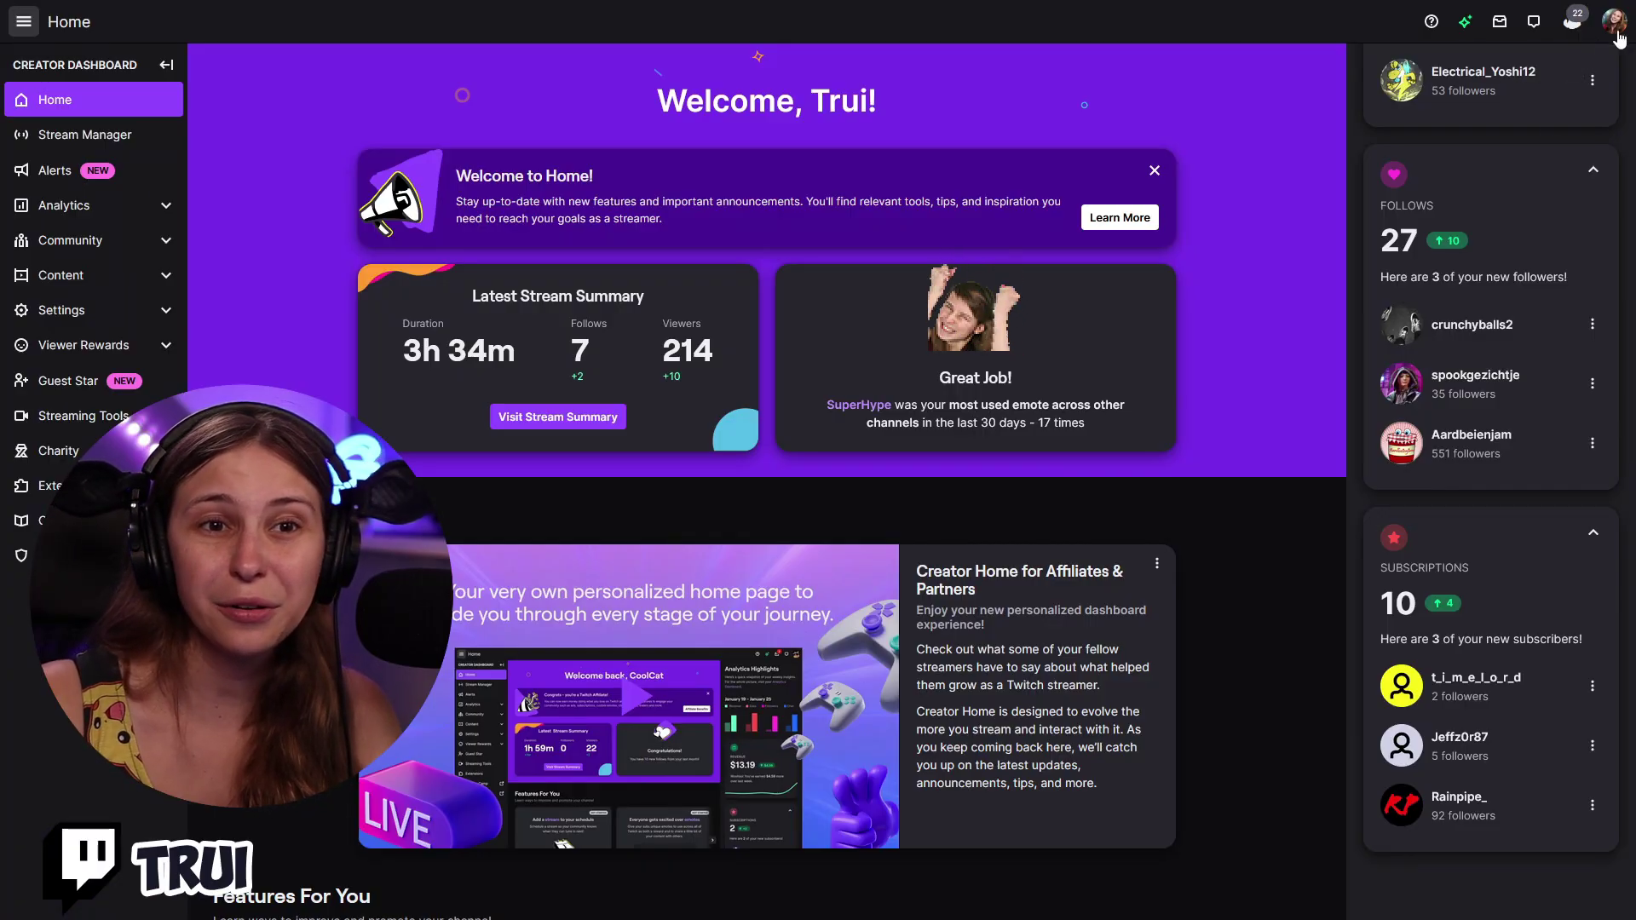
# - Go from the dashboard home to the Alerts page after briefly checking the account menu
pyautogui.click(1616, 28)
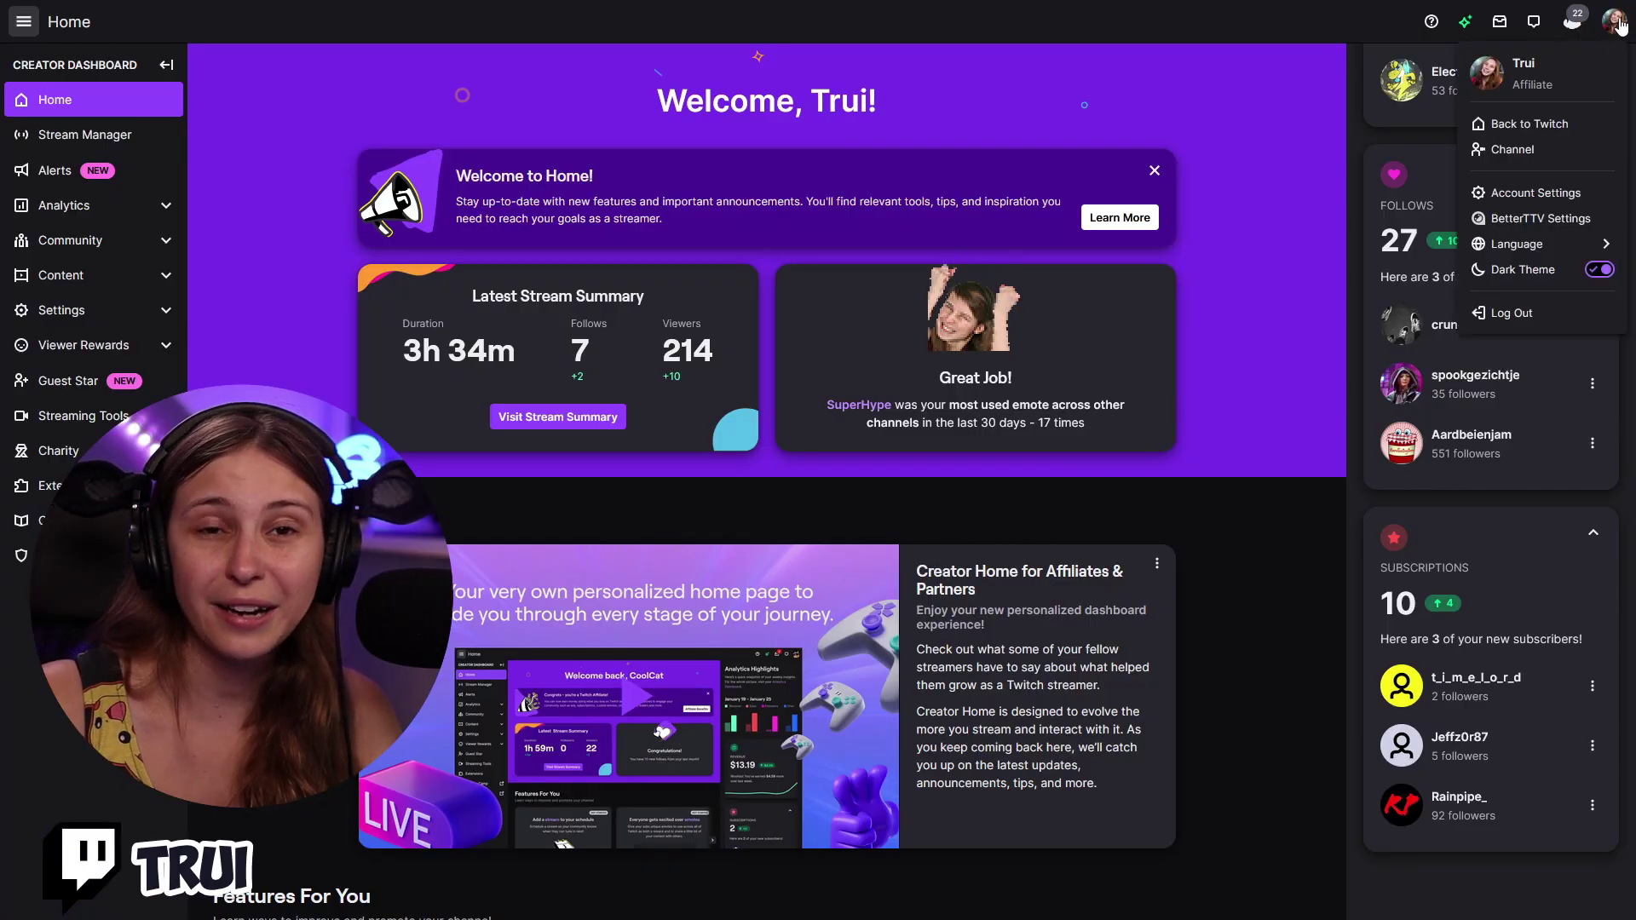
pyautogui.click(1619, 25)
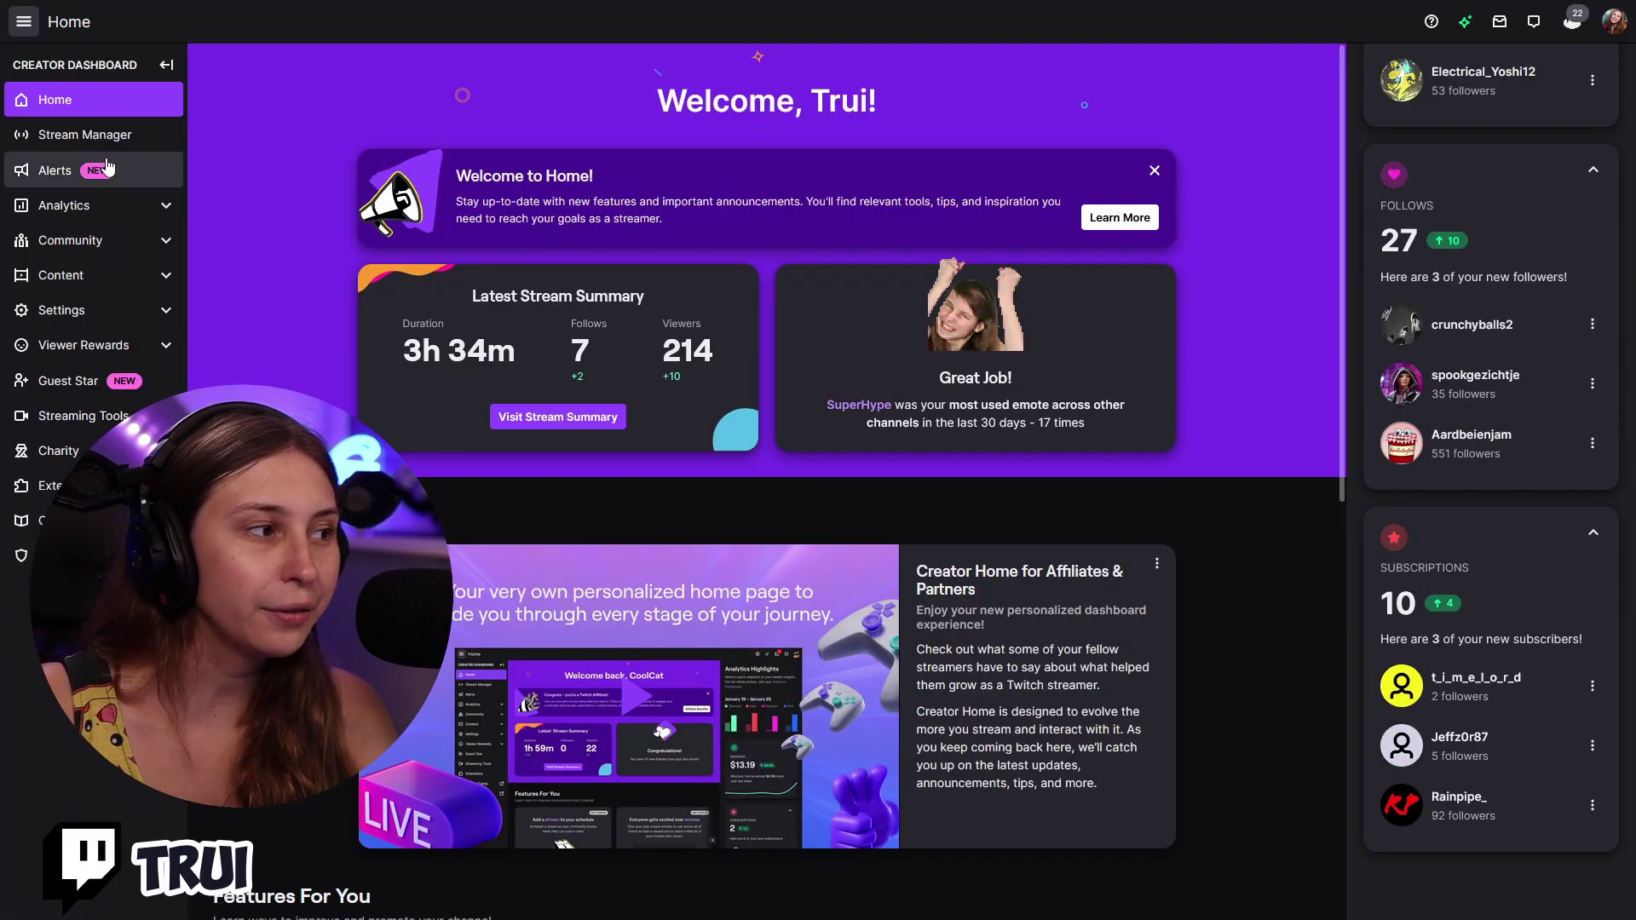
pyautogui.click(41, 173)
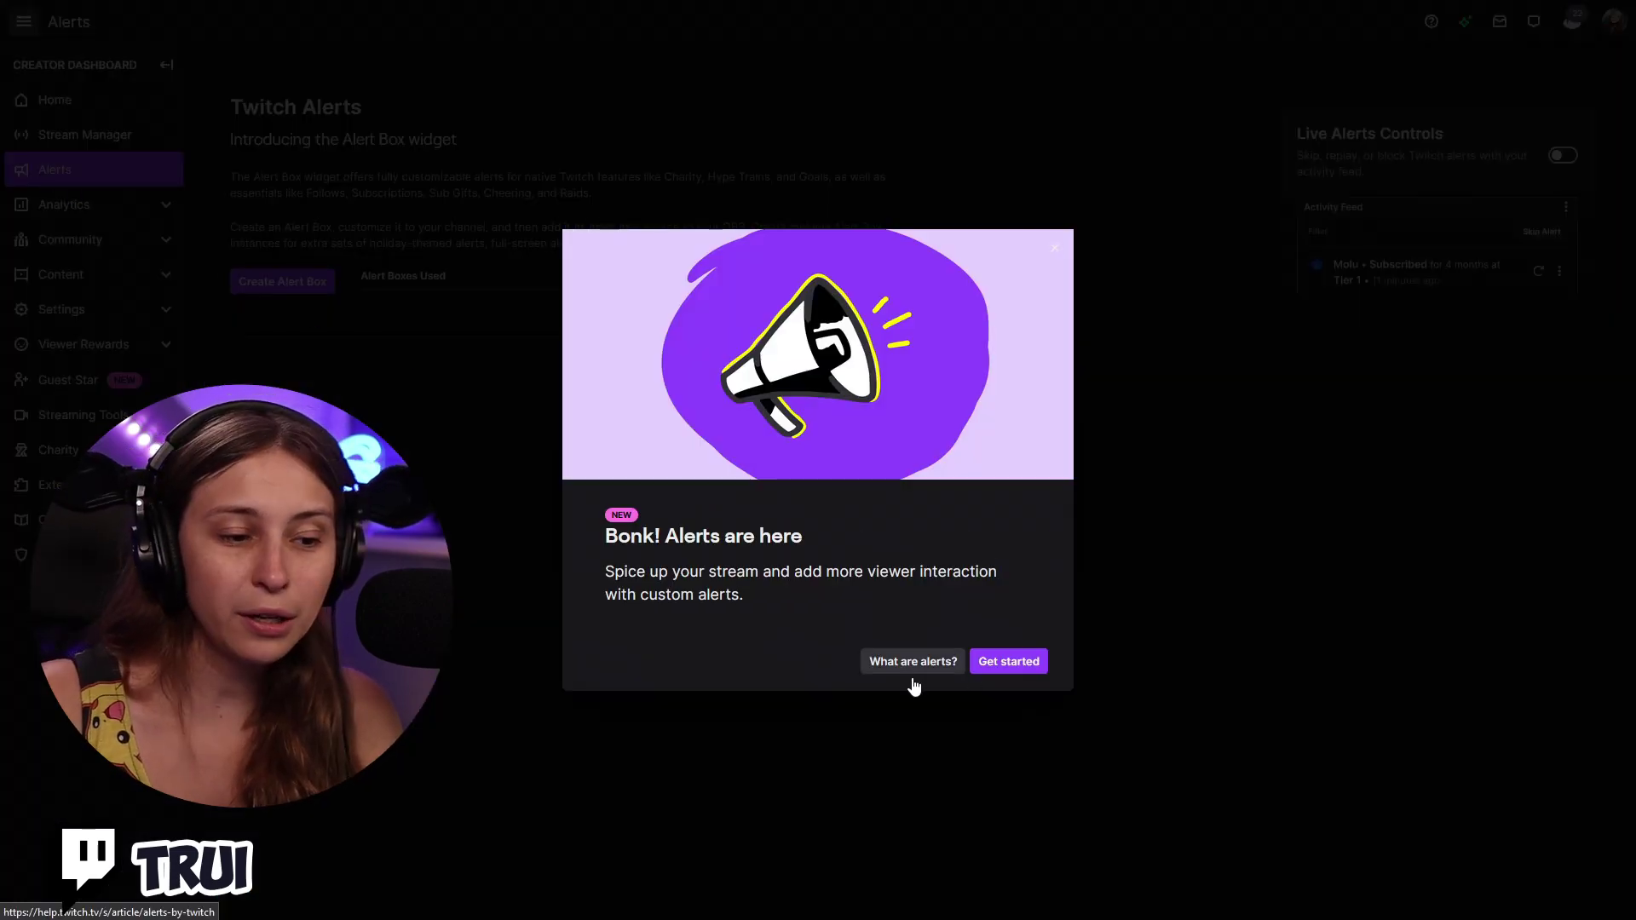
# - Dismiss the alerts introduction and create an alert box named 'Follow Alerts'
pyautogui.click(1009, 662)
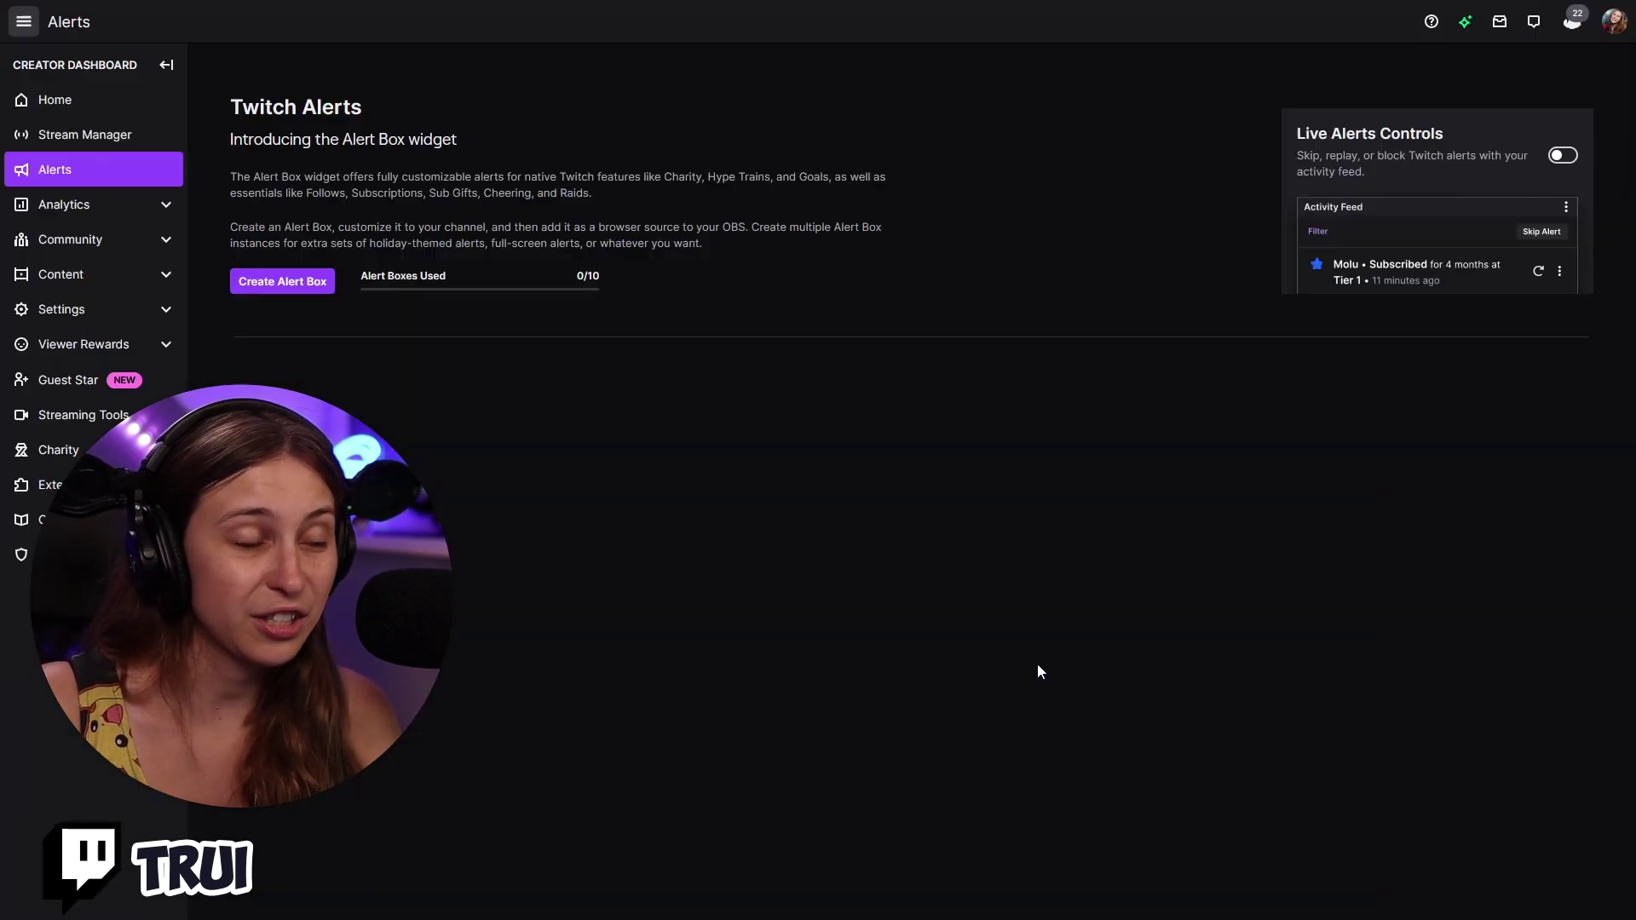
pyautogui.click(297, 283)
pyautogui.write('Follow Alerts')
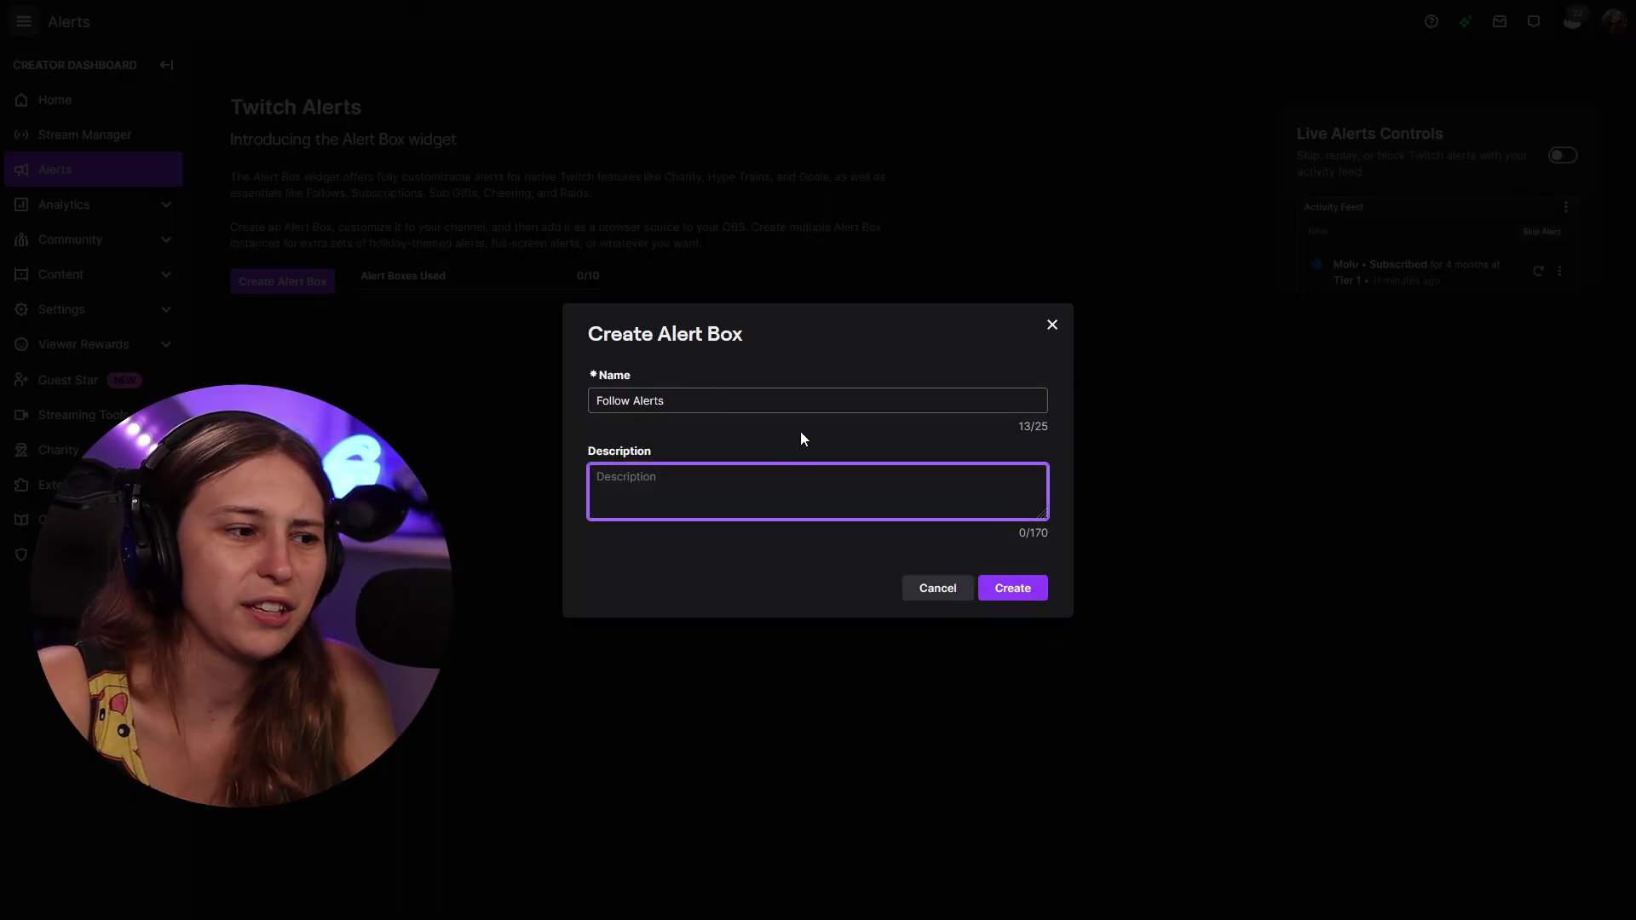
pyautogui.click(1031, 591)
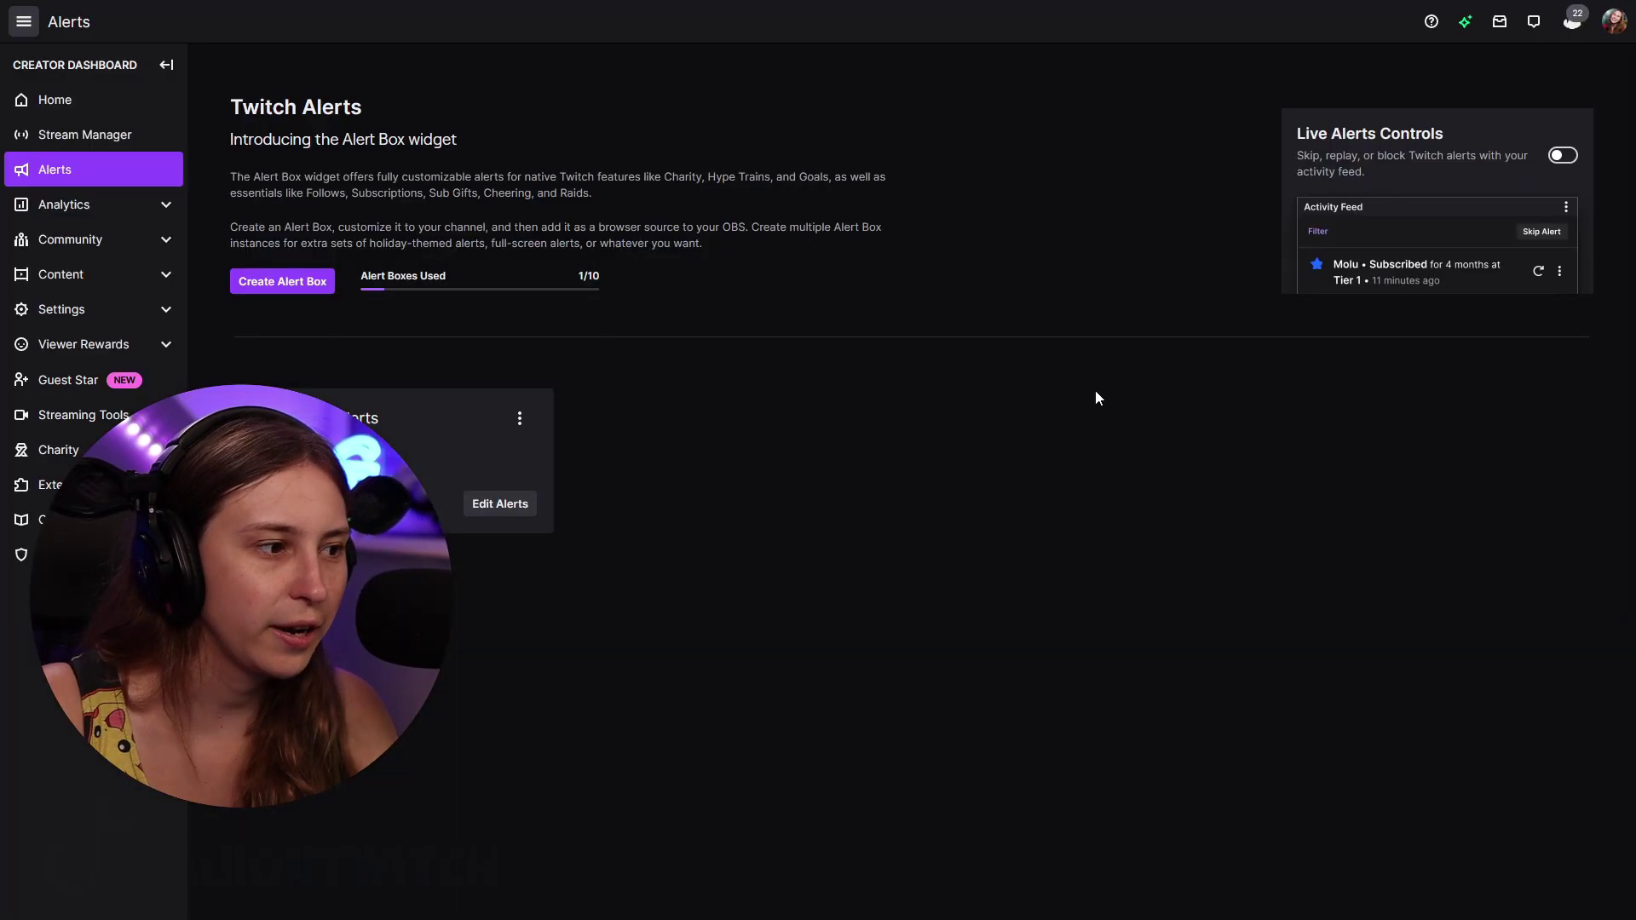
# - Open Follow Alerts for editing and set the preview width to 1920 and height to 1080
pyautogui.click(501, 503)
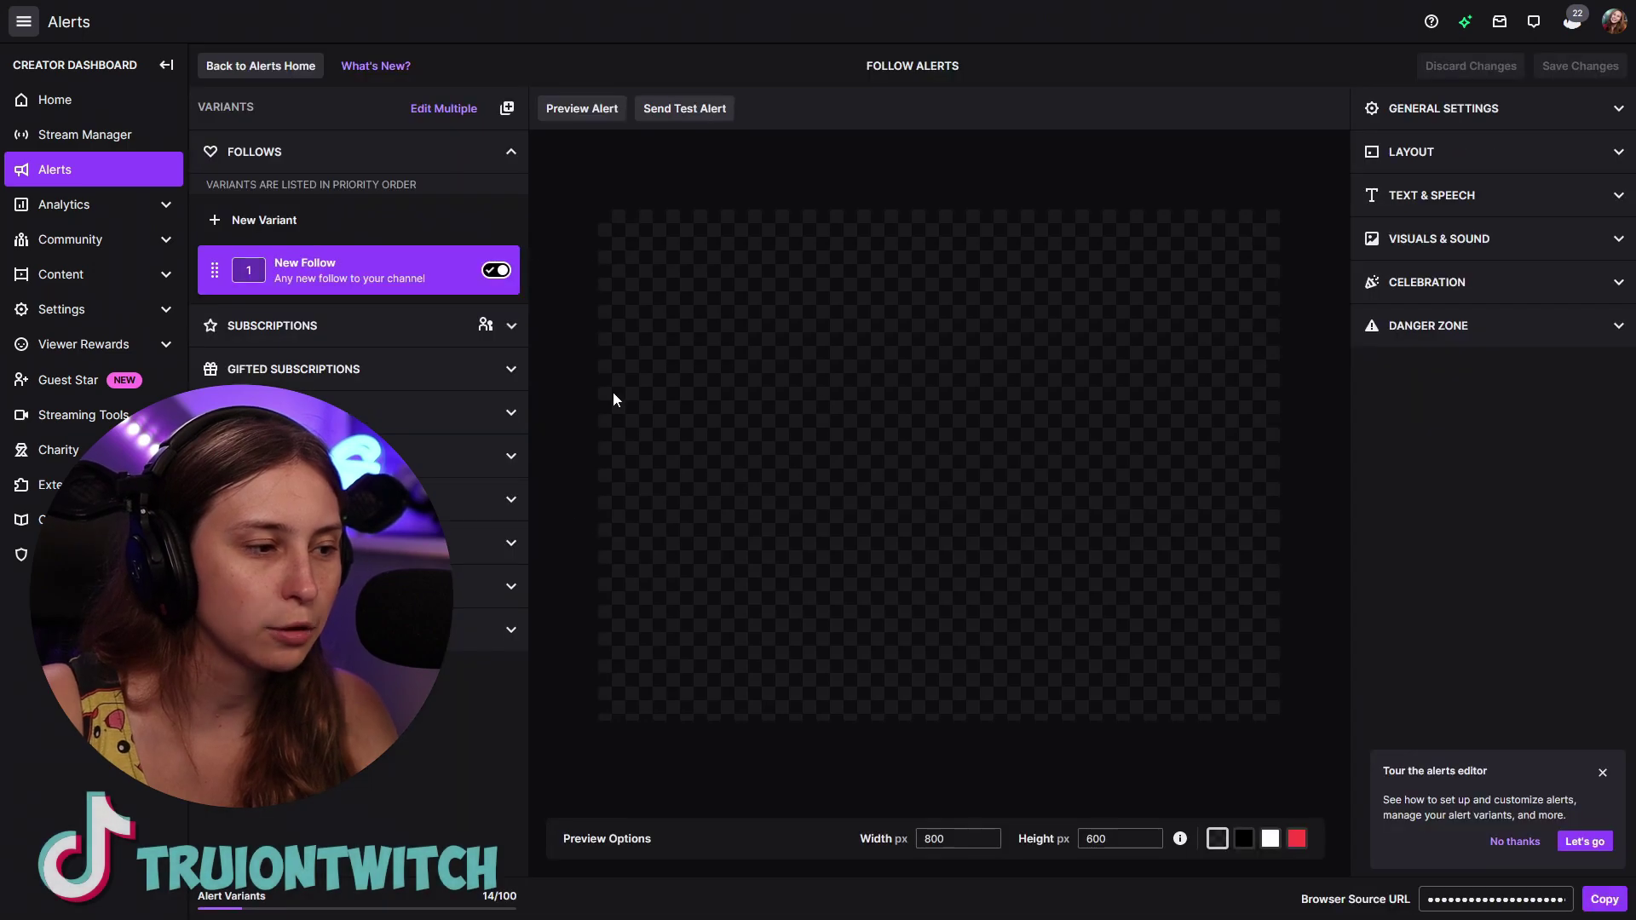
pyautogui.doubleClick(962, 839)
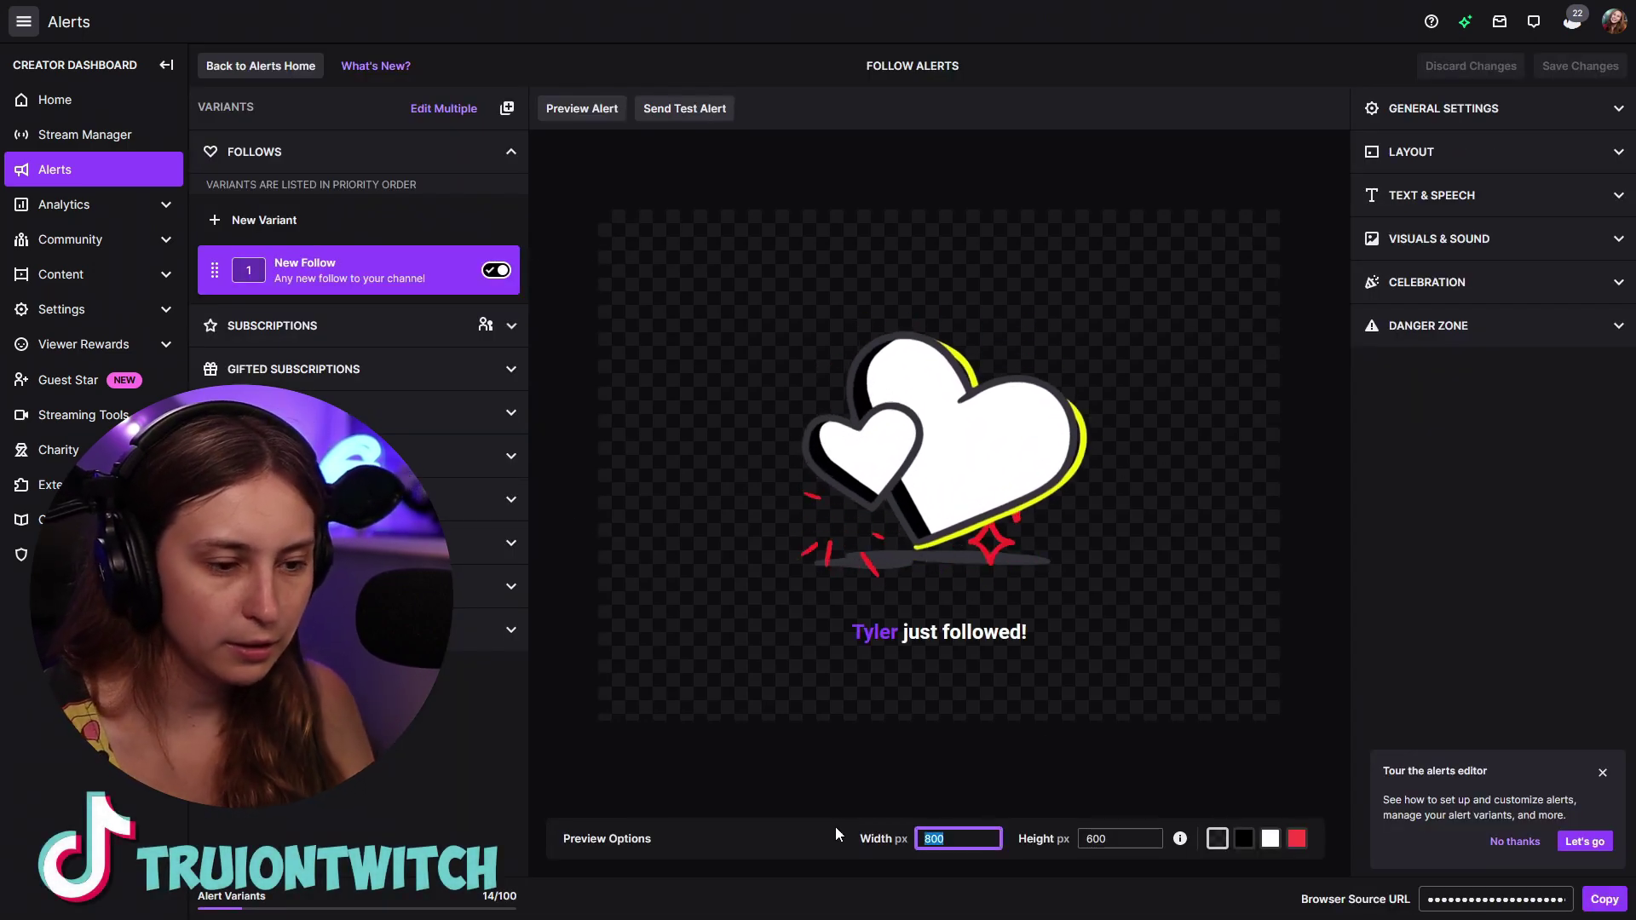
pyautogui.write('1920')
pyautogui.press('Tab')
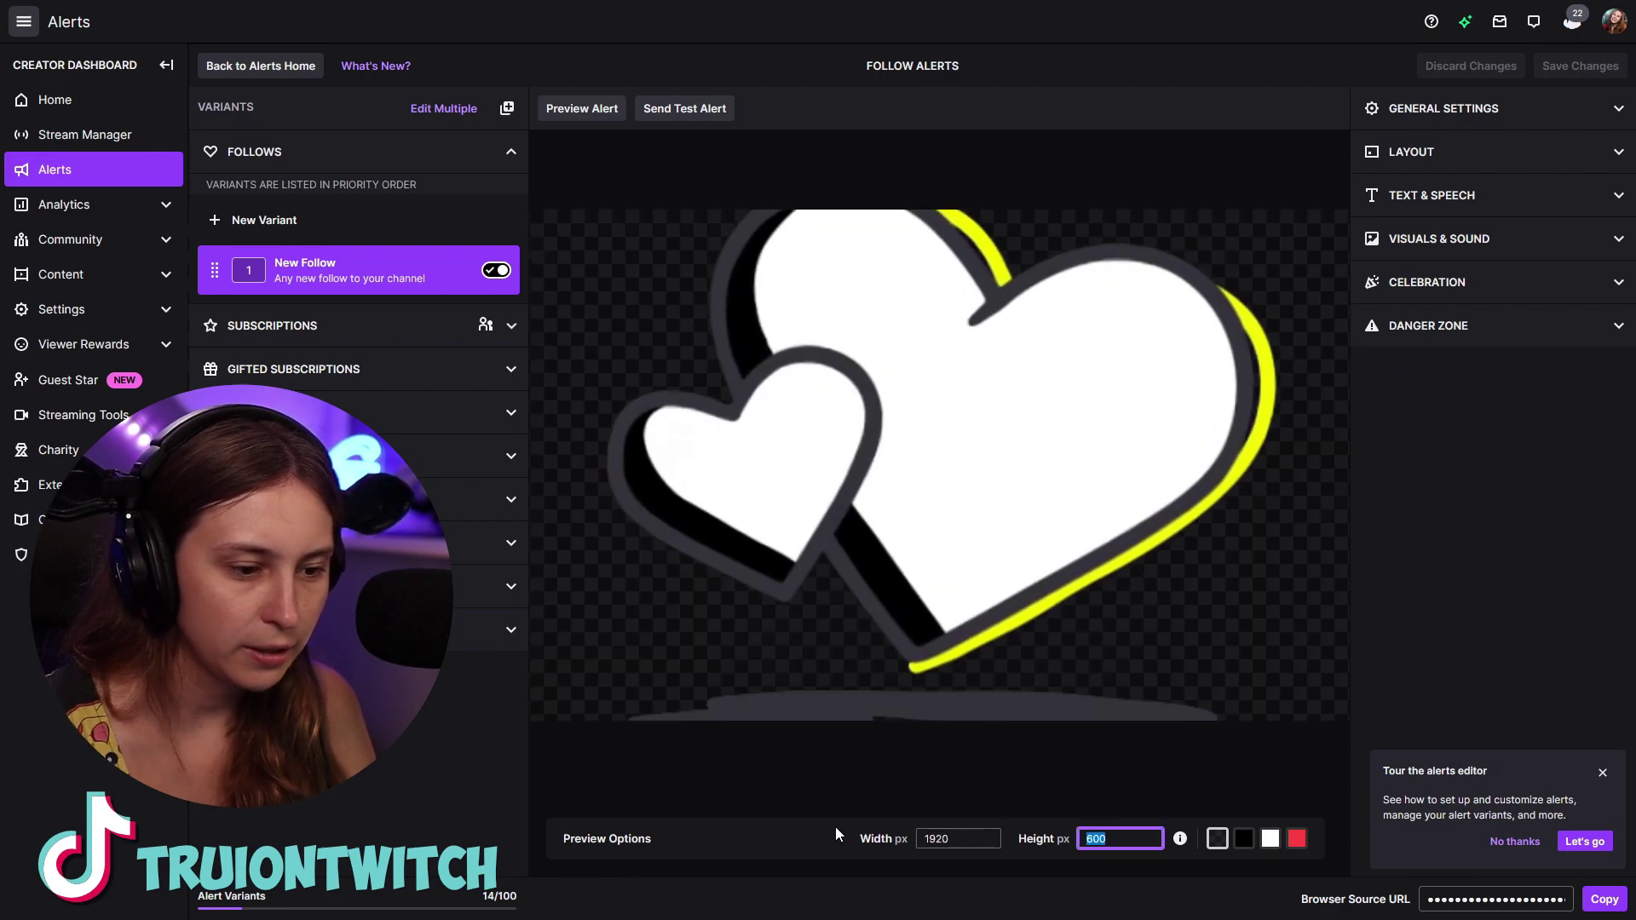
pyautogui.write('1080')
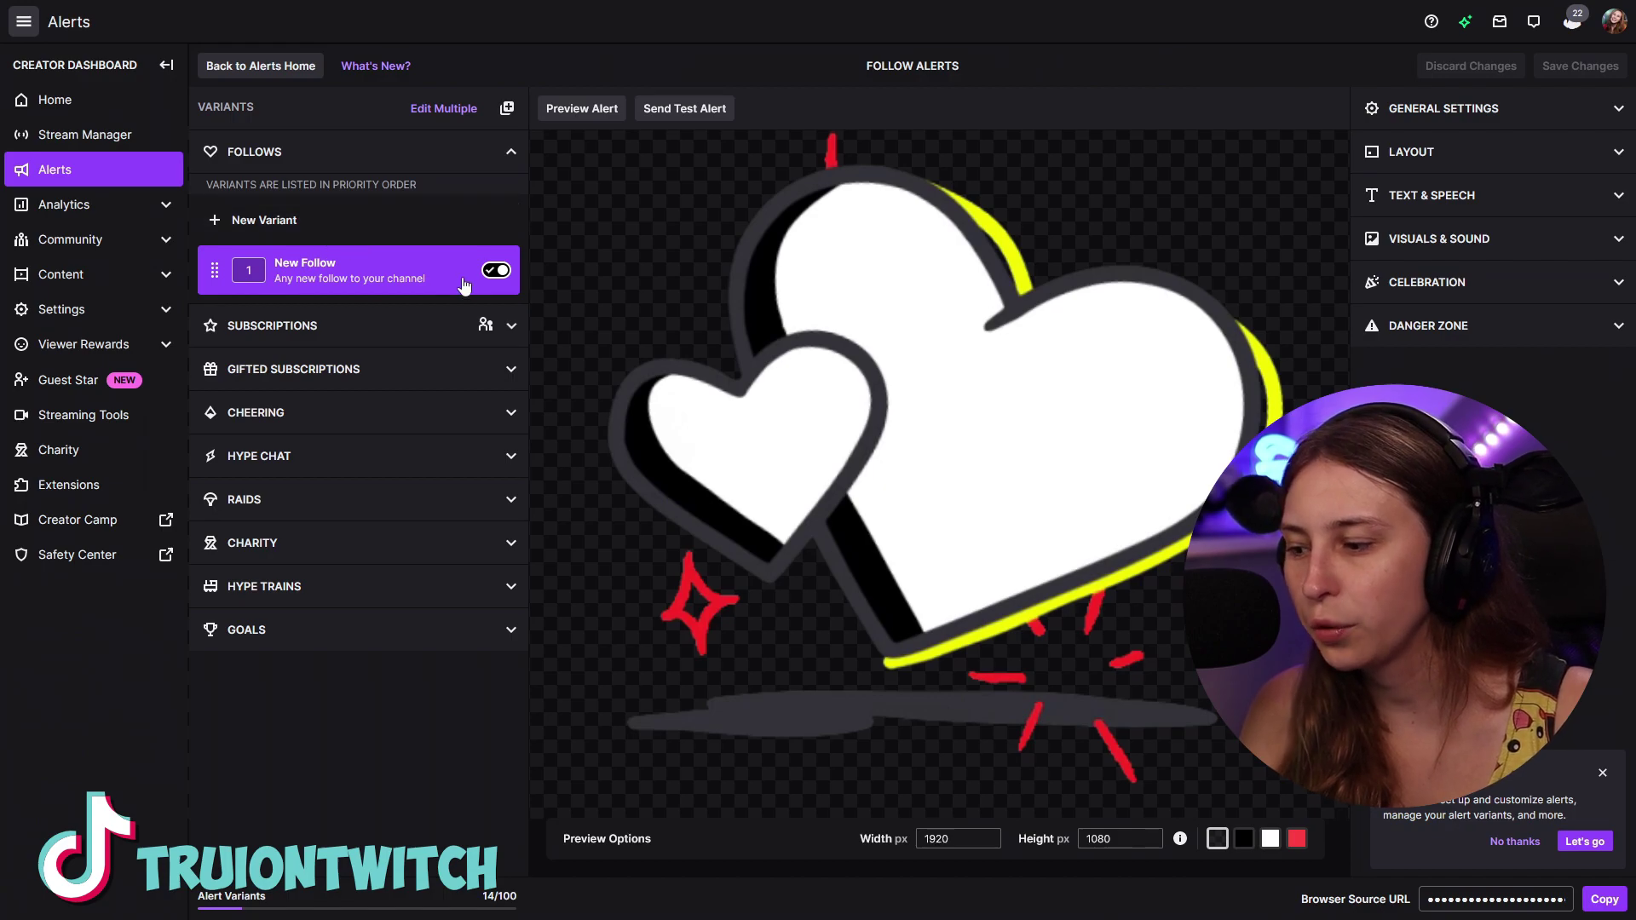
# - Expand the Subscriptions variants and preview the Prime Subscription and Resubscription alerts
pyautogui.click(370, 332)
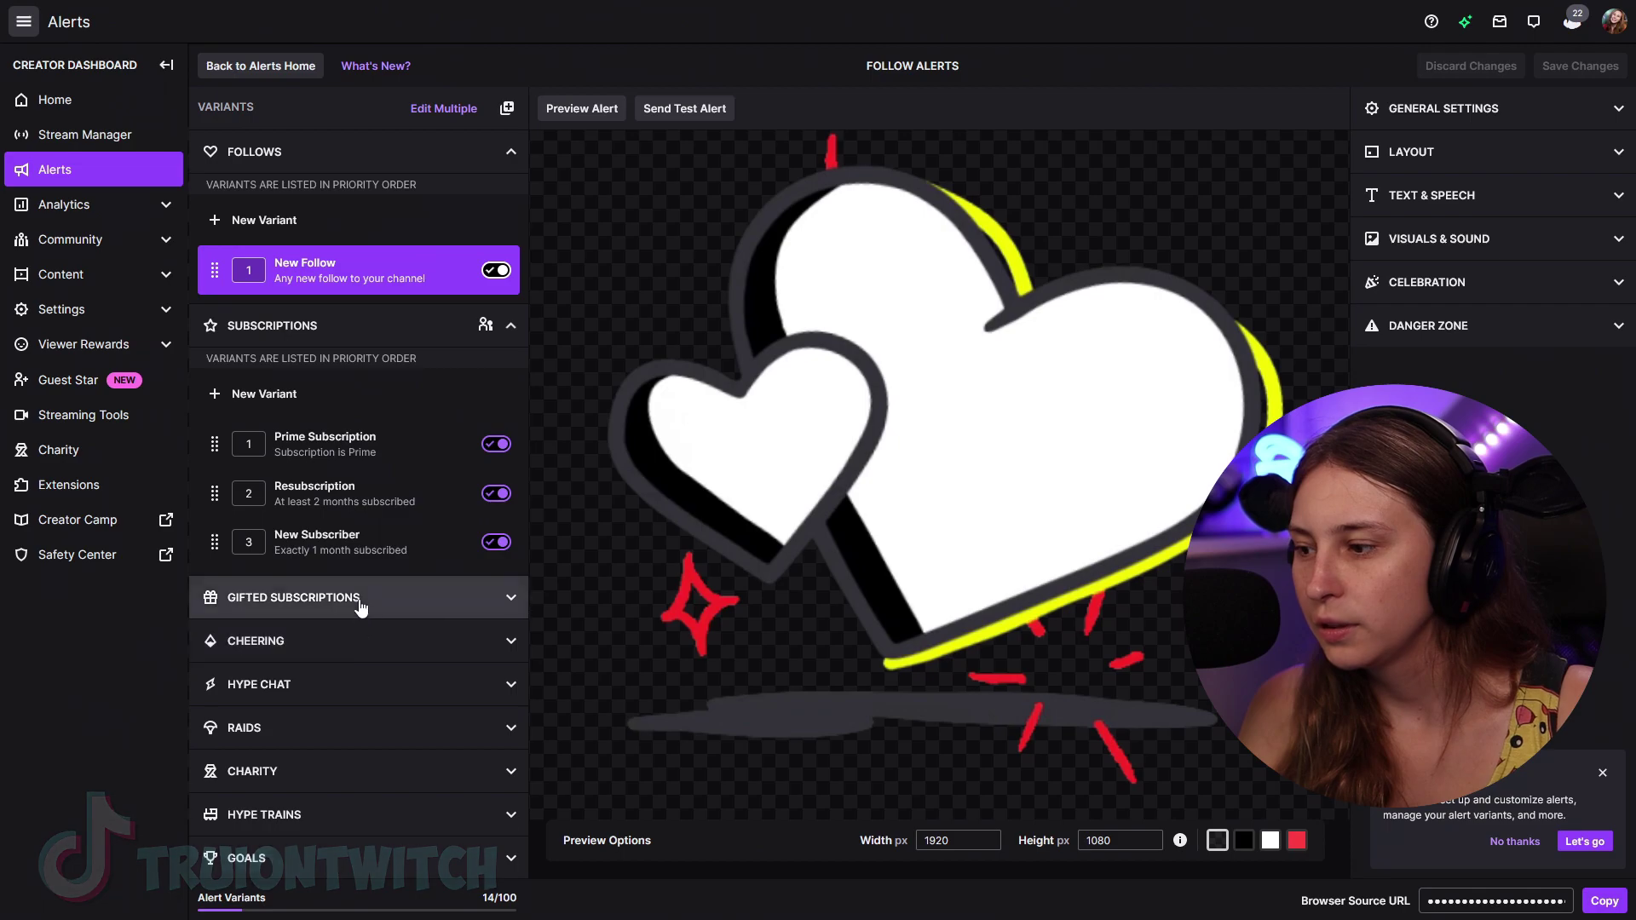
pyautogui.click(361, 600)
pyautogui.click(360, 600)
pyautogui.click(422, 326)
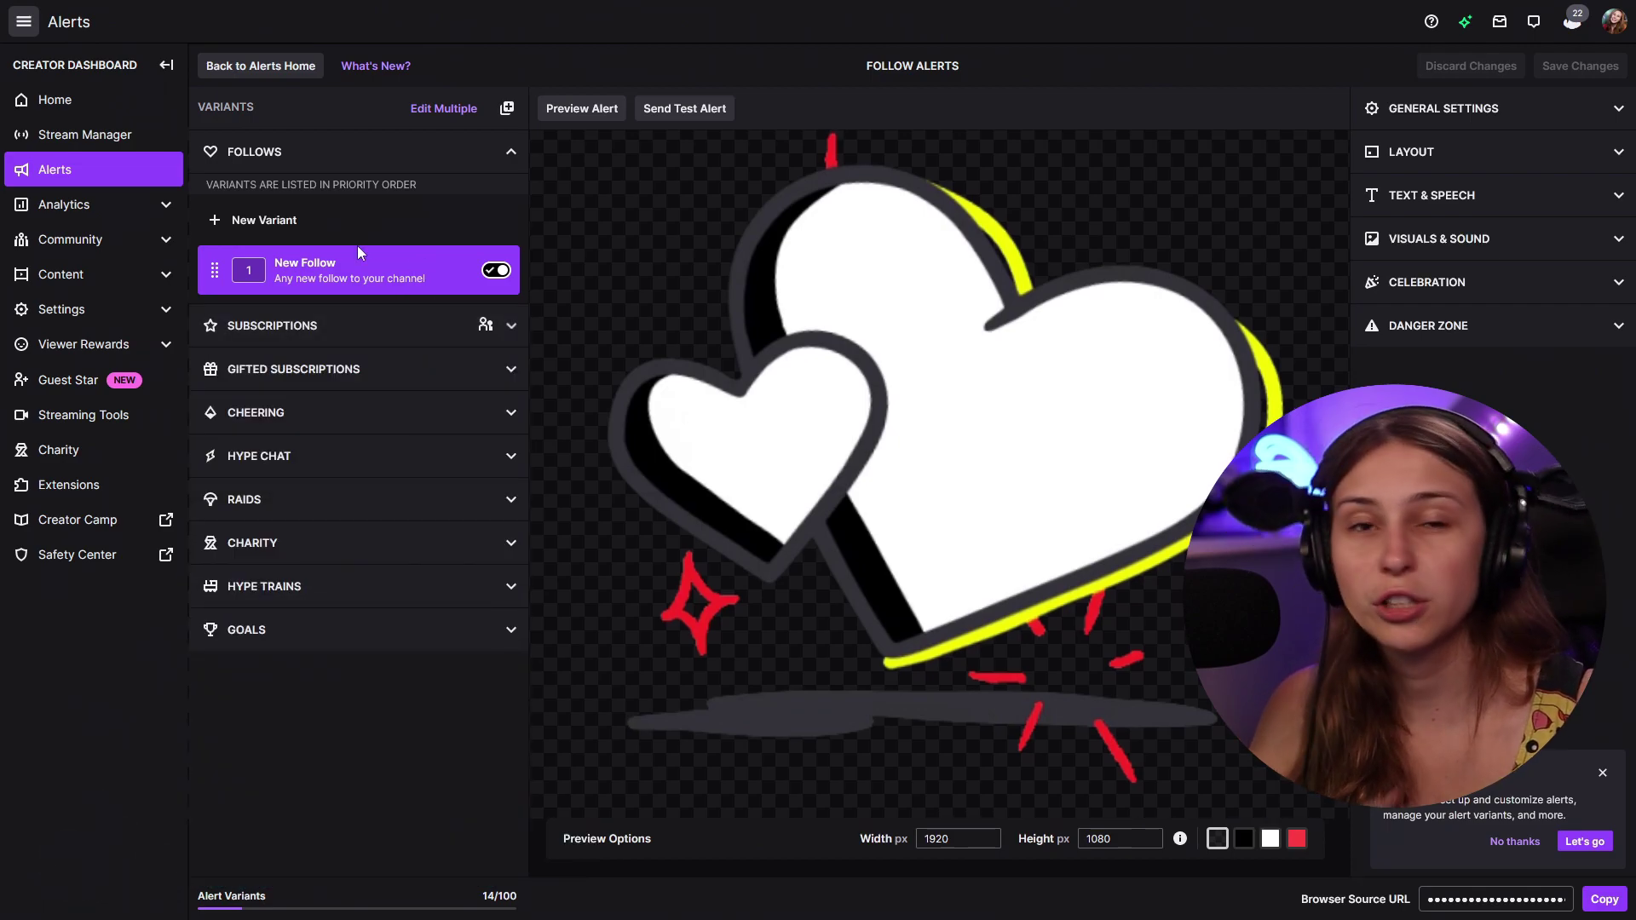
pyautogui.click(375, 327)
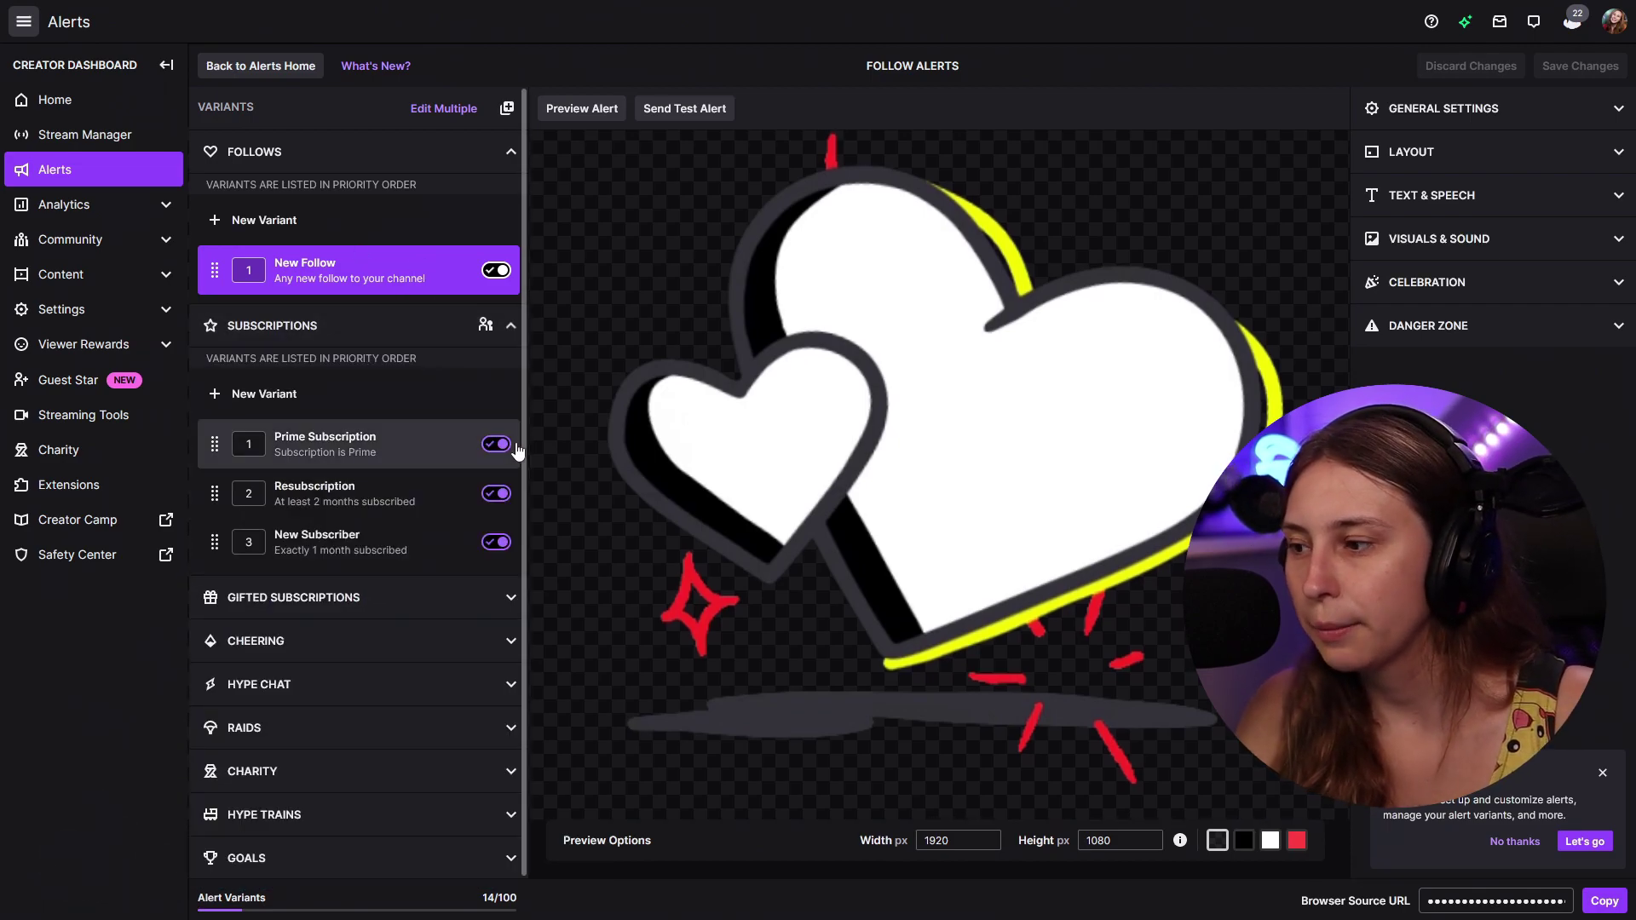
pyautogui.click(516, 450)
pyautogui.click(496, 510)
pyautogui.click(477, 327)
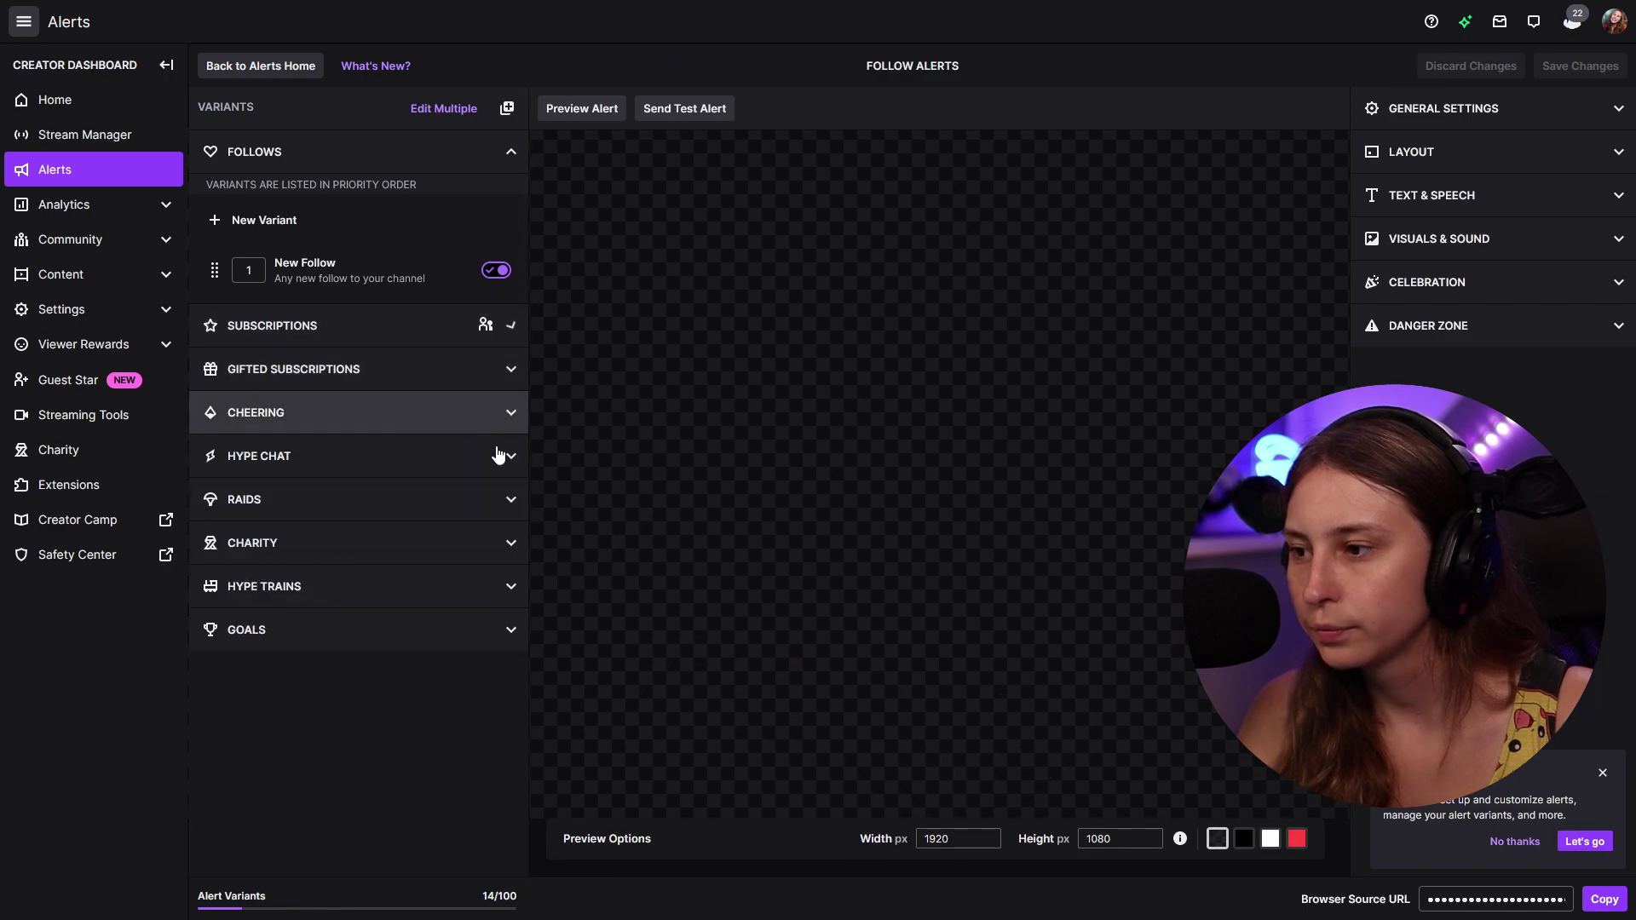
# - Preview the Community Gifts, Cheering of Any Amount and Hype Chat of Any Amount alerts
pyautogui.click(492, 369)
pyautogui.click(498, 487)
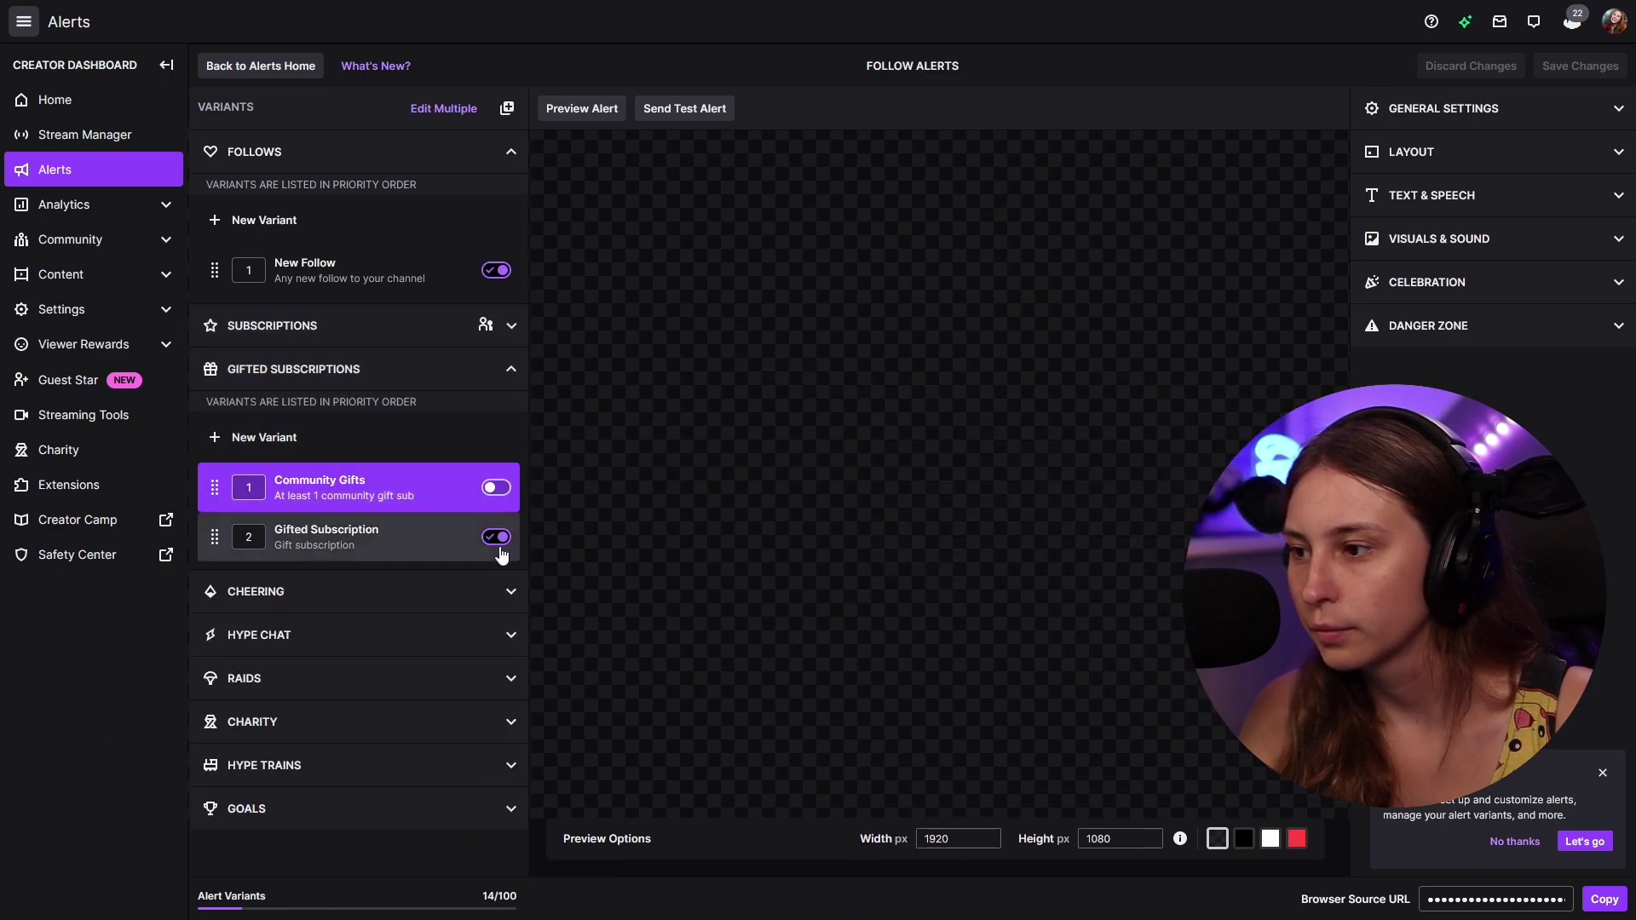
pyautogui.click(511, 368)
pyautogui.click(511, 416)
pyautogui.click(500, 529)
pyautogui.click(512, 413)
pyautogui.click(512, 456)
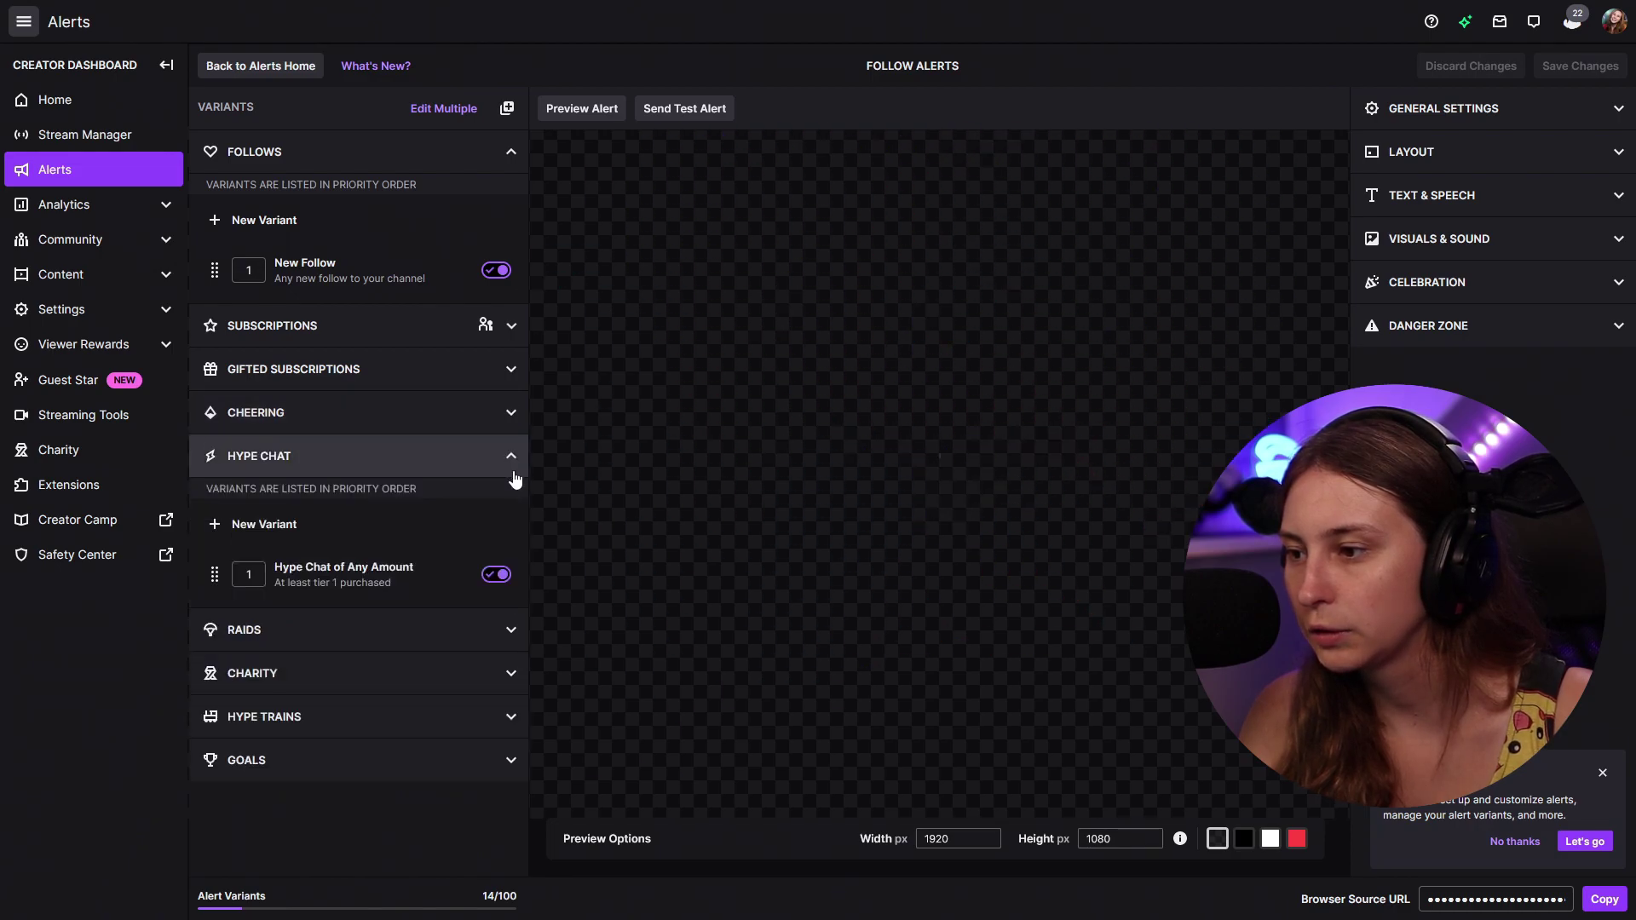
pyautogui.click(482, 574)
pyautogui.click(511, 460)
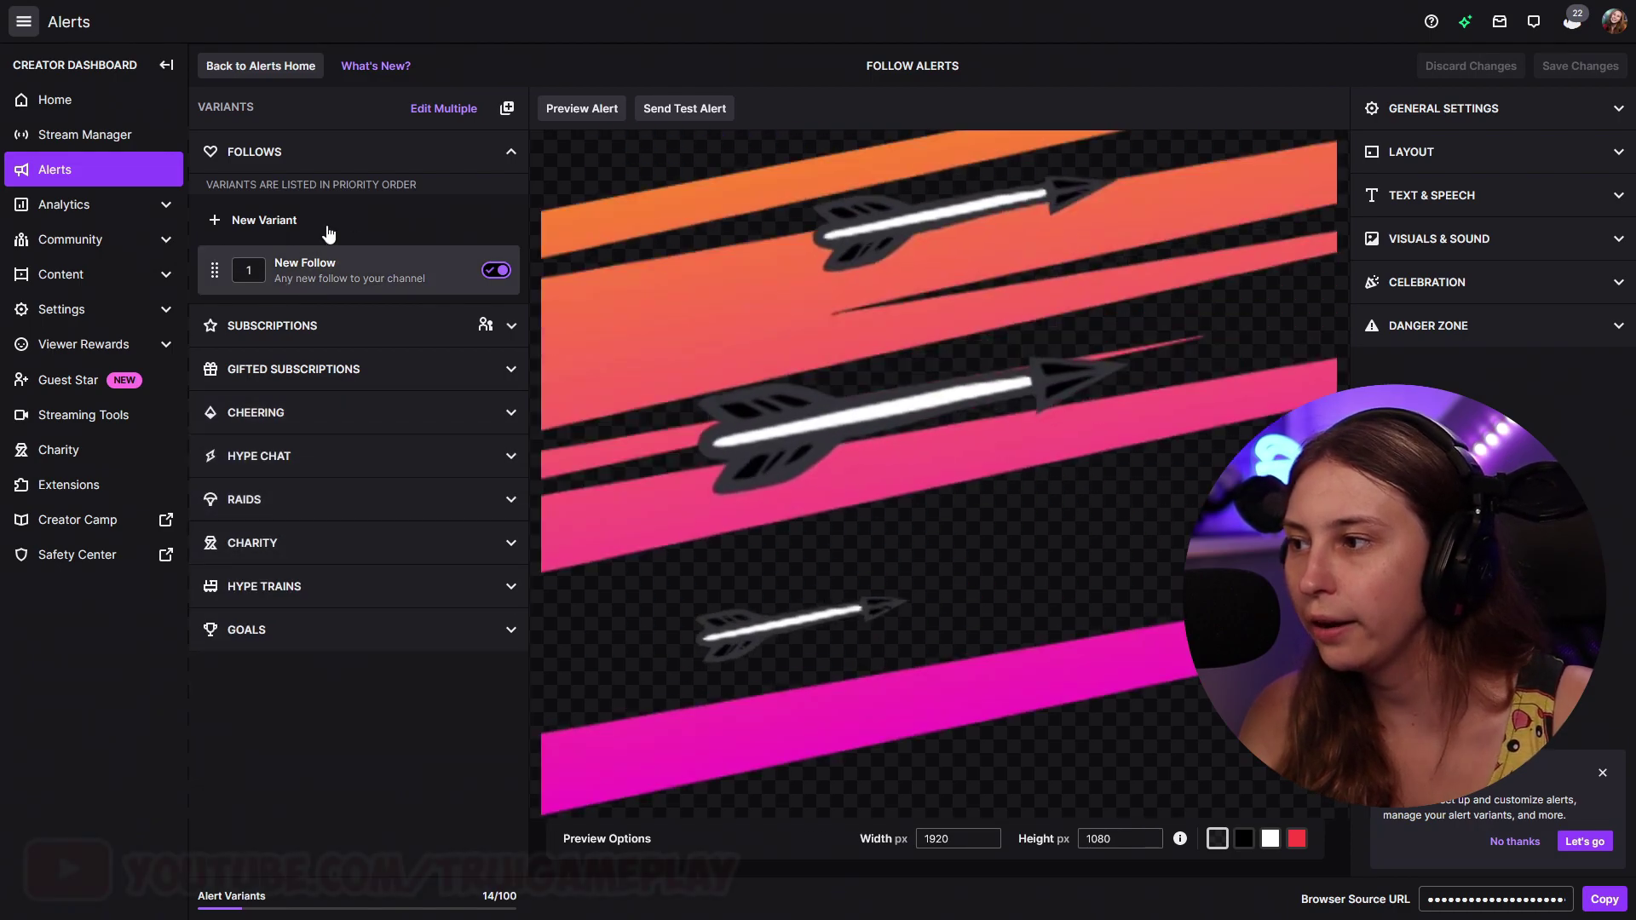
# - Add a second New Follow variant and switch it off
pyautogui.click(330, 278)
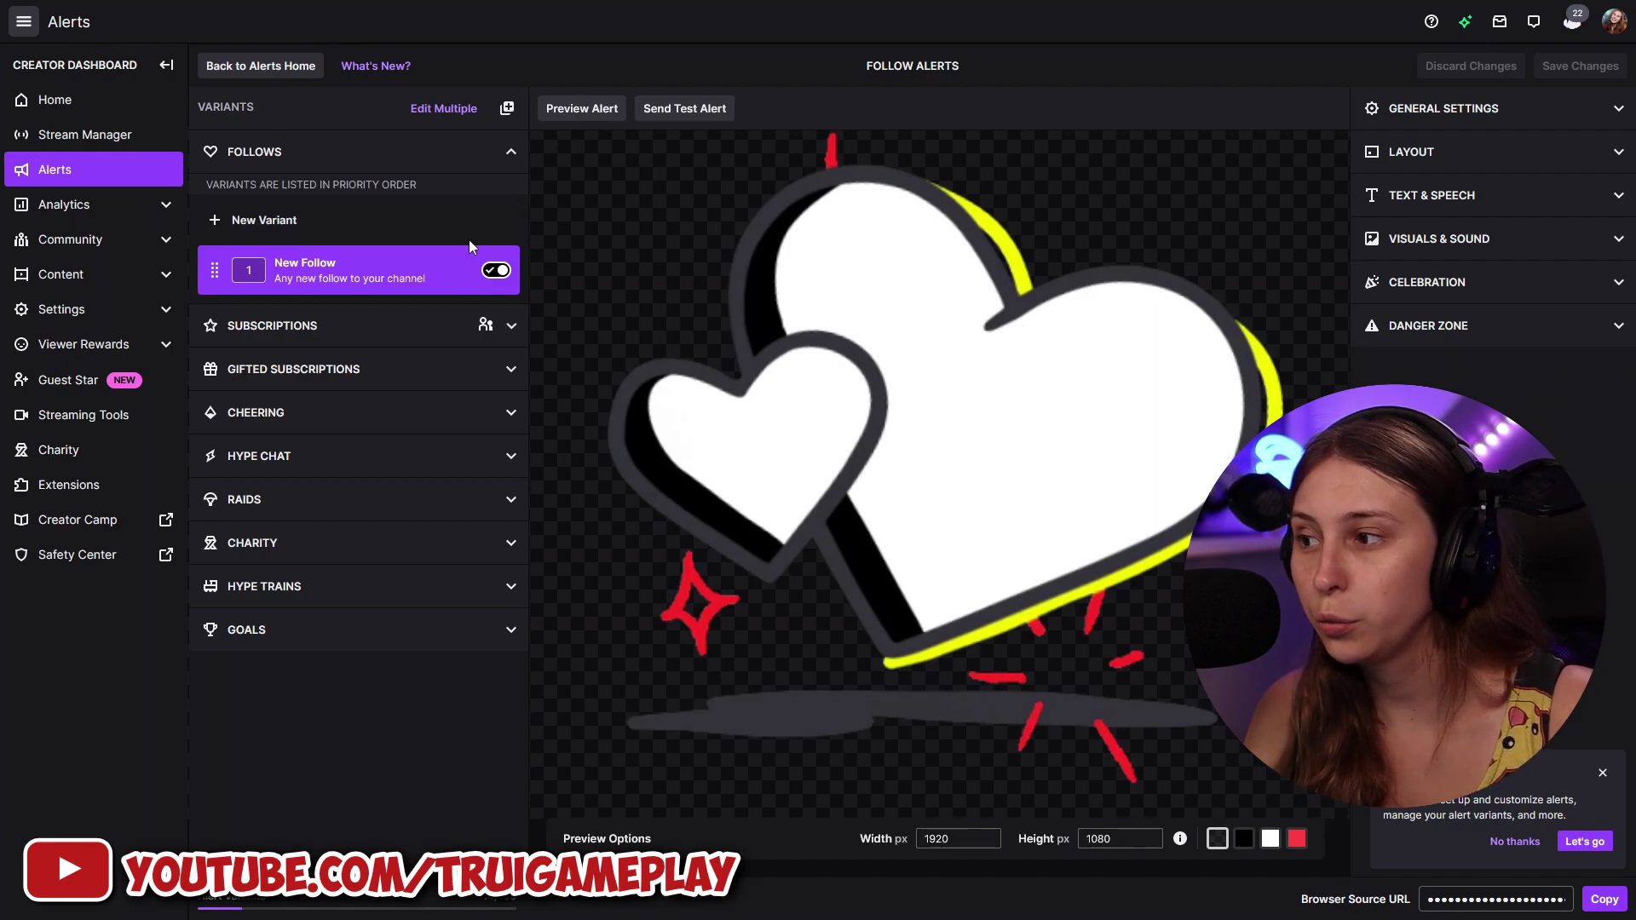
pyautogui.click(264, 223)
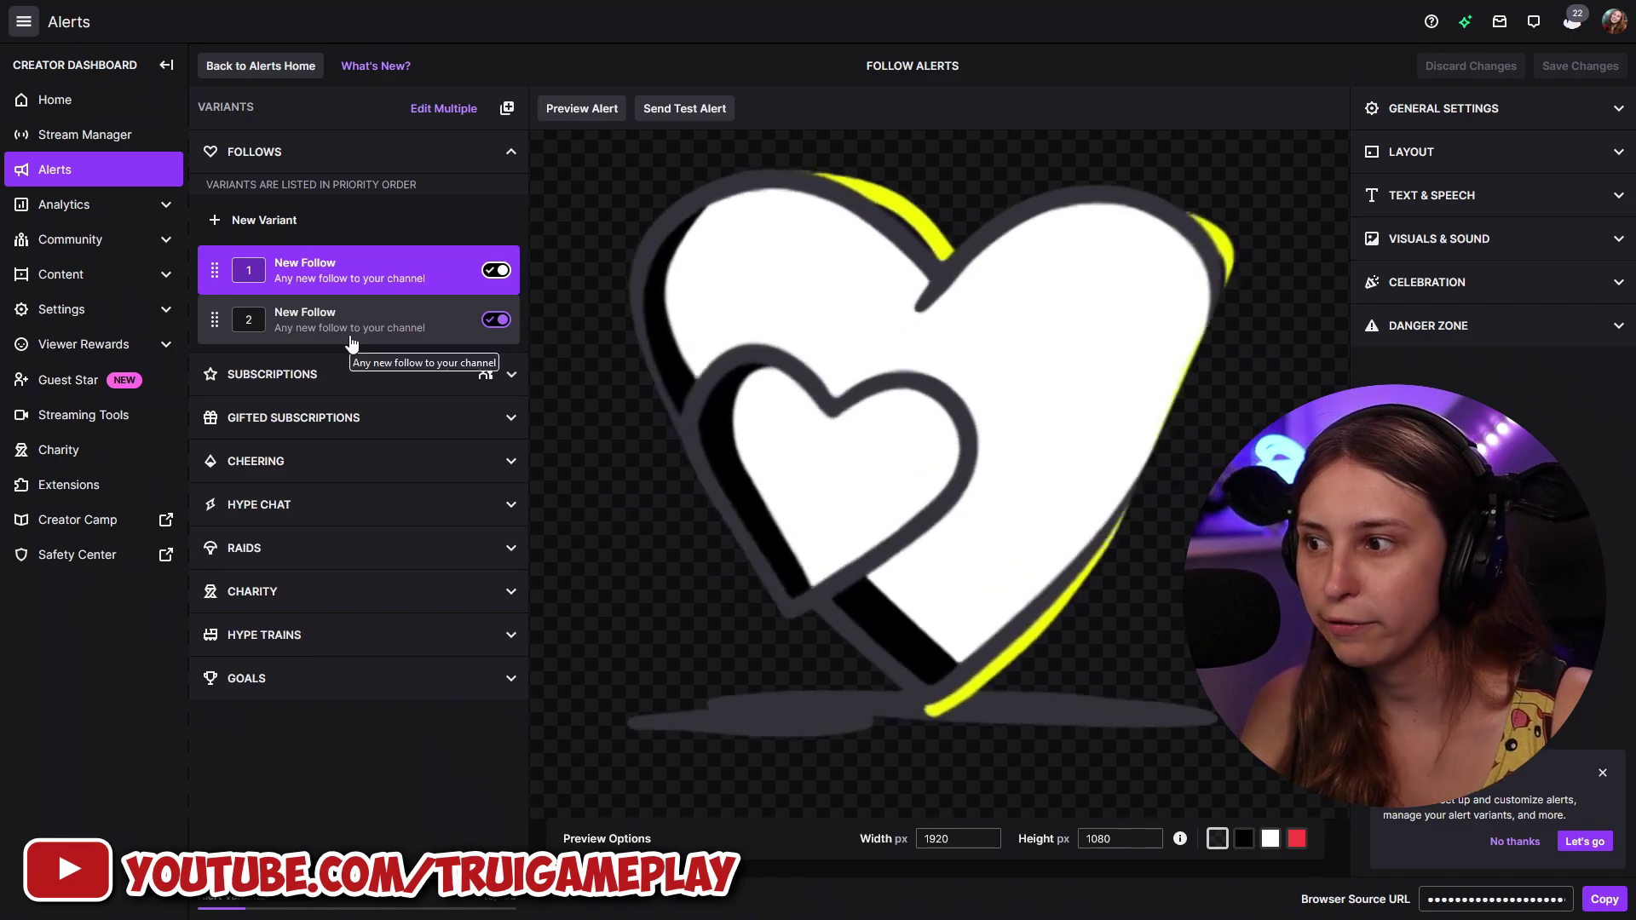
pyautogui.click(352, 343)
pyautogui.click(352, 279)
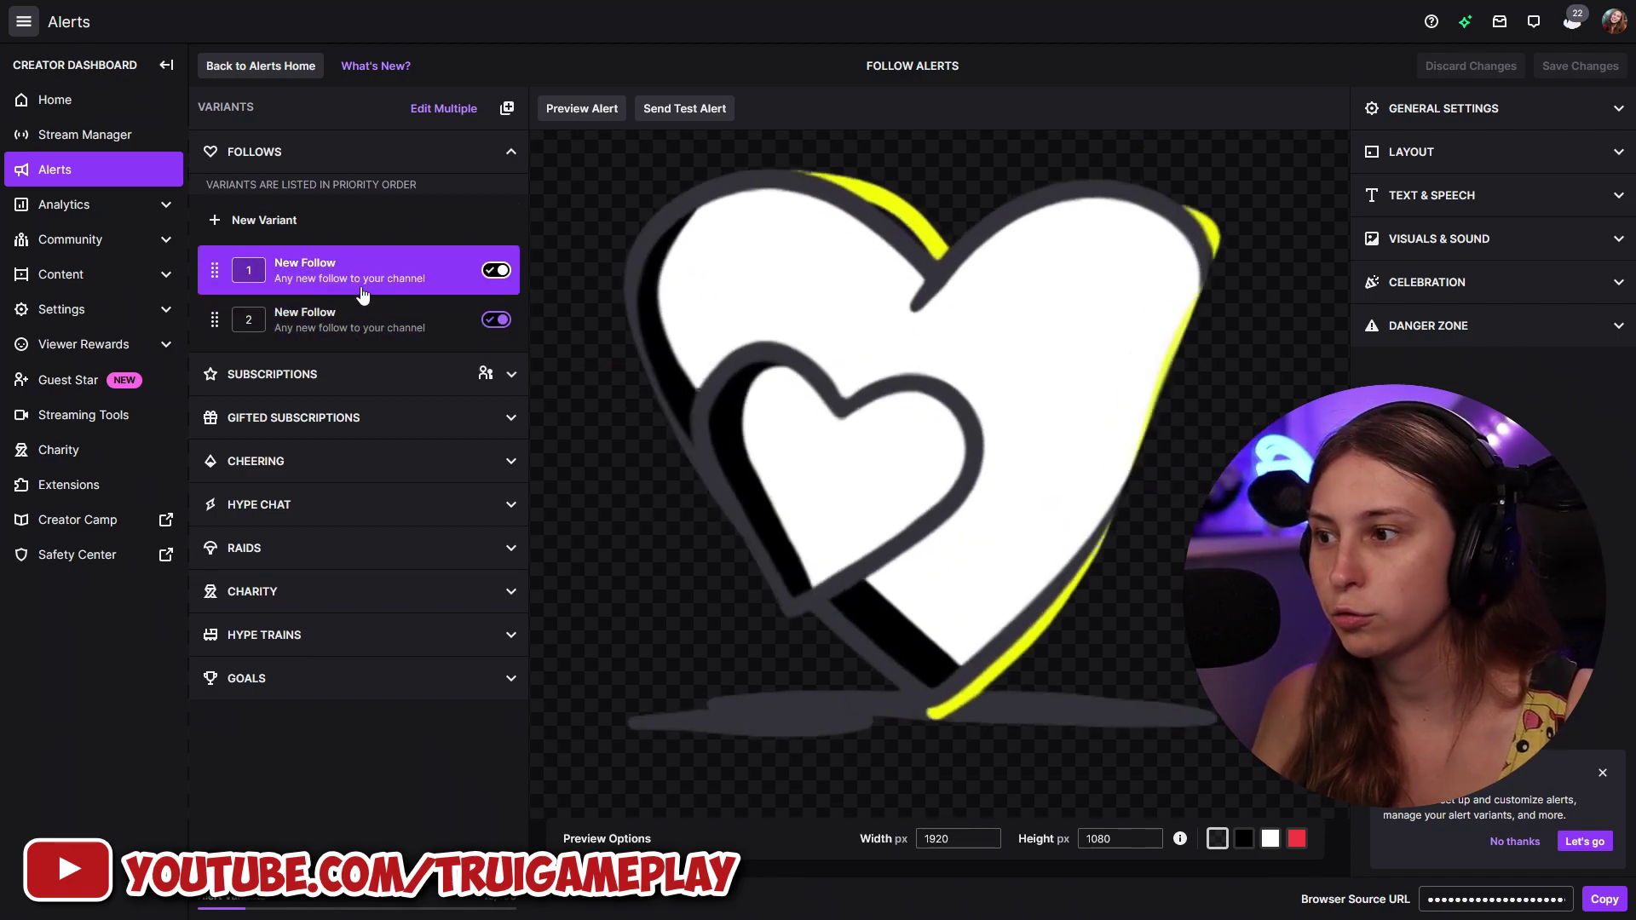
pyautogui.click(496, 319)
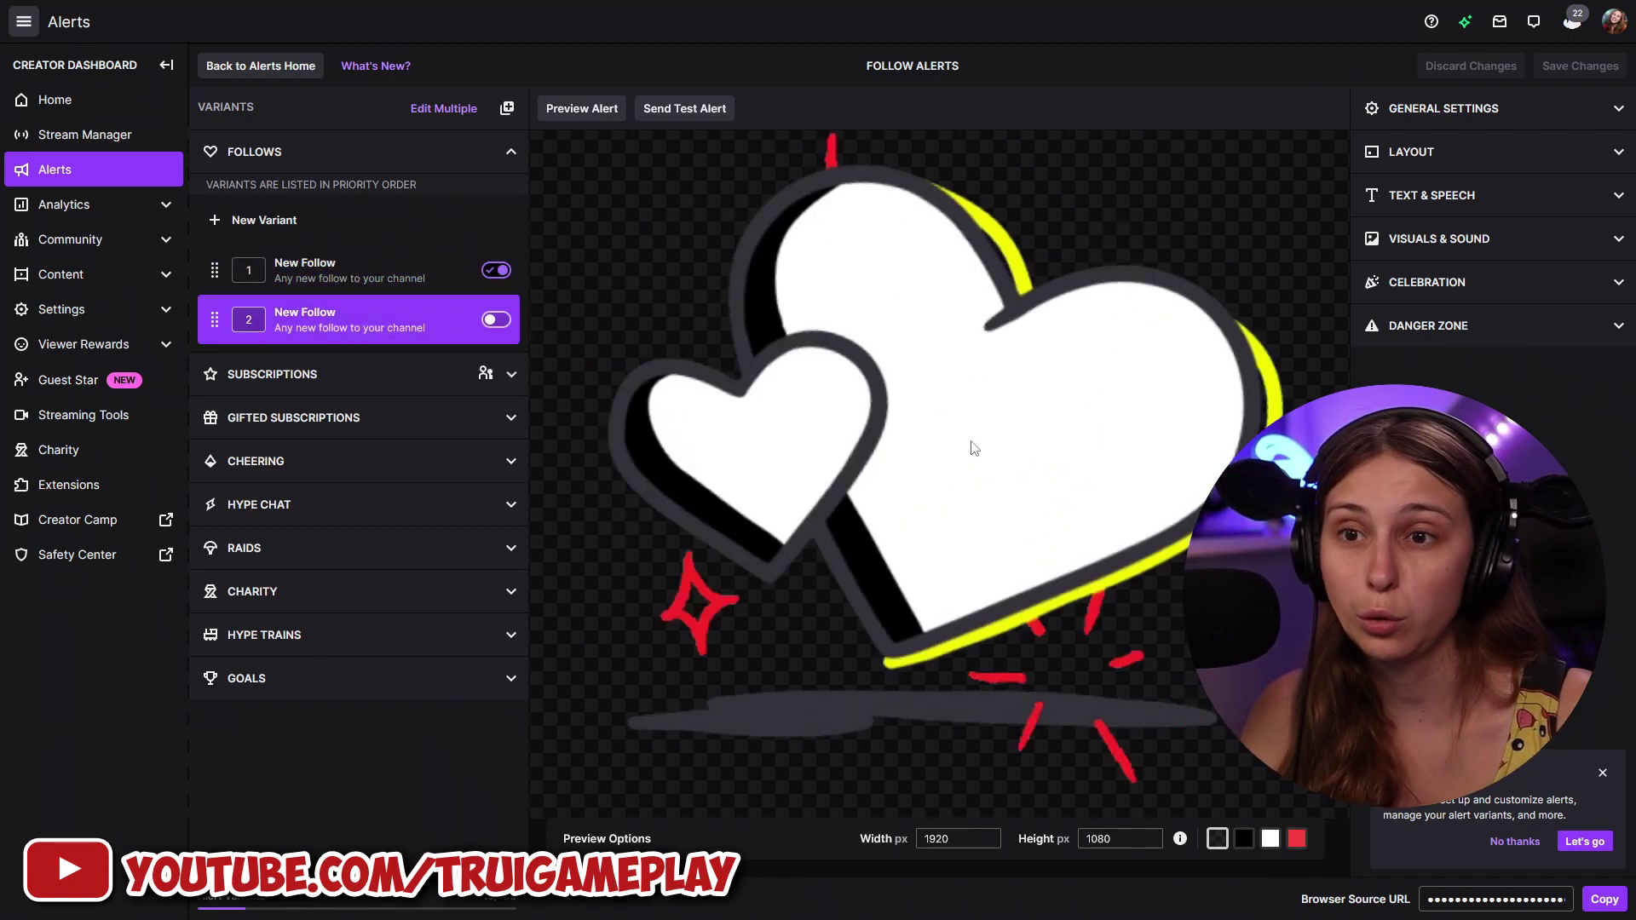
# - Keep the any-new-follow condition for variant 2 and set its duration to 5 seconds
pyautogui.click(1446, 116)
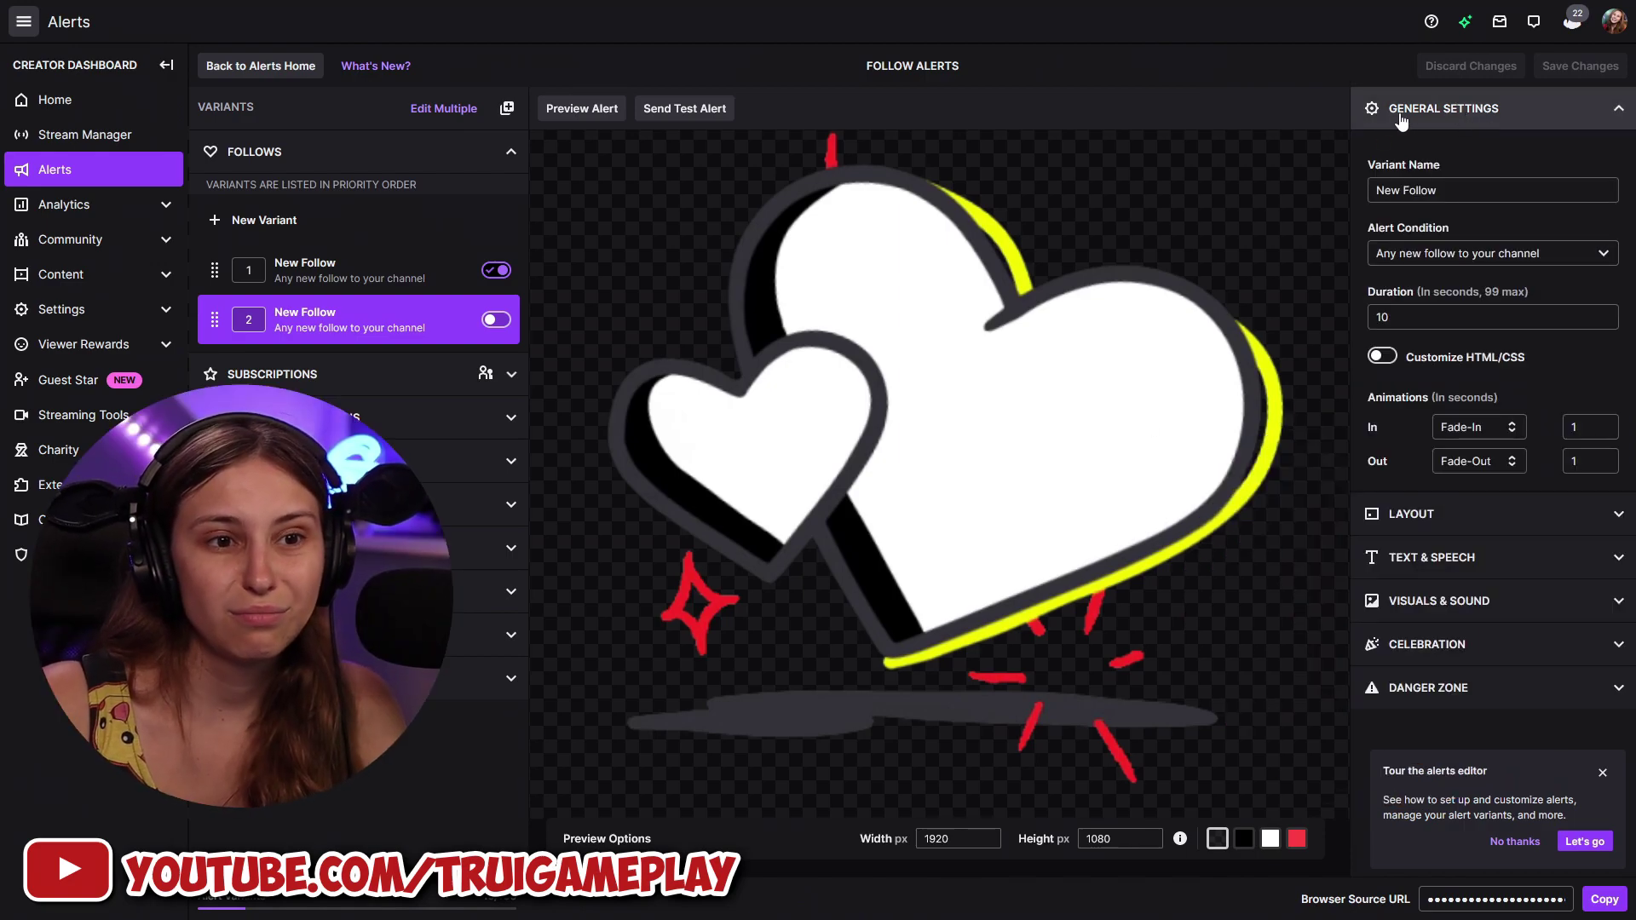
pyautogui.click(1406, 190)
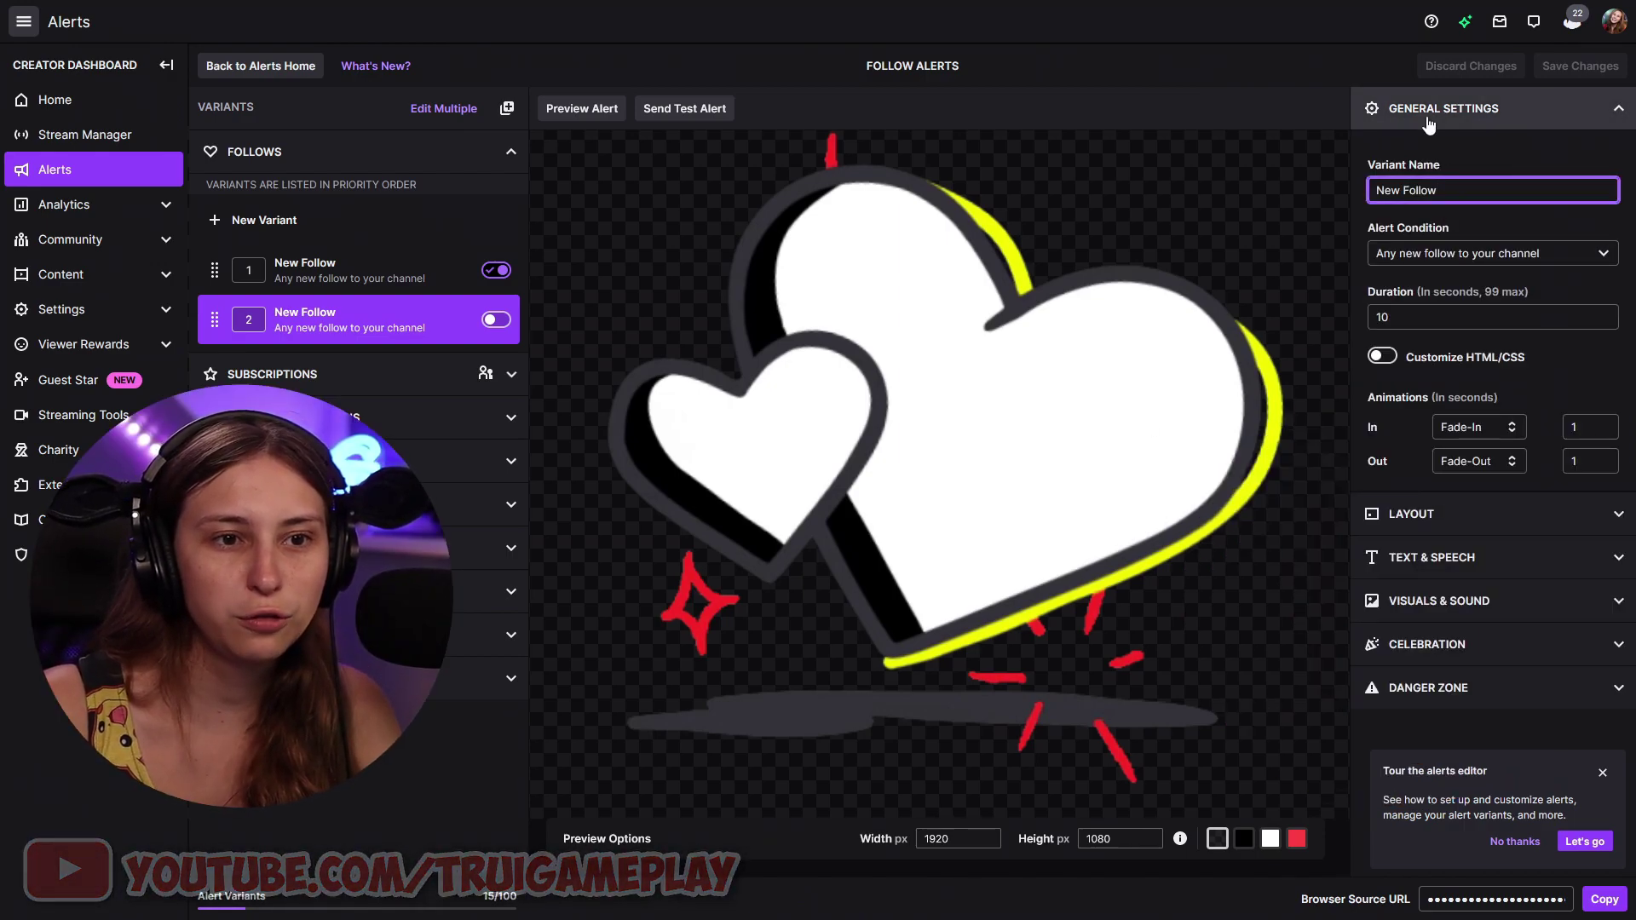
pyautogui.click(1449, 255)
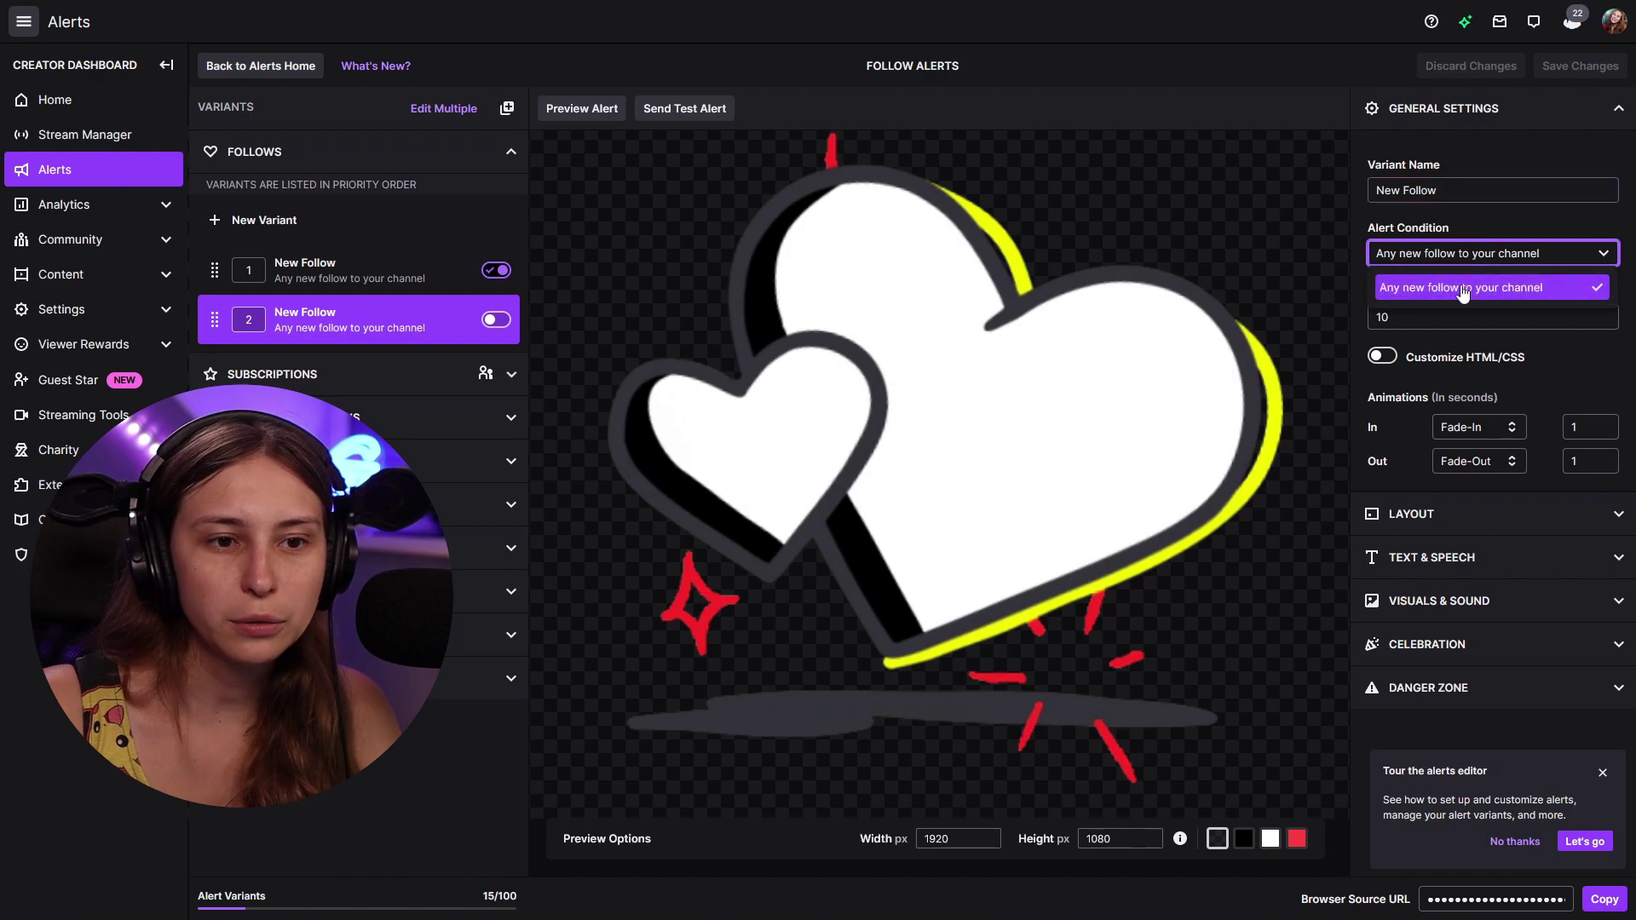
pyautogui.click(1462, 287)
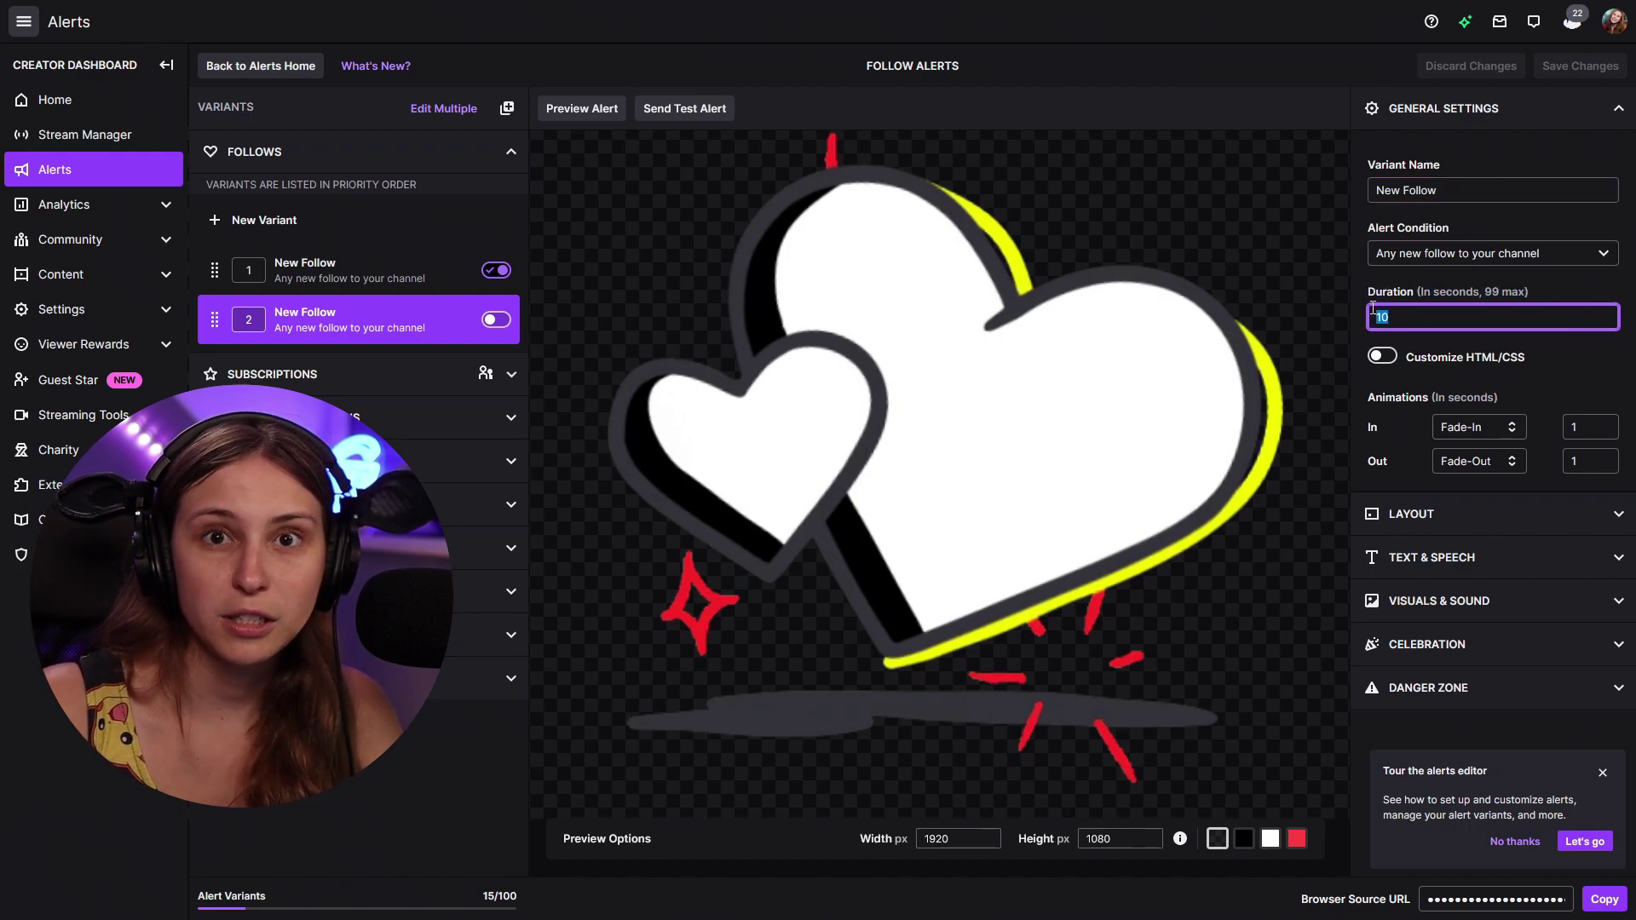
pyautogui.write('5')
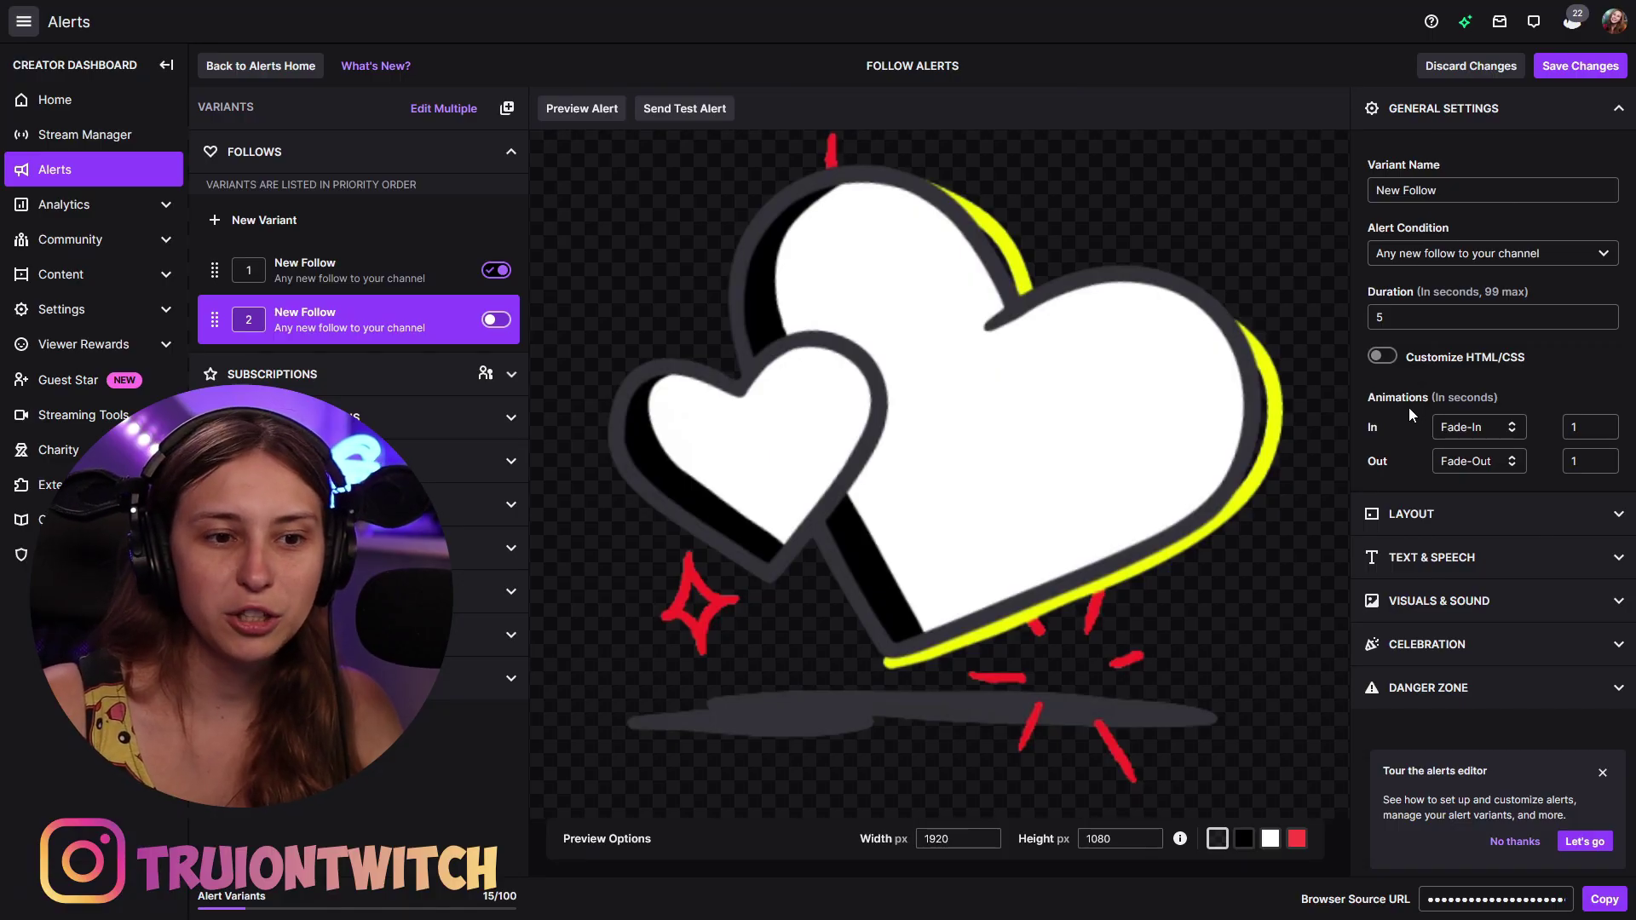
# - Set the In animation to Slide-Down and the Out animation to Slide-Up
pyautogui.click(1489, 436)
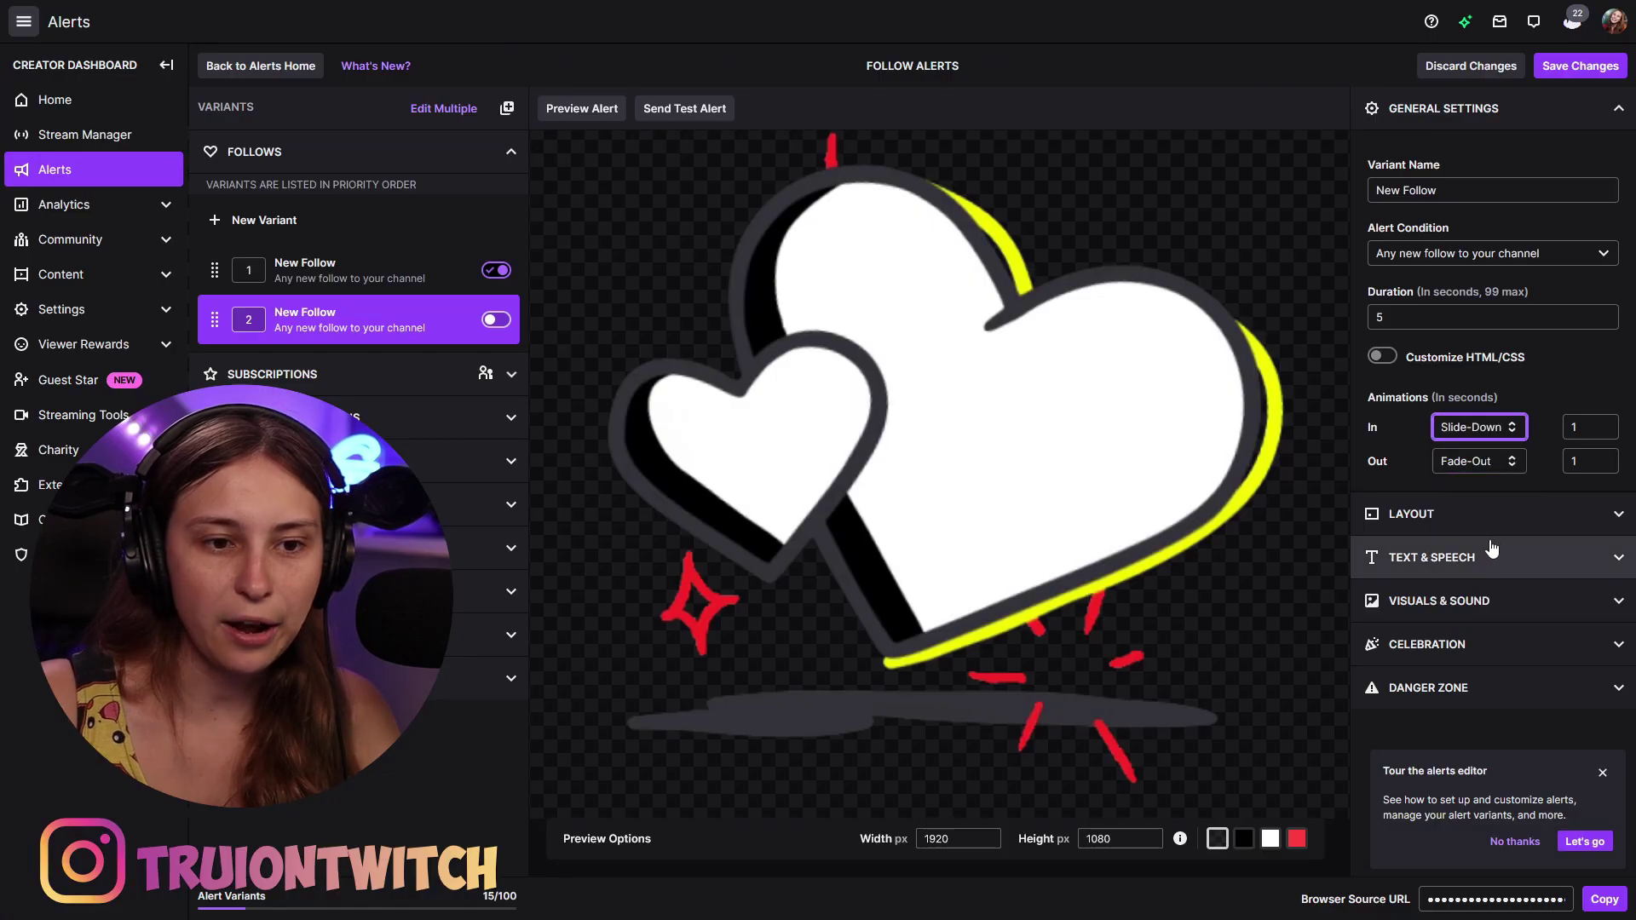
pyautogui.click(1479, 461)
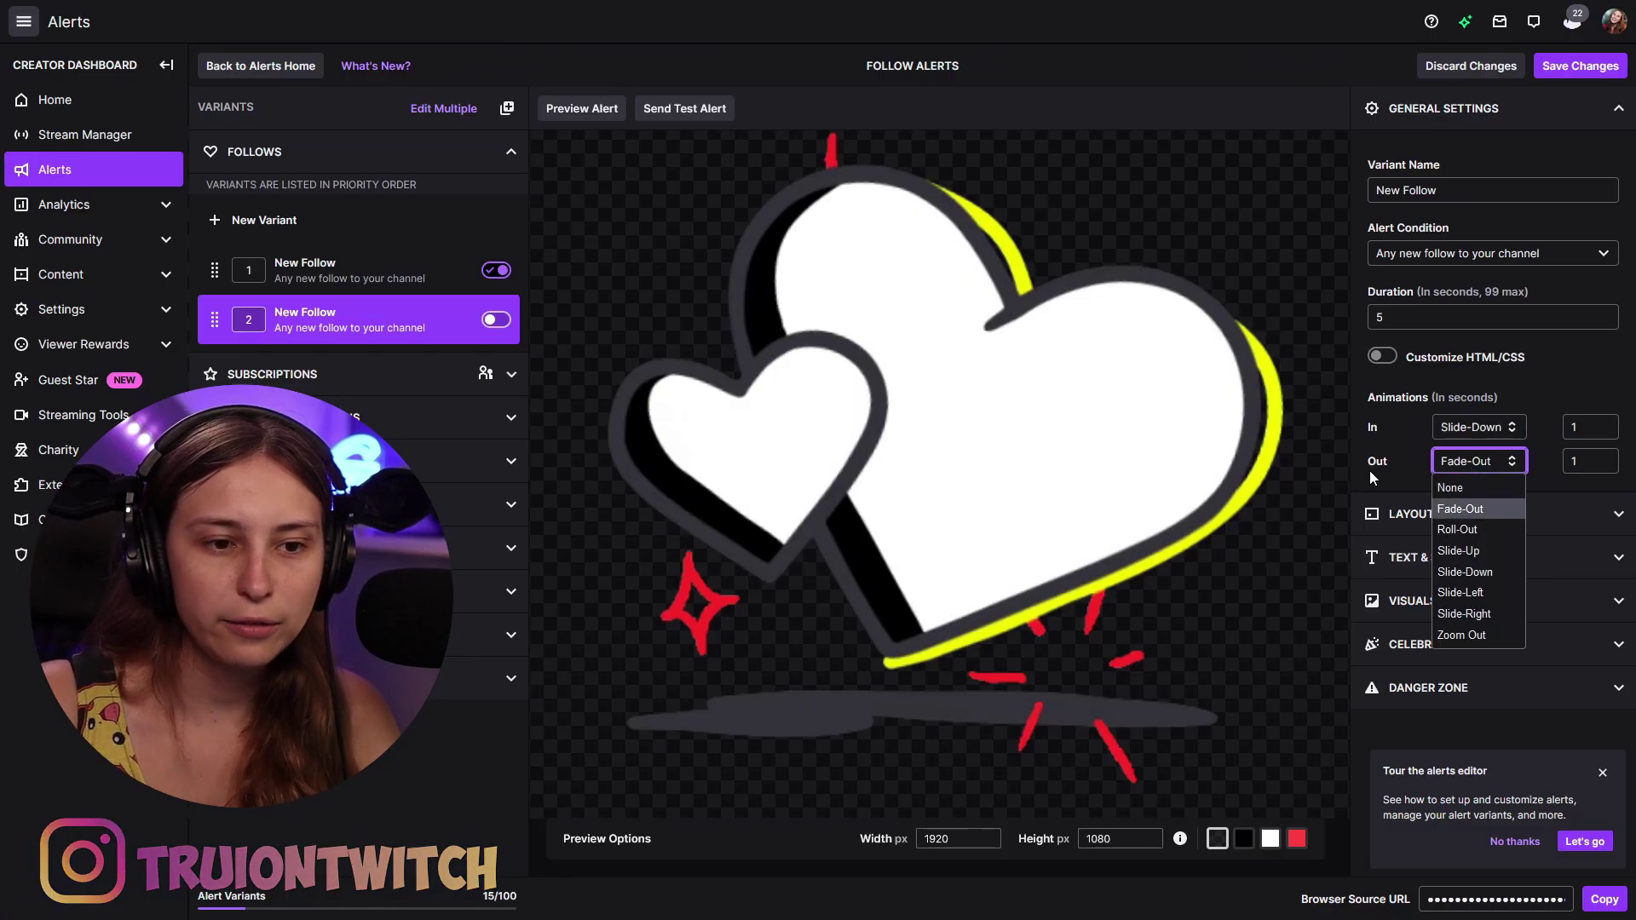
pyautogui.click(1480, 550)
pyautogui.doubleClick(1589, 426)
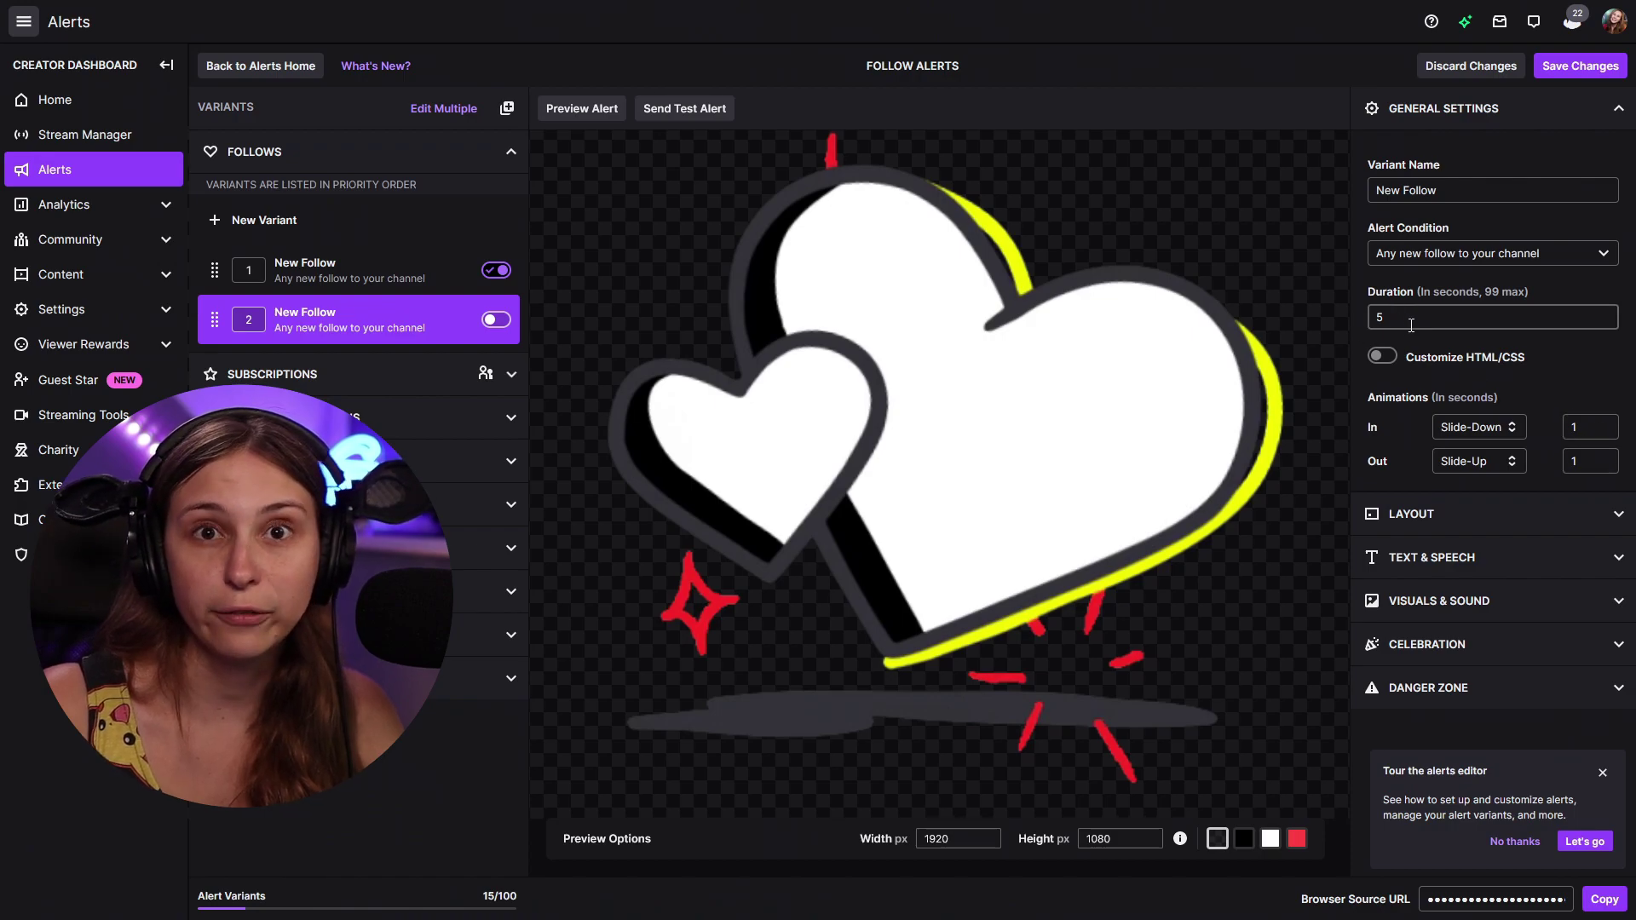
# - Try each LAYOUT option for the alert and settle on image left, text right
pyautogui.click(1439, 514)
pyautogui.scroll(-2, 1438, 496)
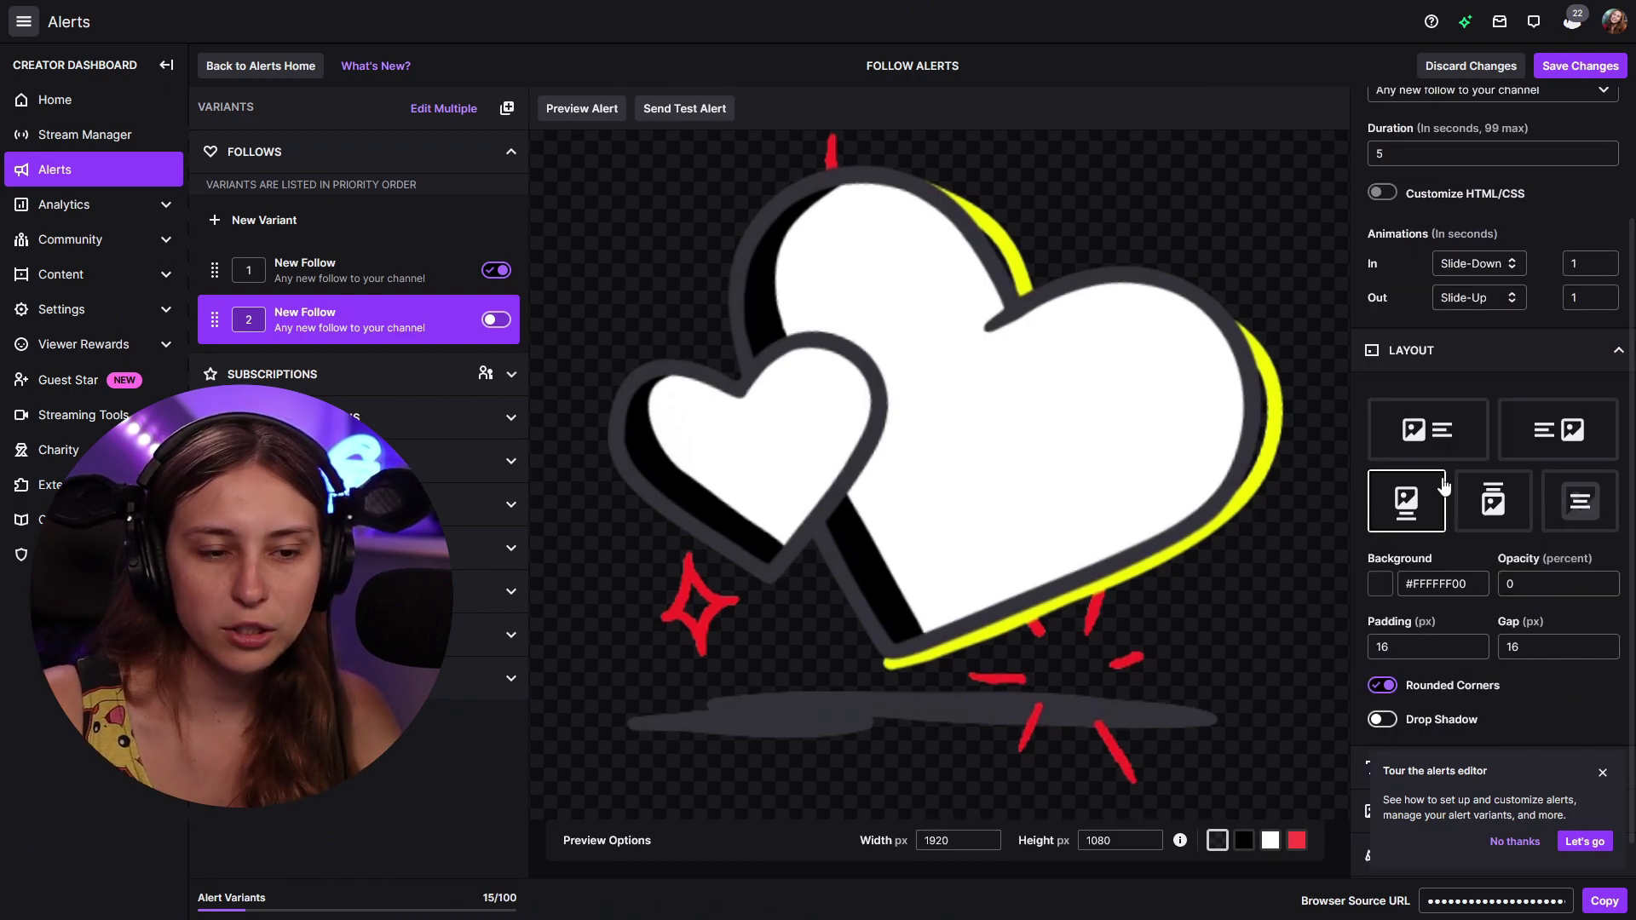
pyautogui.click(1416, 438)
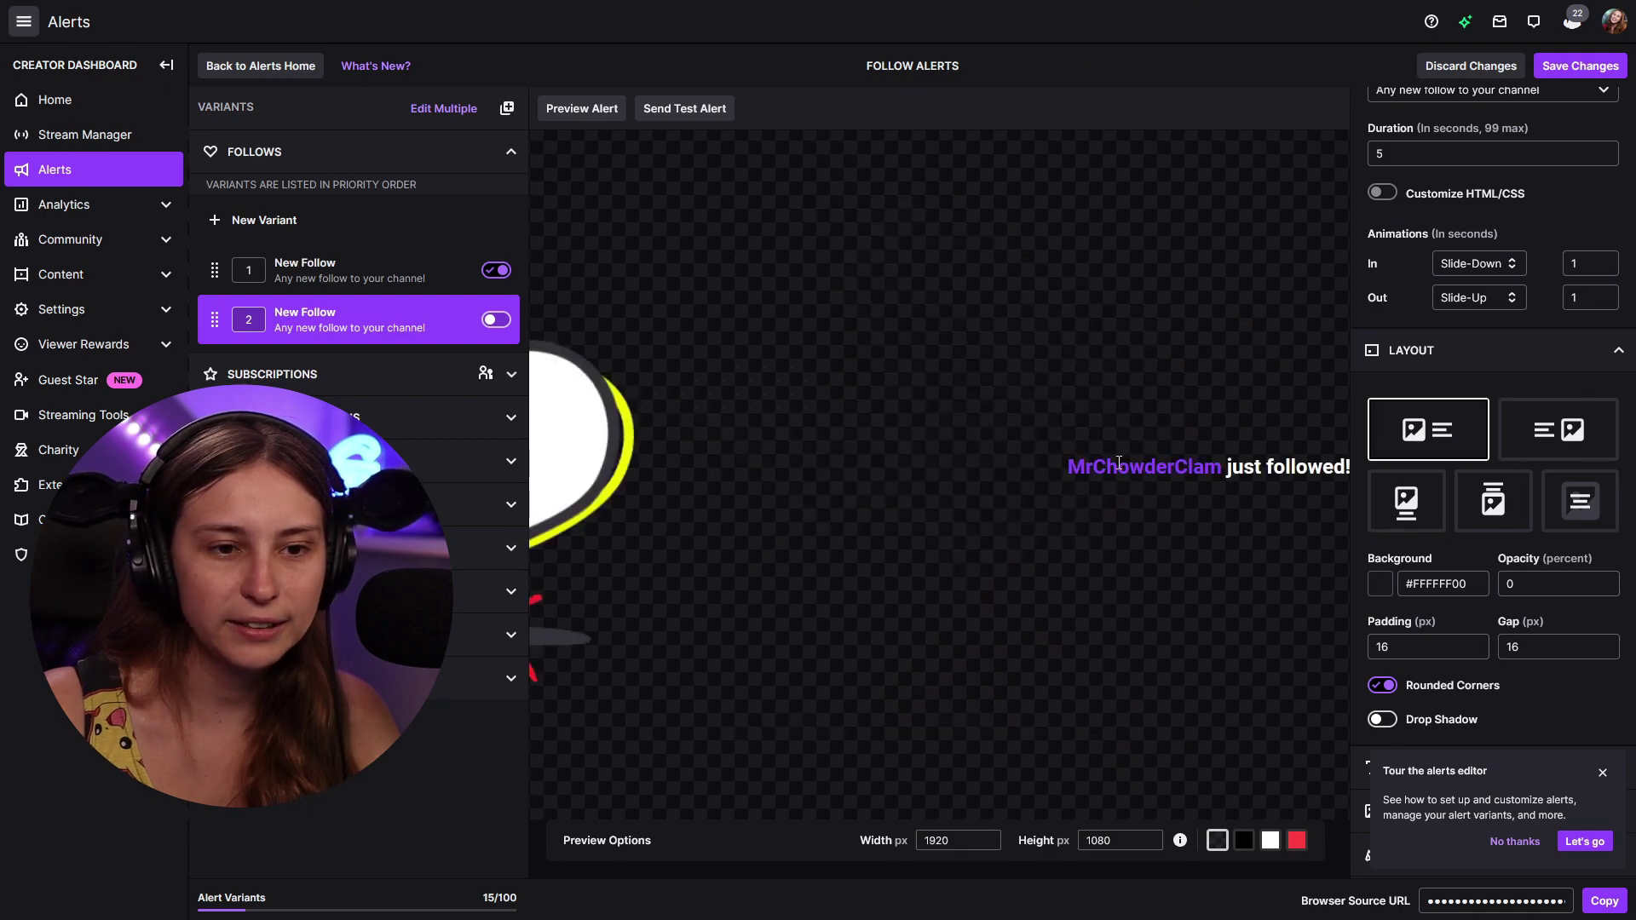
pyautogui.click(1582, 442)
pyautogui.click(1413, 508)
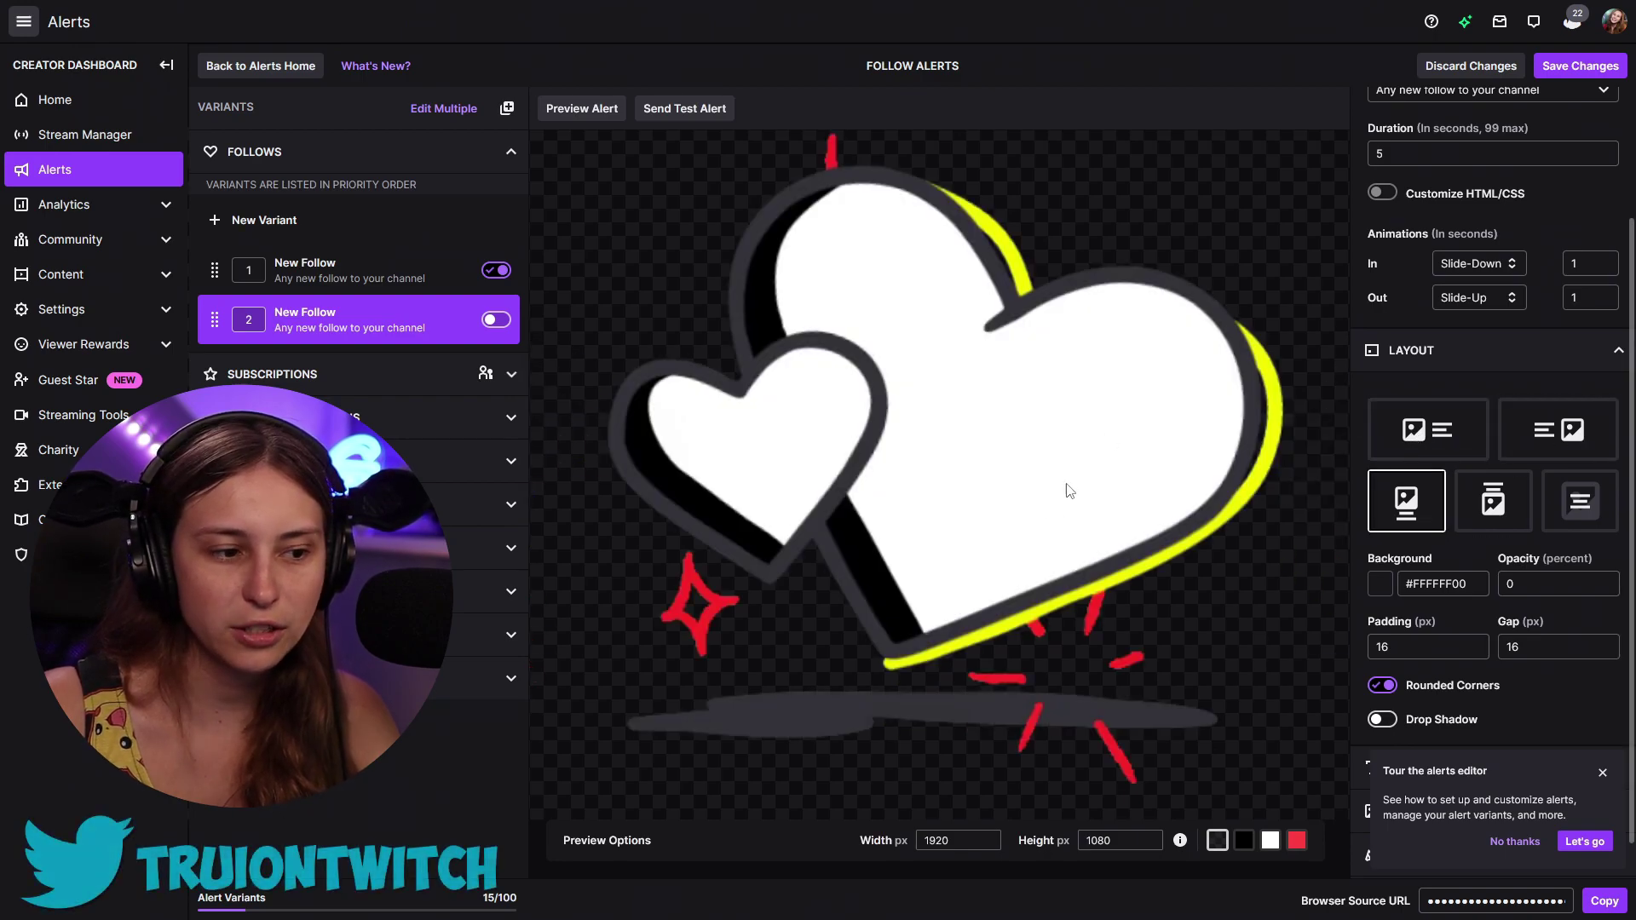
pyautogui.click(1509, 494)
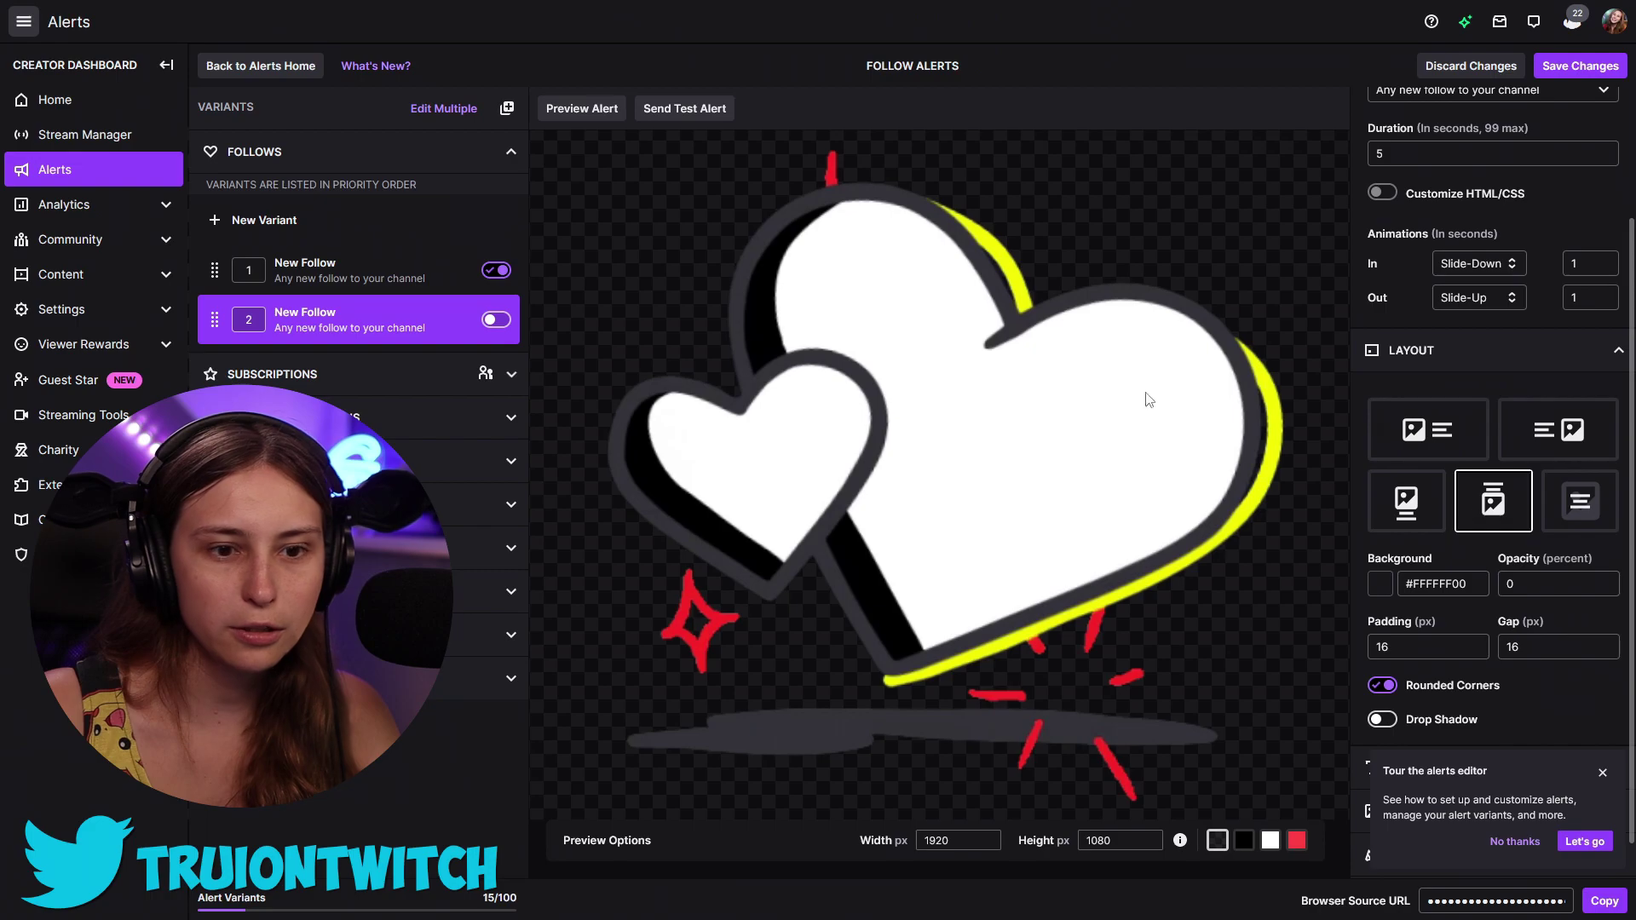
pyautogui.click(1555, 494)
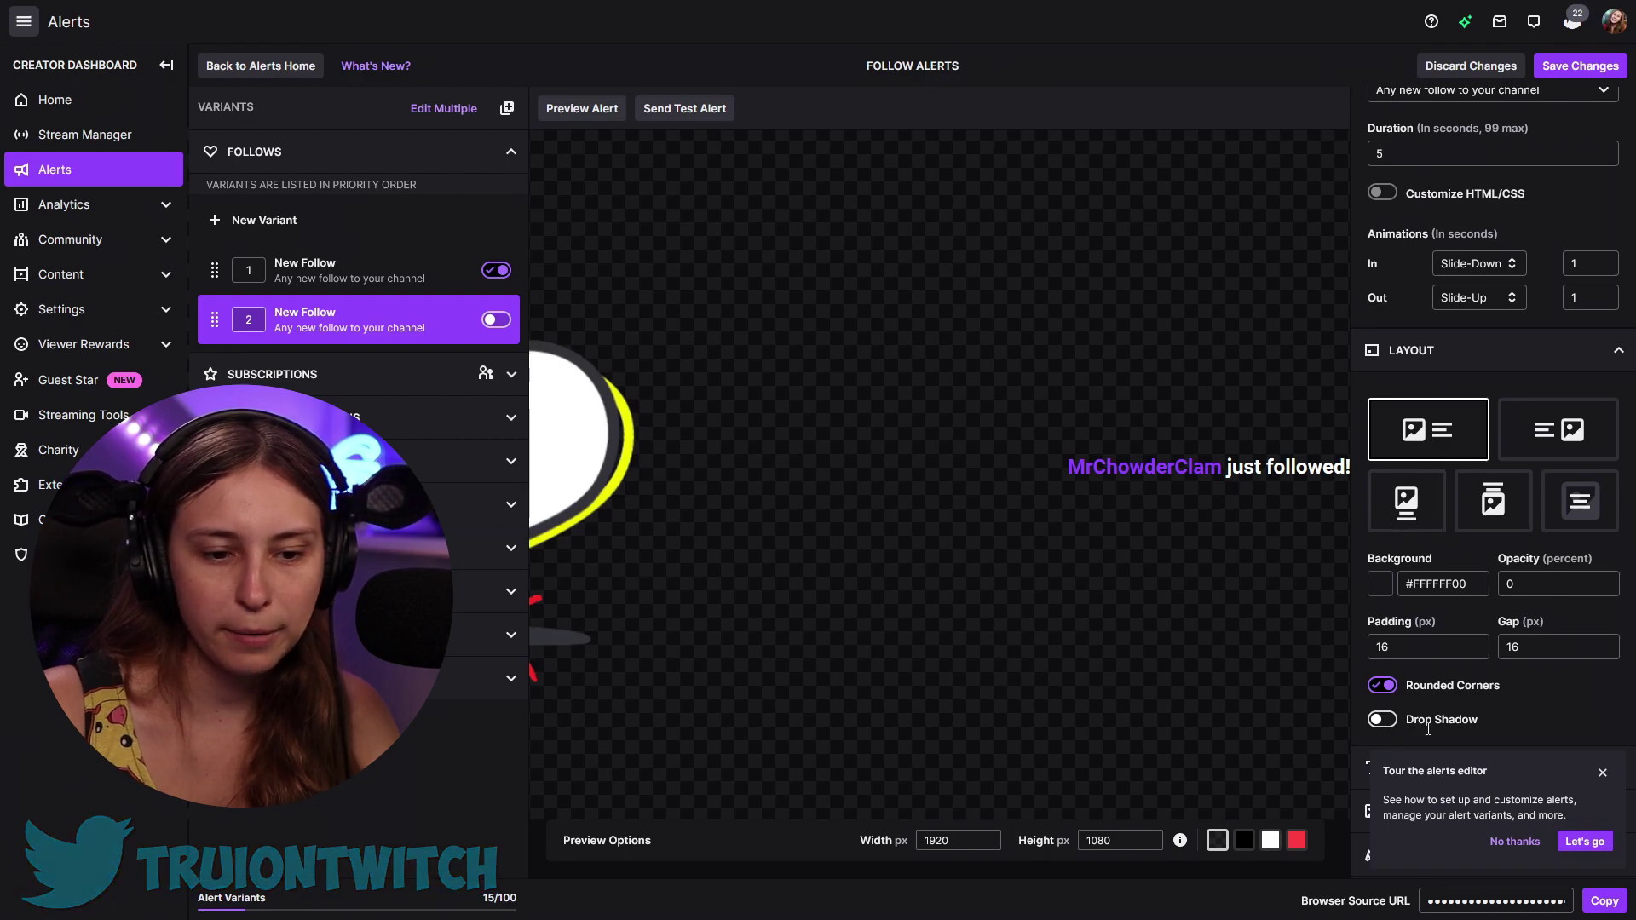
# - Try Oswald, Dancing Script and Cinzel fonts, then set the alert text to Bebas Neue
pyautogui.click(1603, 772)
pyautogui.scroll(-4, 1539, 586)
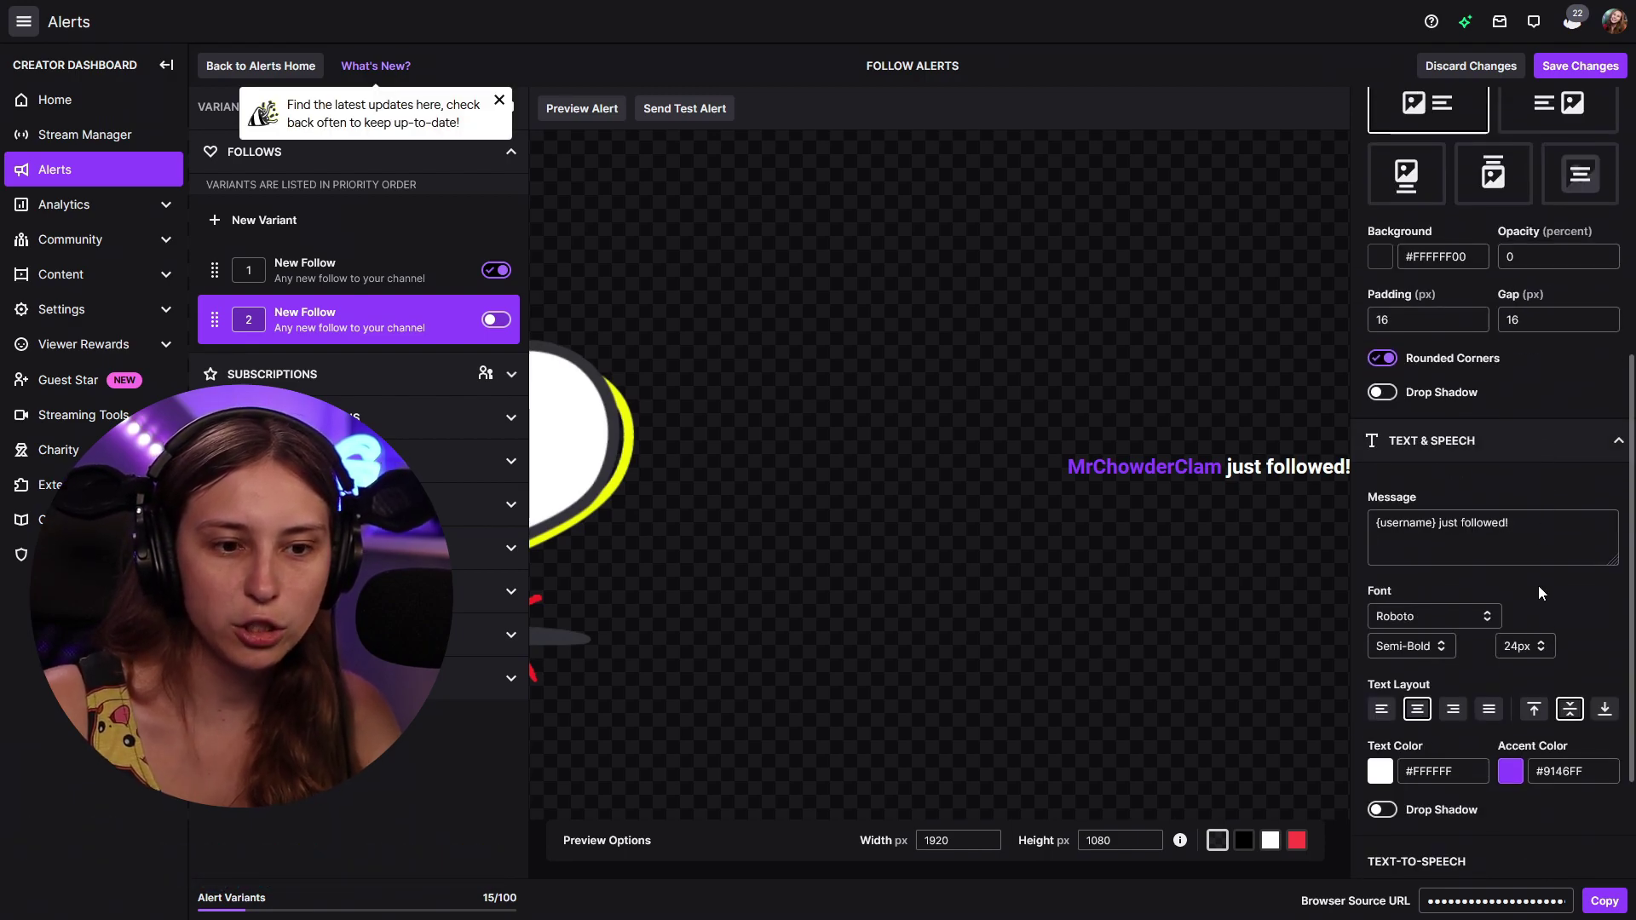
pyautogui.scroll(3, 1589, 586)
pyautogui.scroll(-5, 1504, 711)
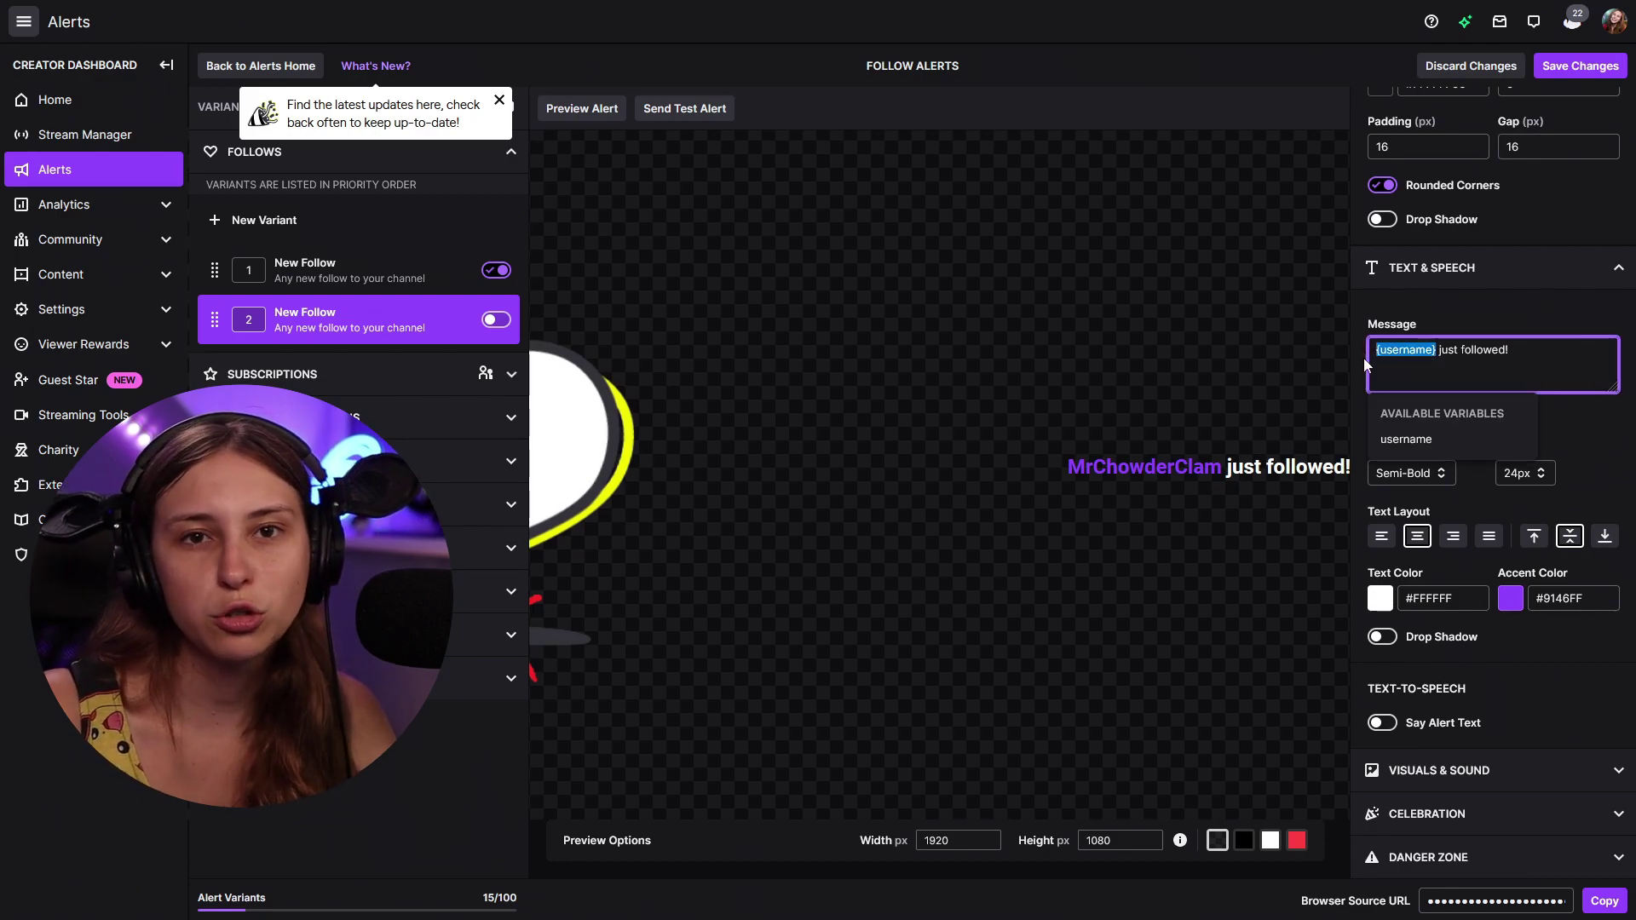
pyautogui.click(1434, 443)
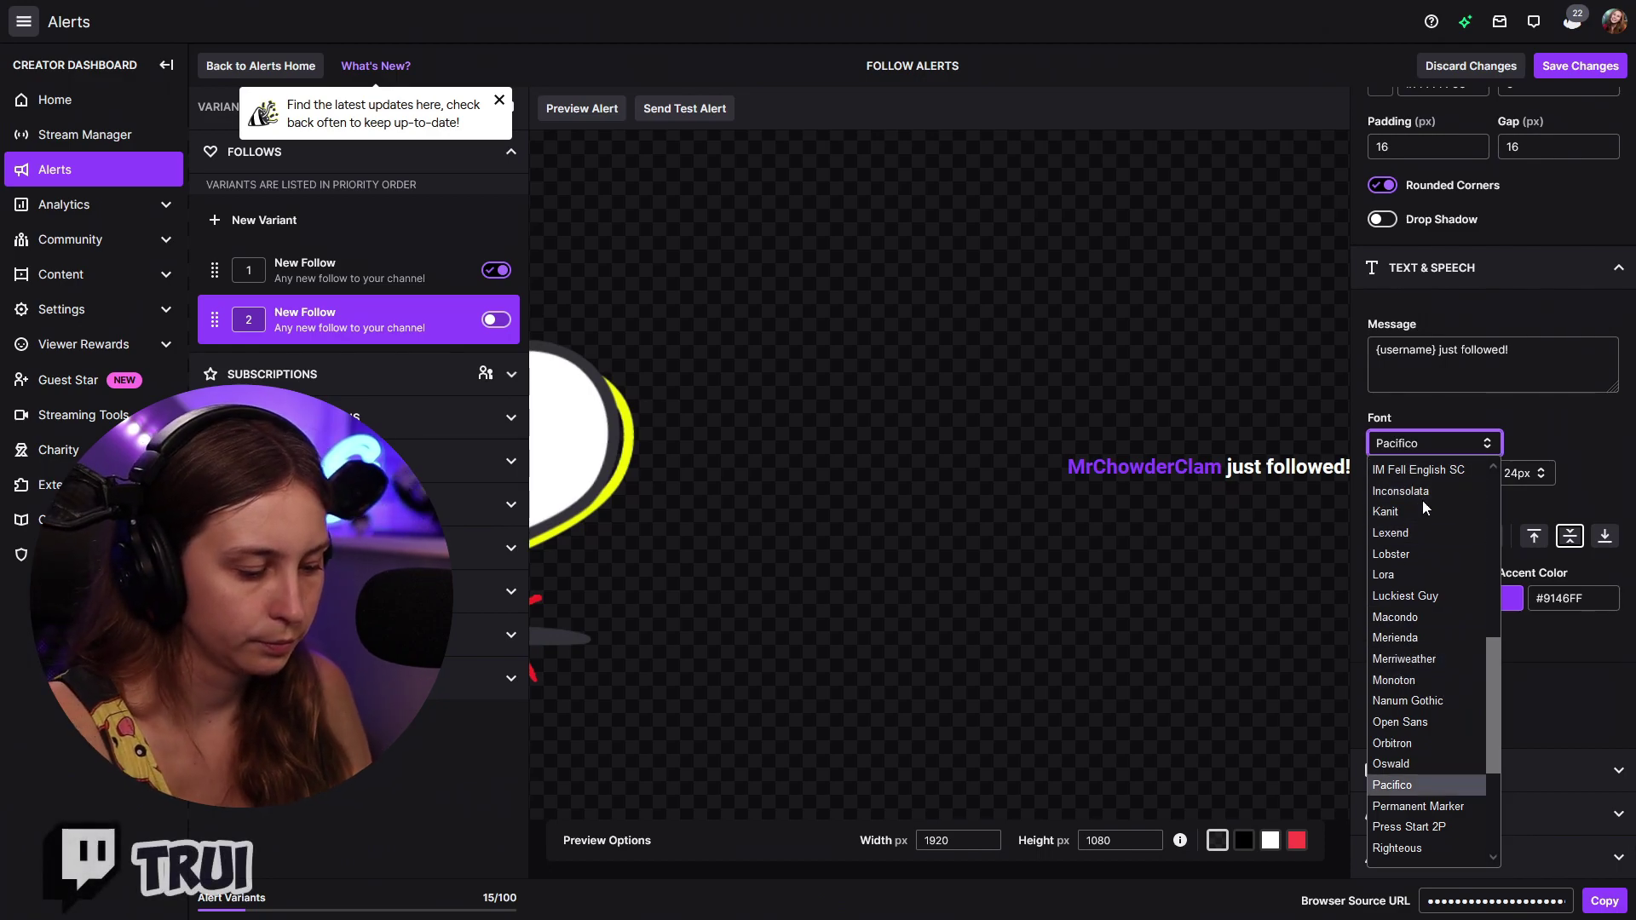
pyautogui.click(1391, 763)
pyautogui.click(1432, 443)
pyautogui.click(1408, 654)
pyautogui.click(1423, 443)
pyautogui.click(1397, 765)
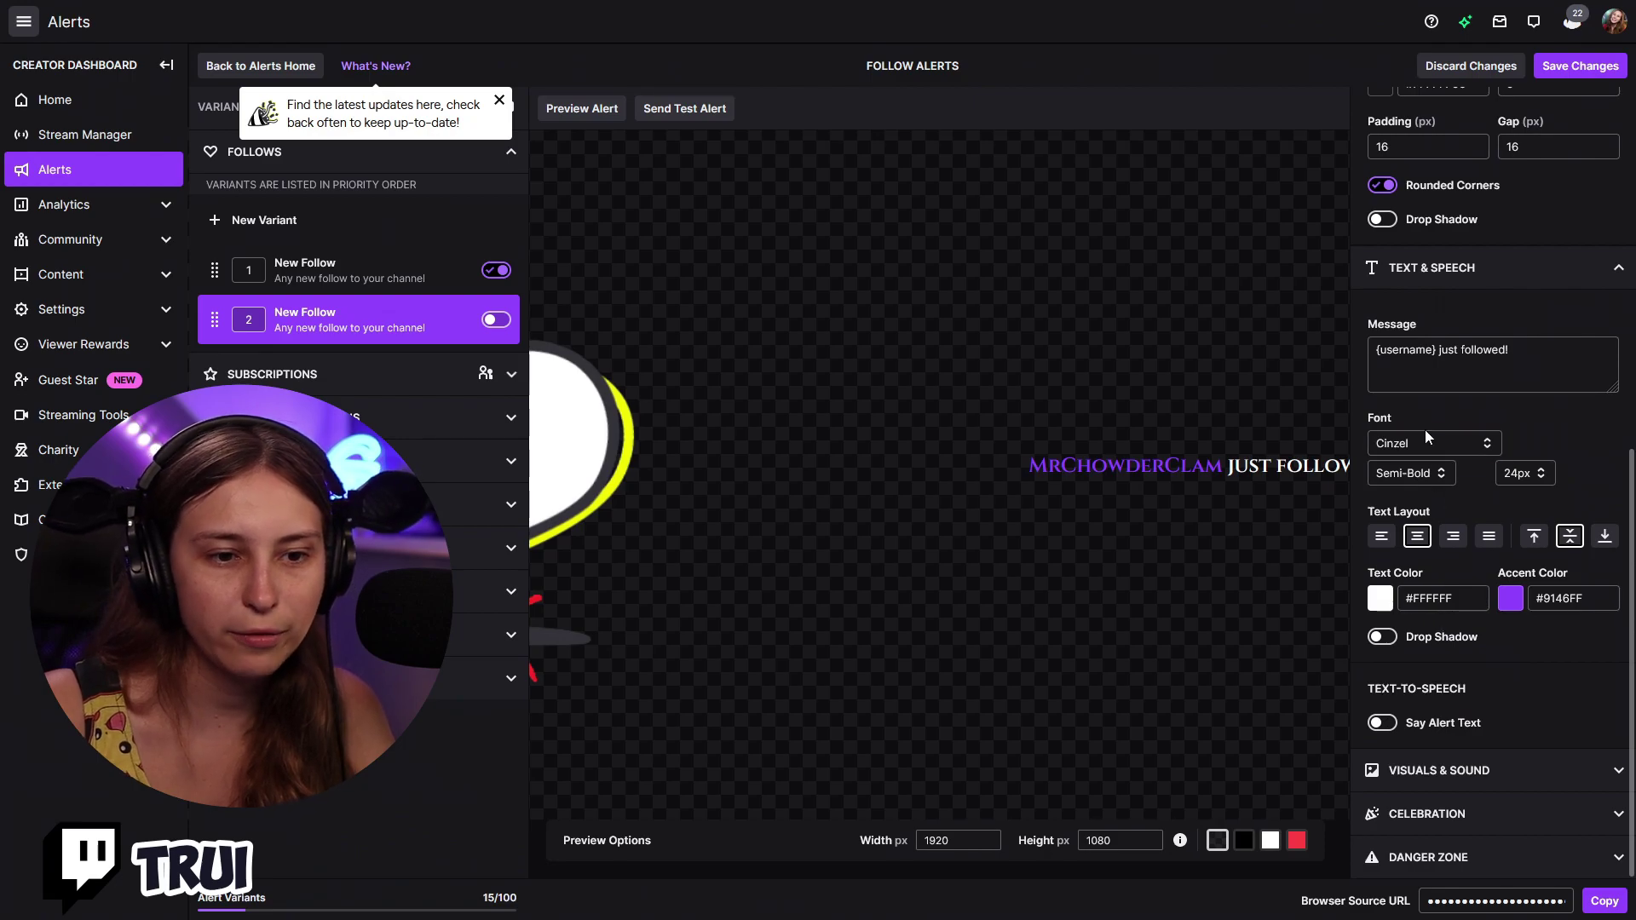
pyautogui.click(1433, 443)
pyautogui.click(1429, 488)
# - Set the text weight to Normal and size to 96px, then left-align it
pyautogui.click(1411, 473)
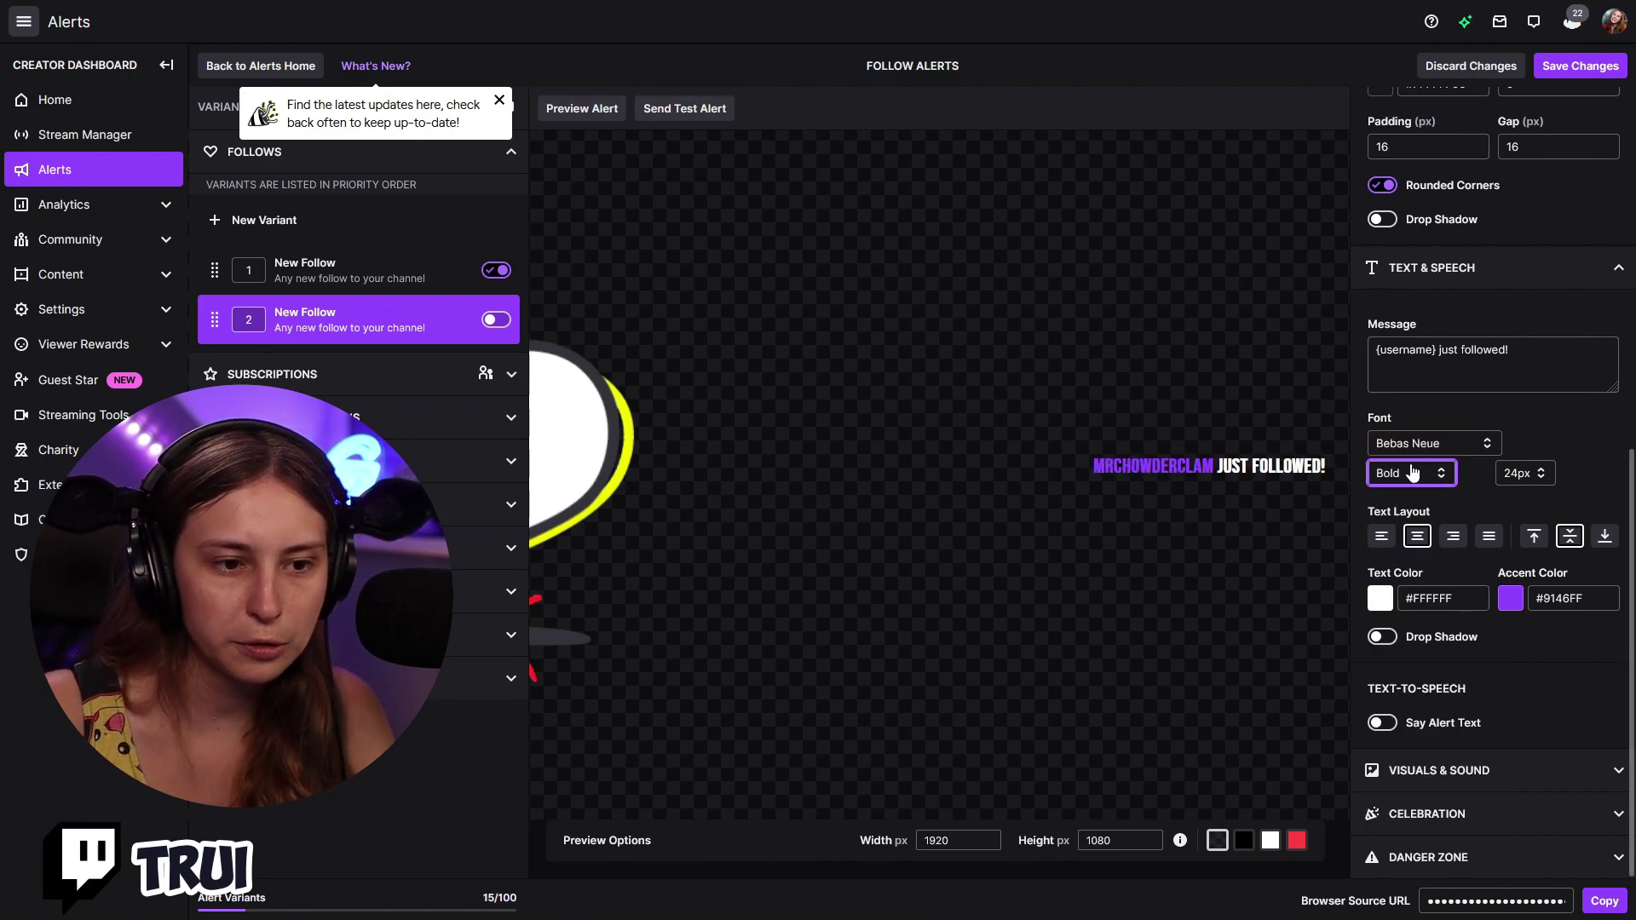
pyautogui.click(1423, 499)
pyautogui.click(1542, 476)
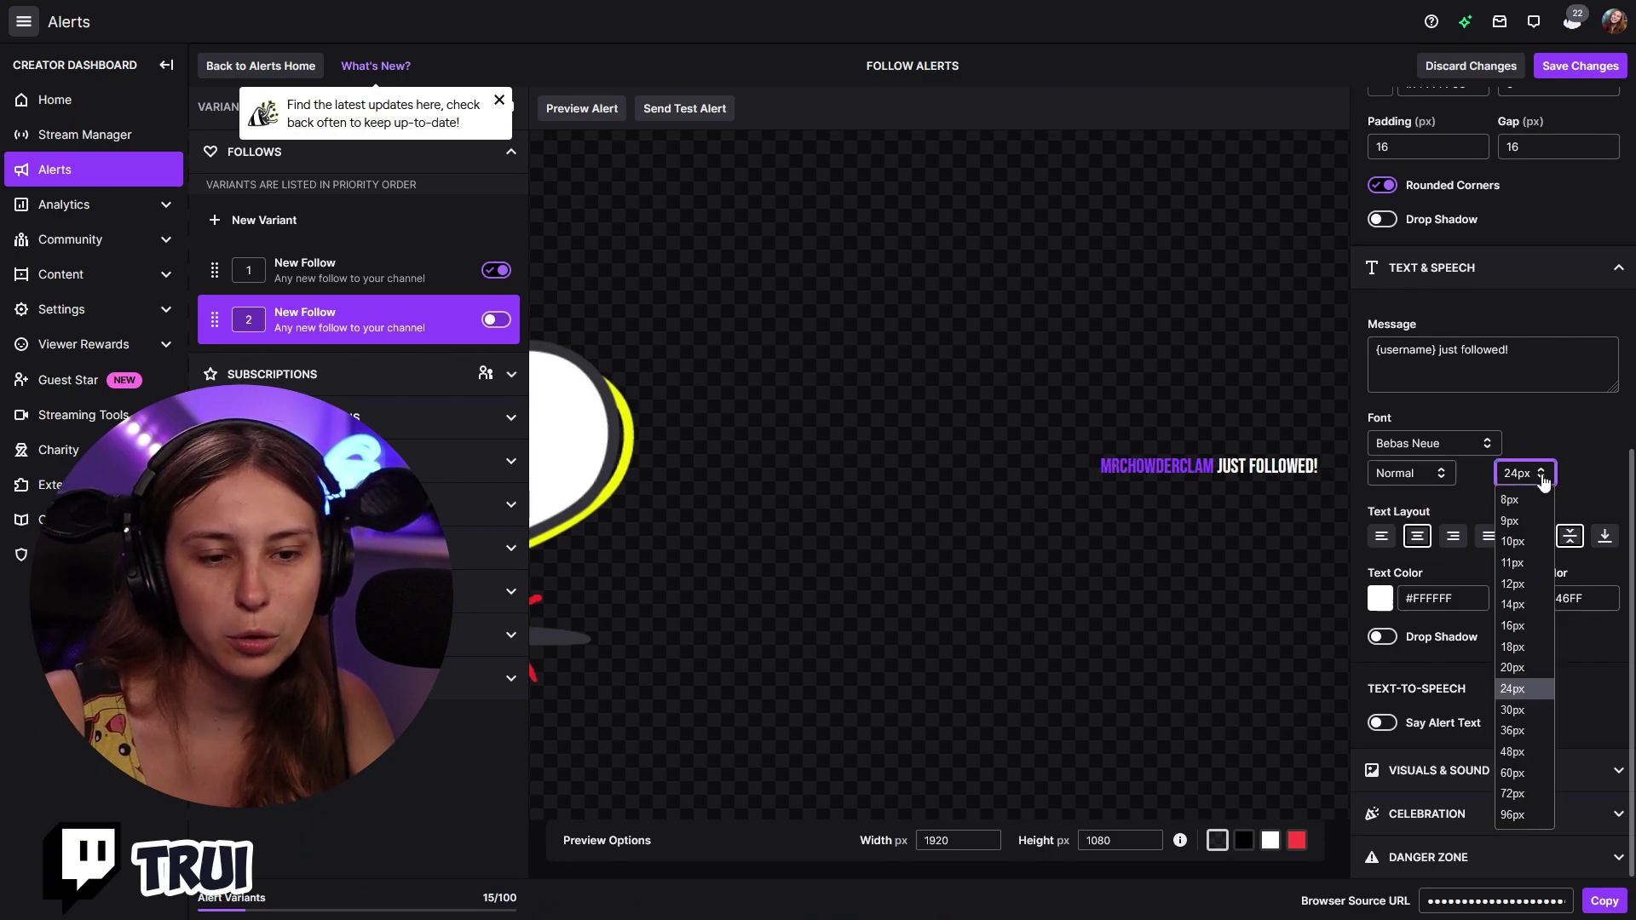
pyautogui.click(1514, 731)
pyautogui.press('9')
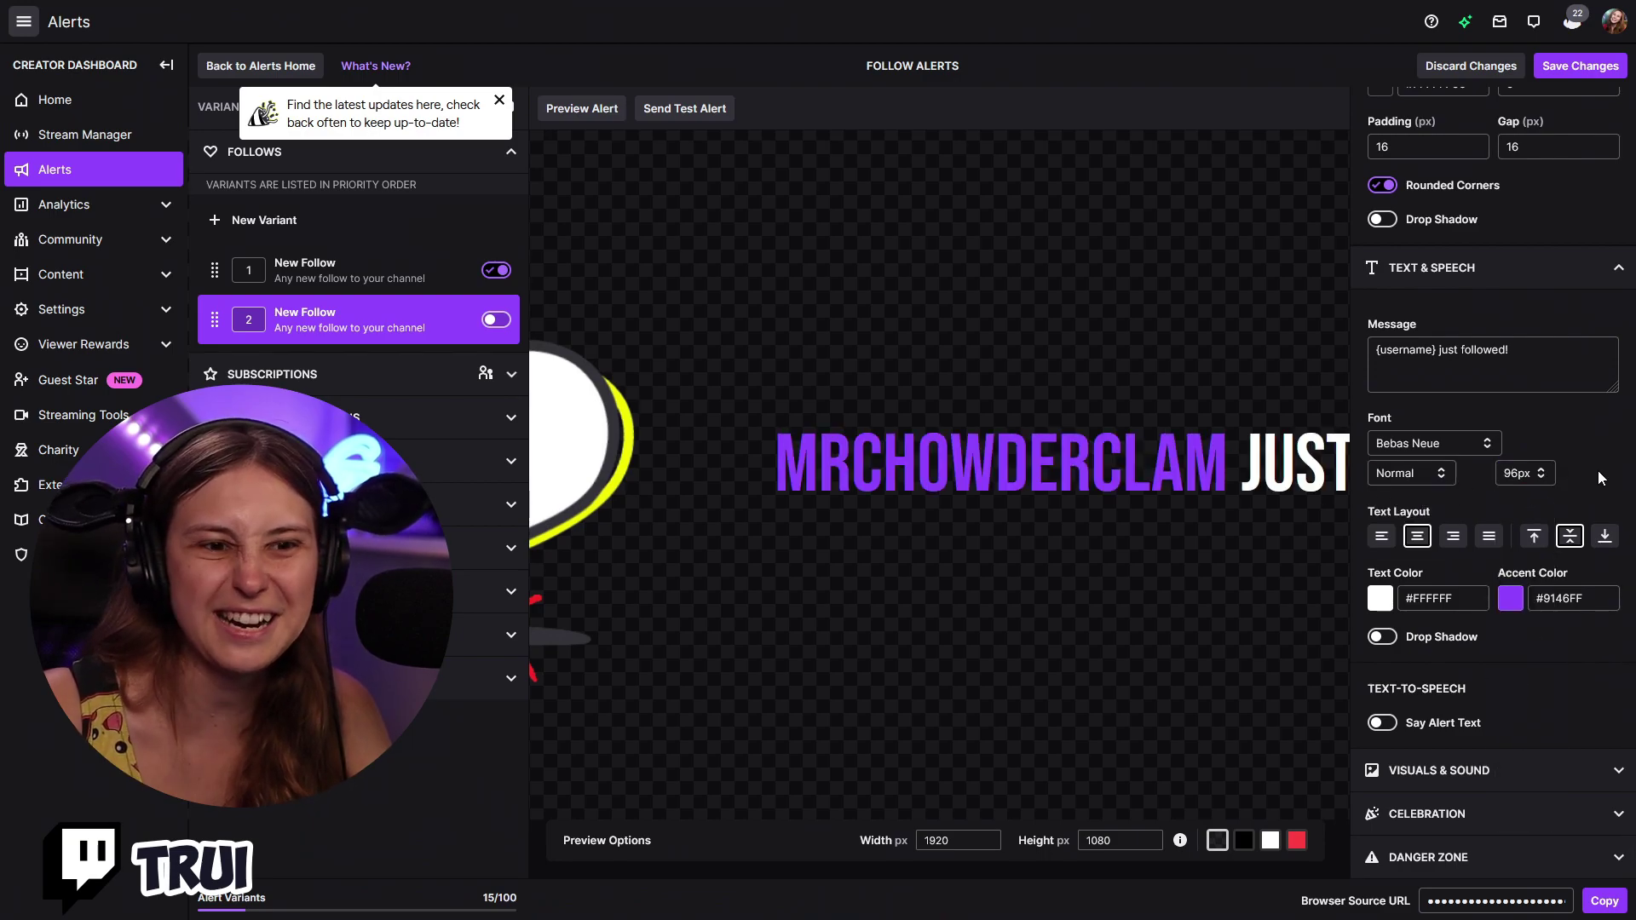
pyautogui.click(1380, 536)
pyautogui.click(1417, 536)
pyautogui.click(1453, 536)
pyautogui.click(1491, 538)
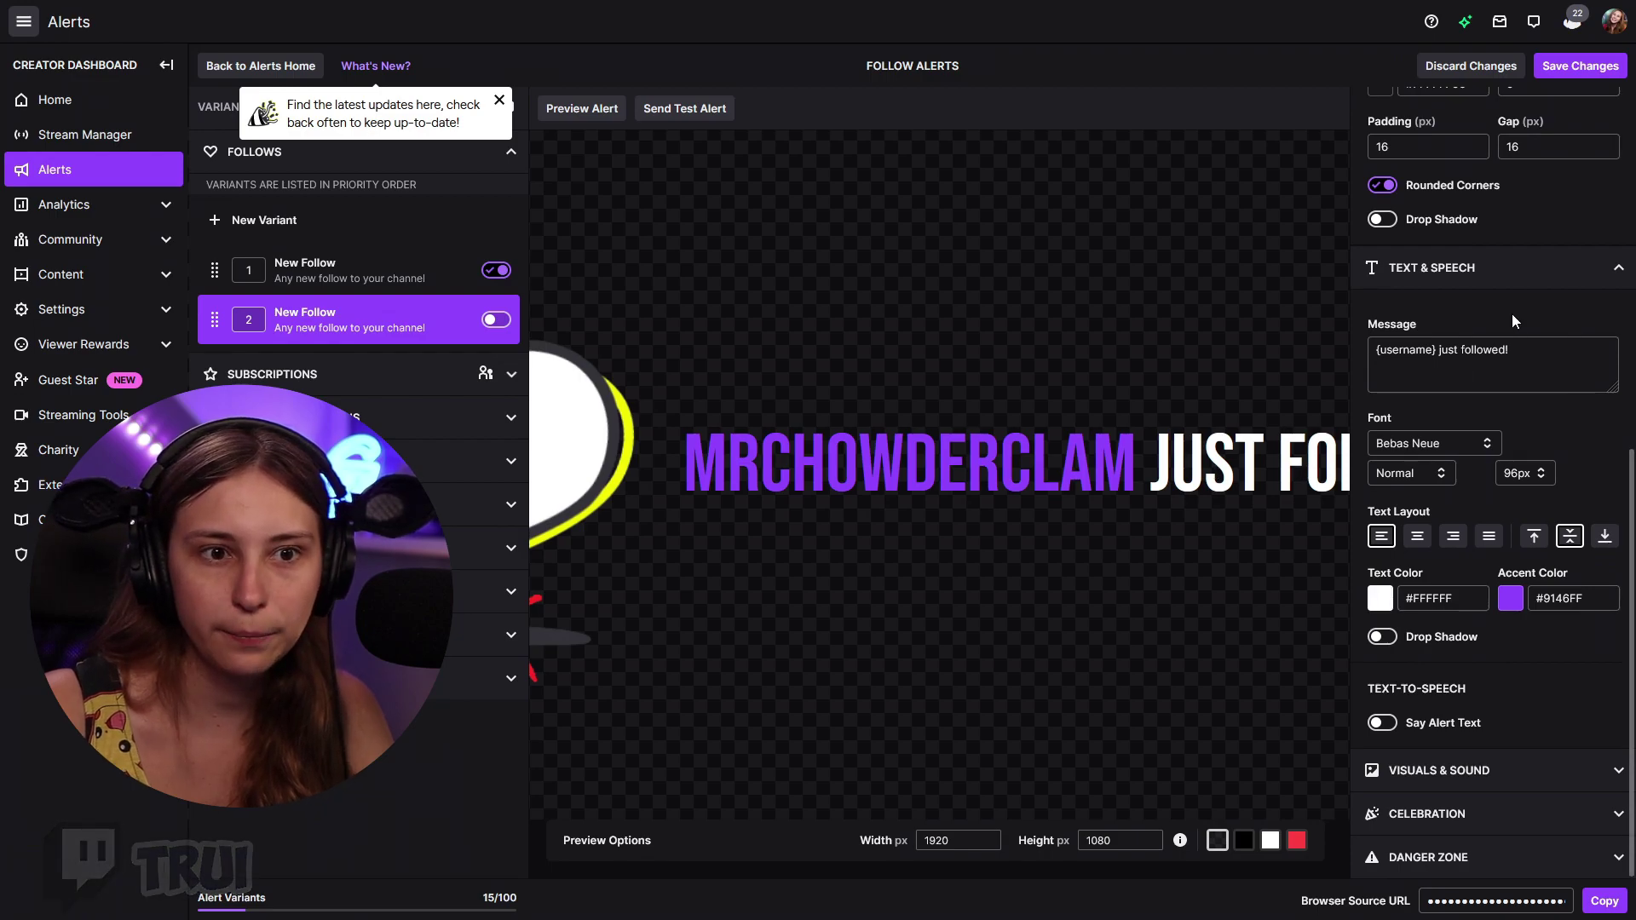
pyautogui.click(1464, 350)
pyautogui.click(1581, 669)
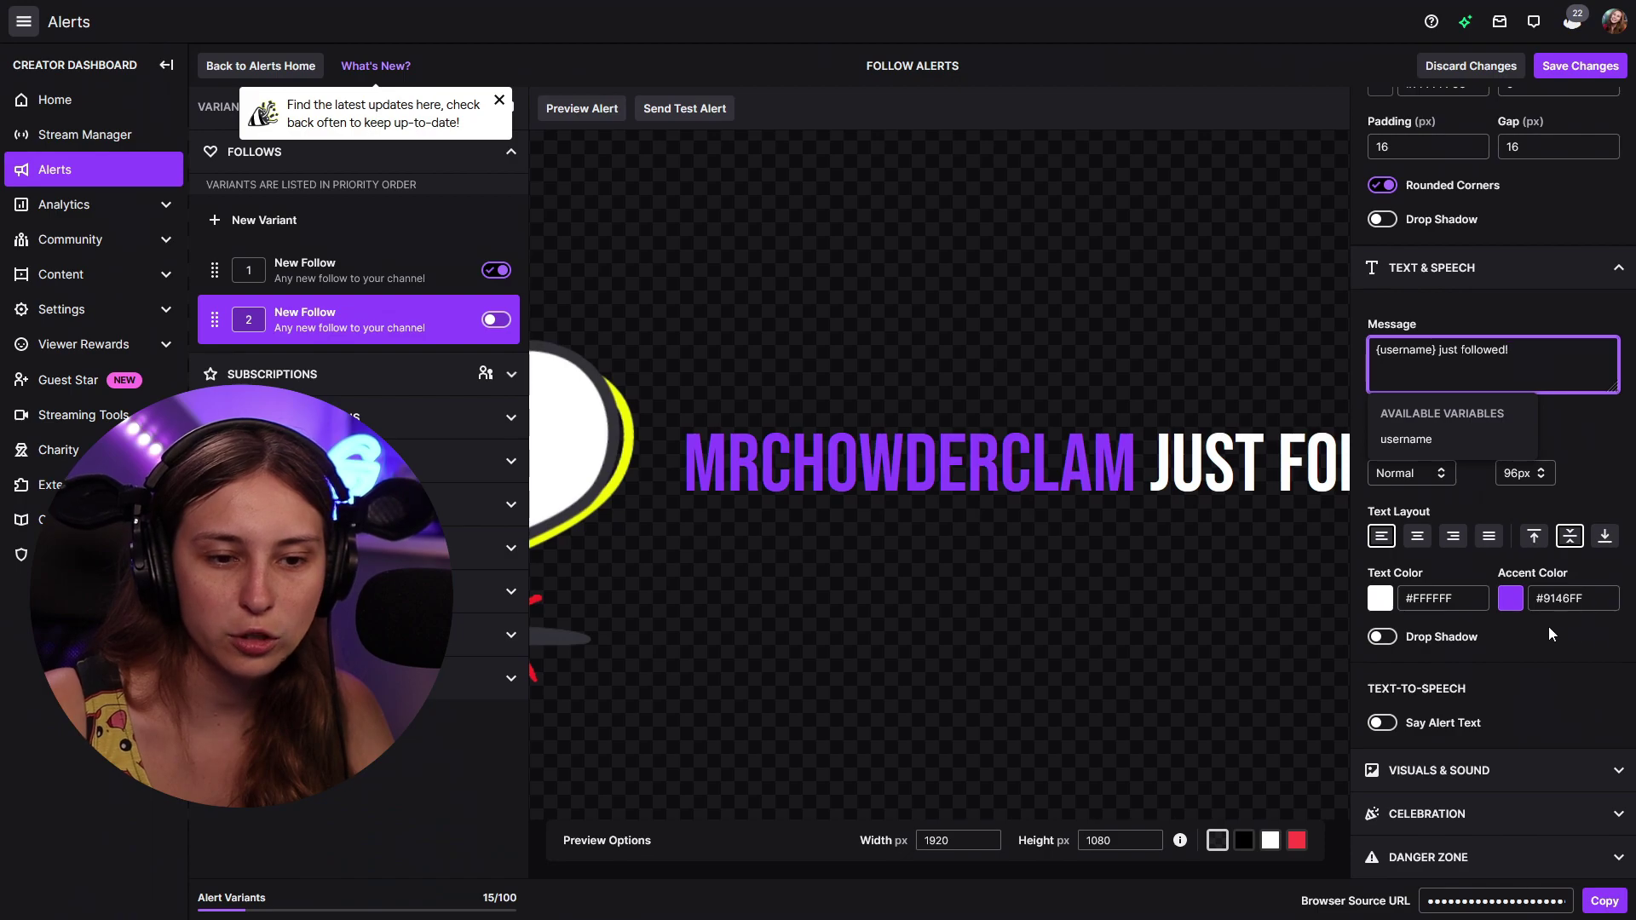
# - Set the accent colour to cyan #17E5FF
pyautogui.click(1510, 598)
pyautogui.moveTo(1487, 742); pyautogui.dragTo(1448, 743)
pyautogui.click(1477, 653)
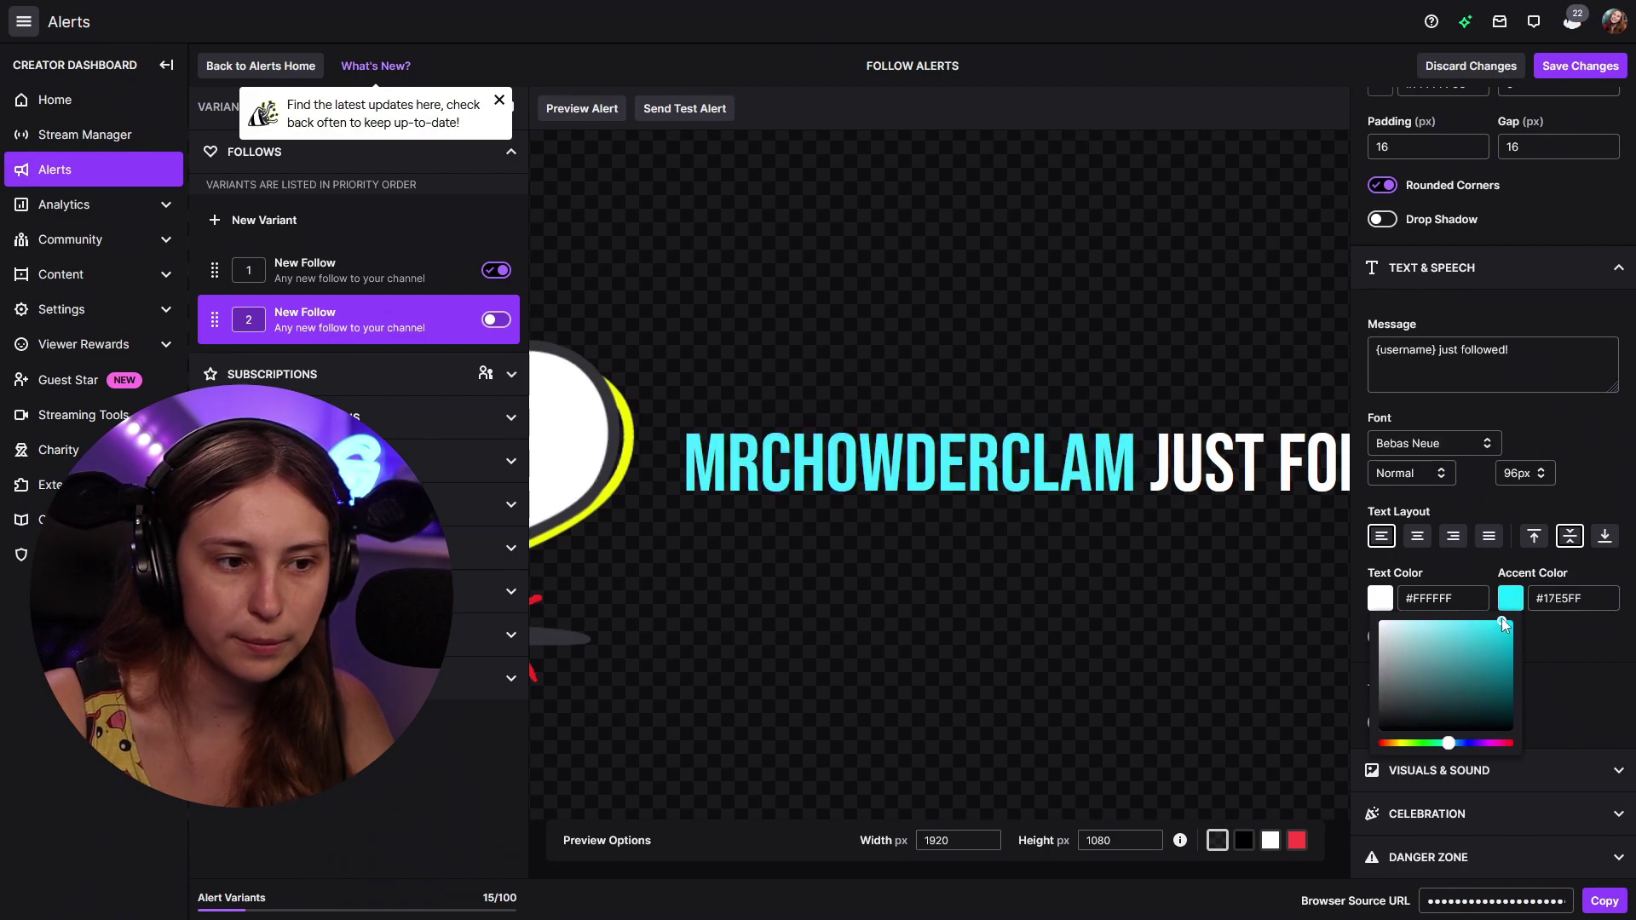
pyautogui.click(1552, 674)
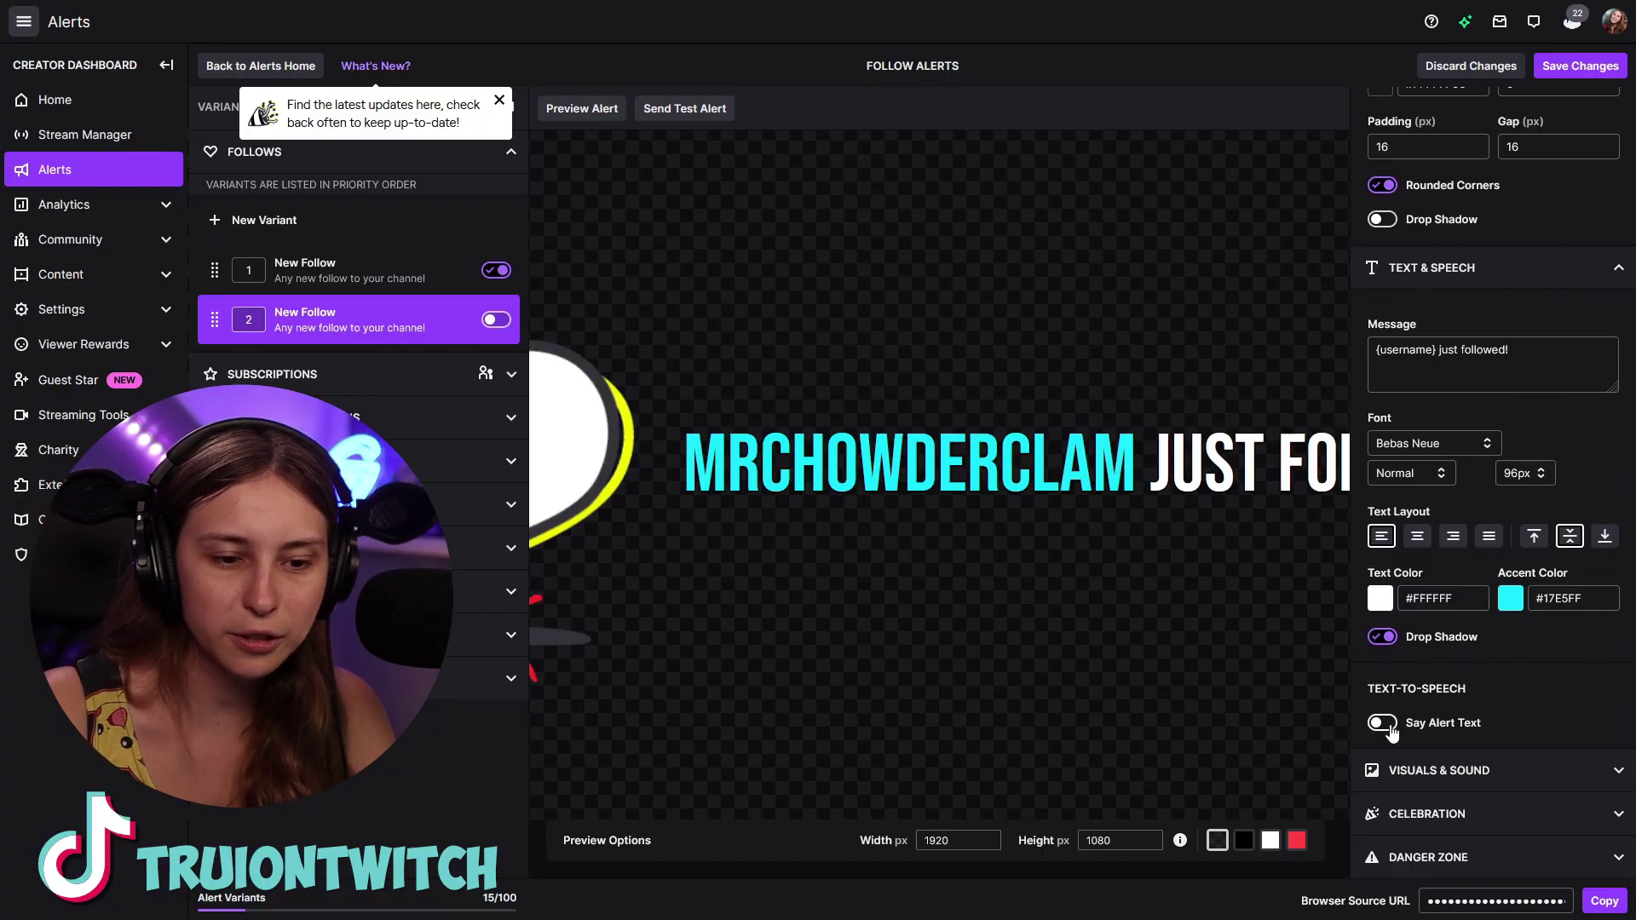
# - Try the Say Alert Text voices, switching from Justin to Joanna
pyautogui.scroll(-4, 1449, 622)
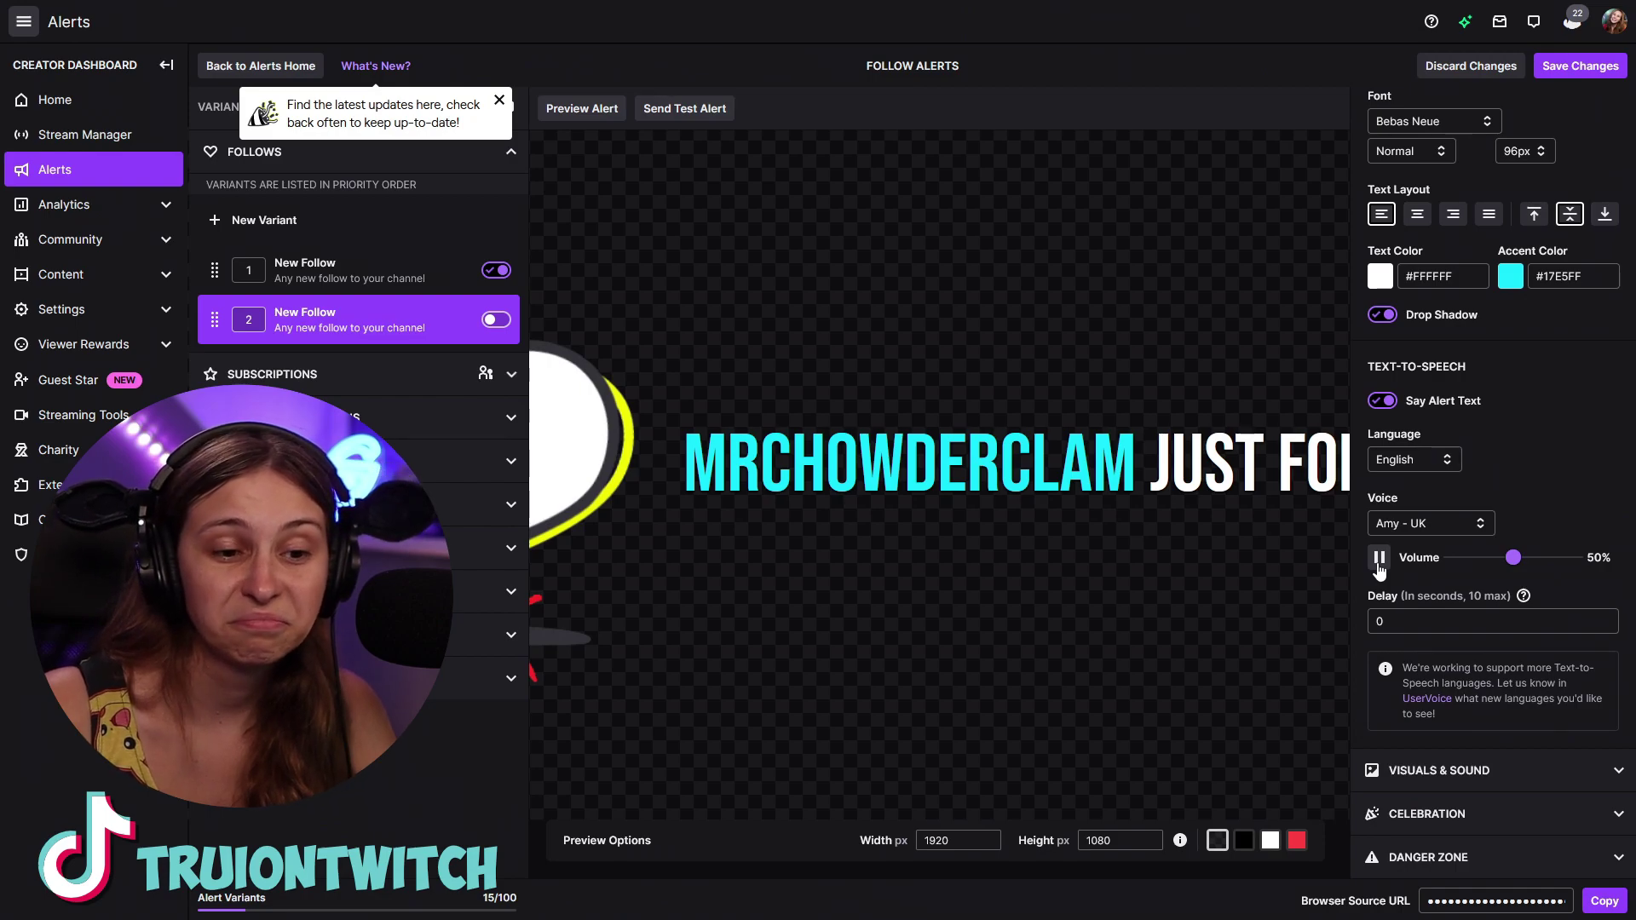
pyautogui.click(1431, 523)
pyautogui.click(1417, 528)
pyautogui.click(1425, 527)
pyautogui.click(1420, 612)
pyautogui.click(1428, 529)
pyautogui.click(1424, 569)
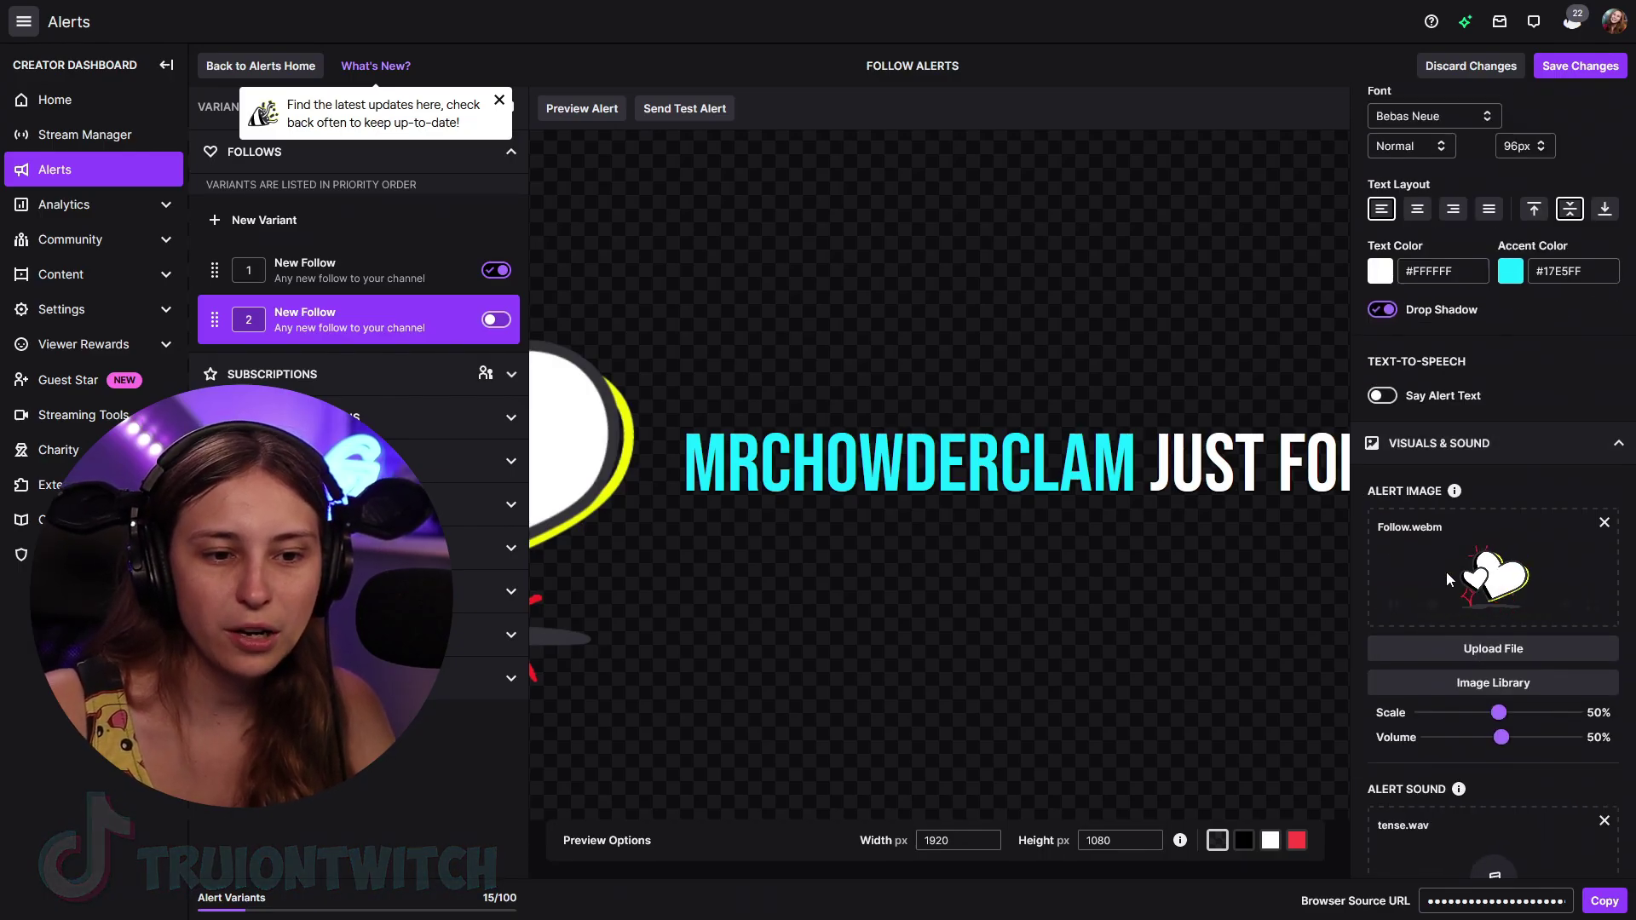
# - Open the Asset Library for a new alert image, then close it unchanged
pyautogui.moveTo(1469, 588)
pyautogui.scroll(-1, 1508, 672)
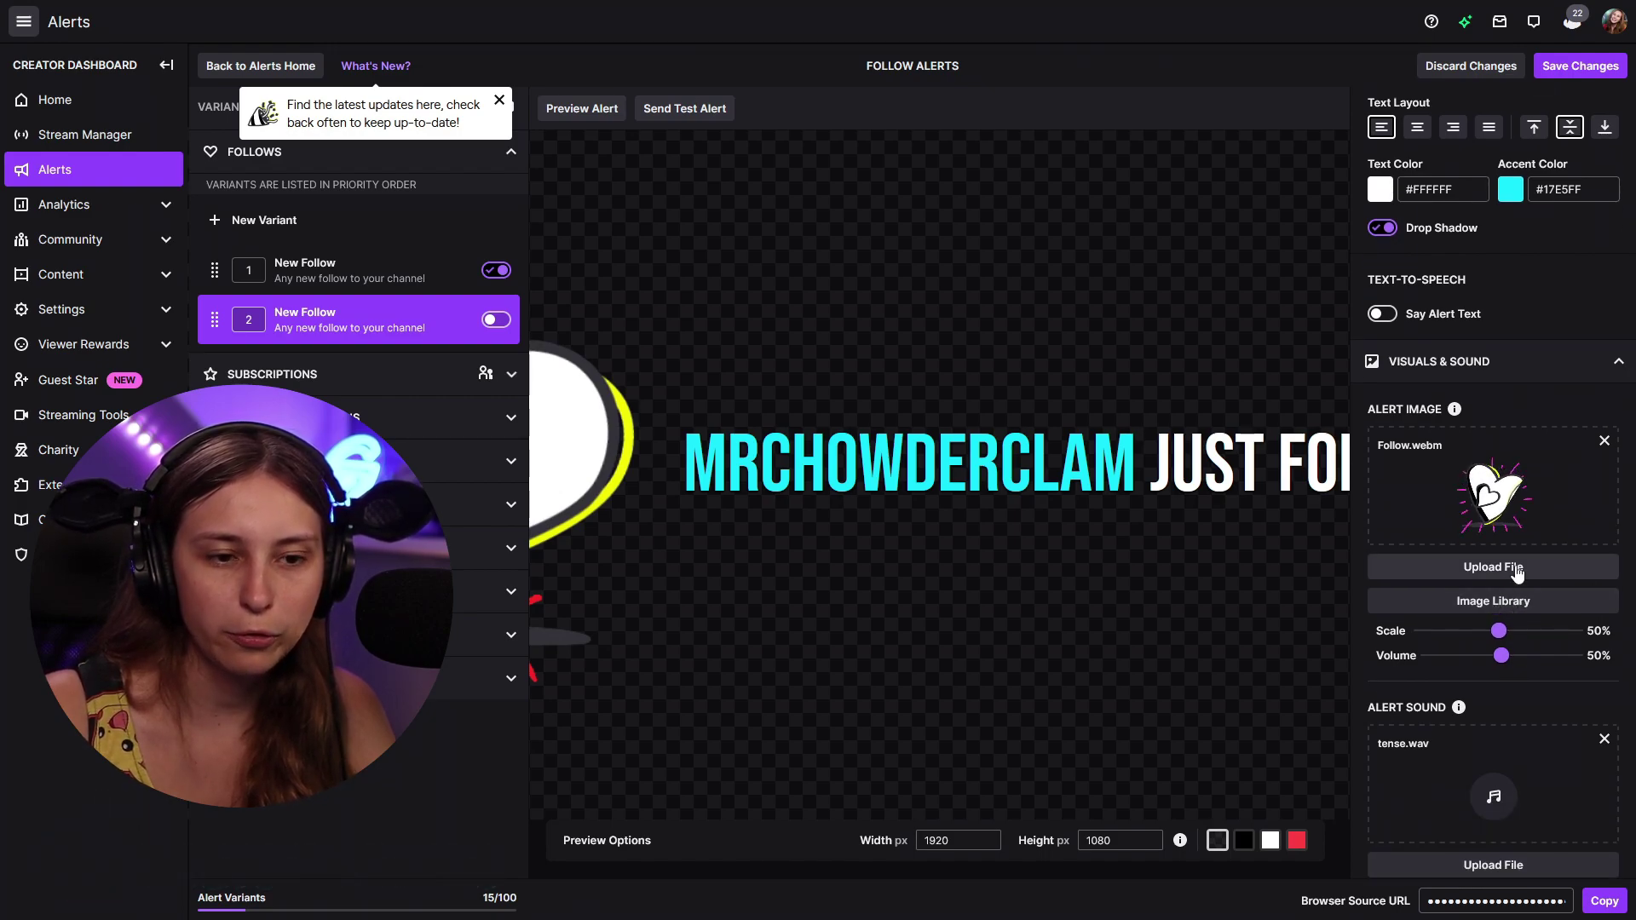
pyautogui.click(1515, 569)
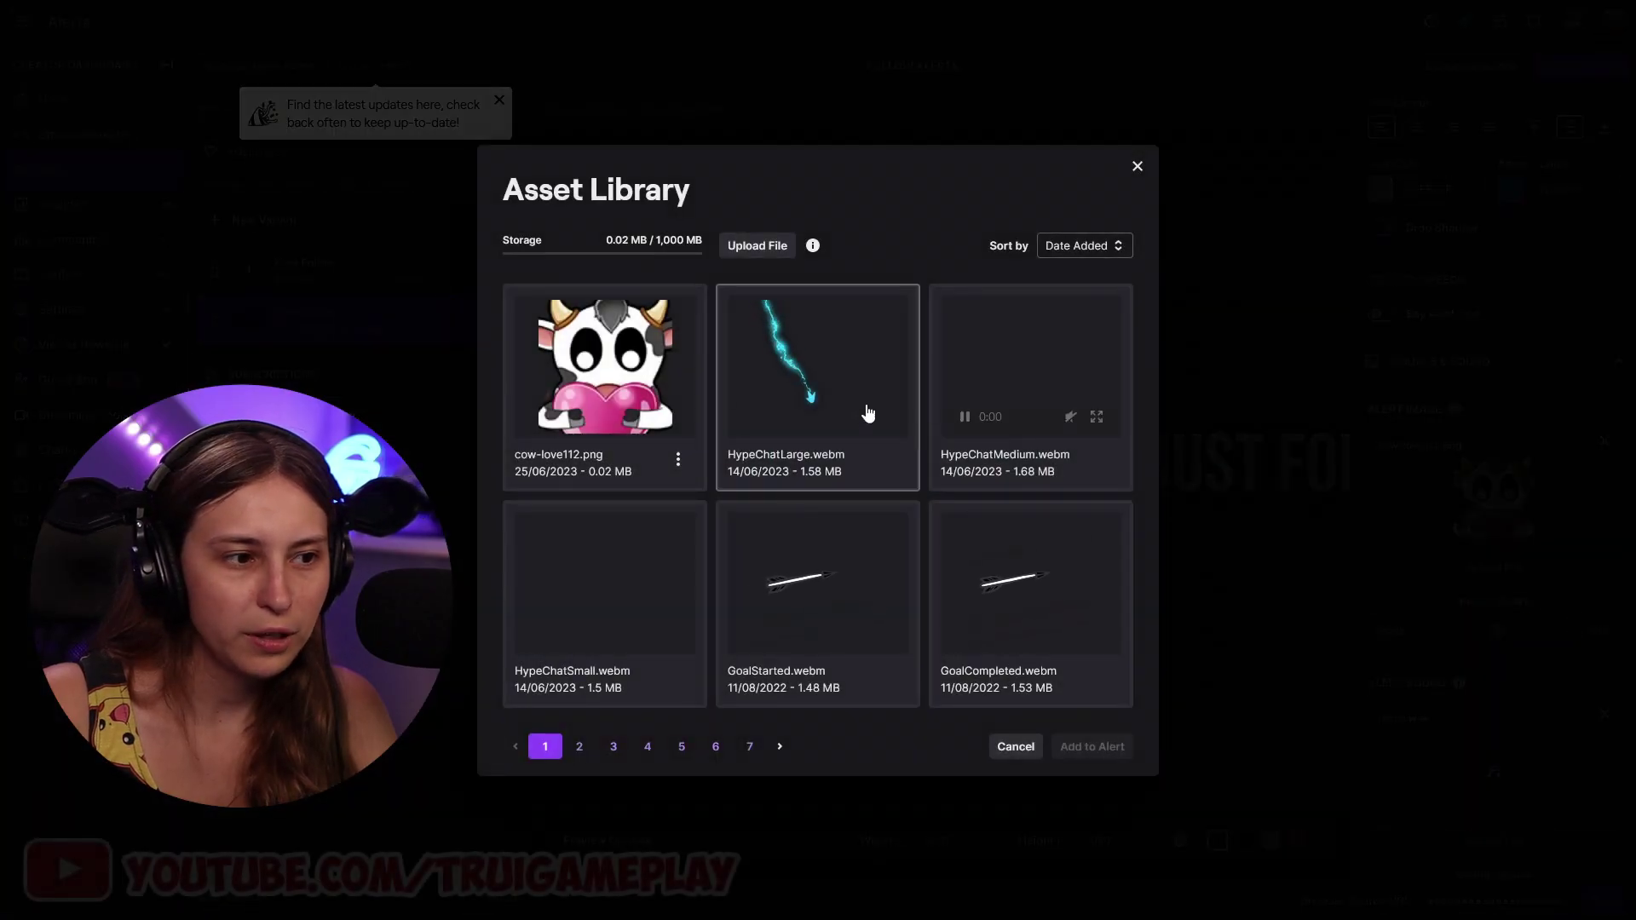
pyautogui.click(1138, 166)
# - Upload follower.mp3 as the alert sound and set its volume to 63%
pyautogui.scroll(-4, 1490, 562)
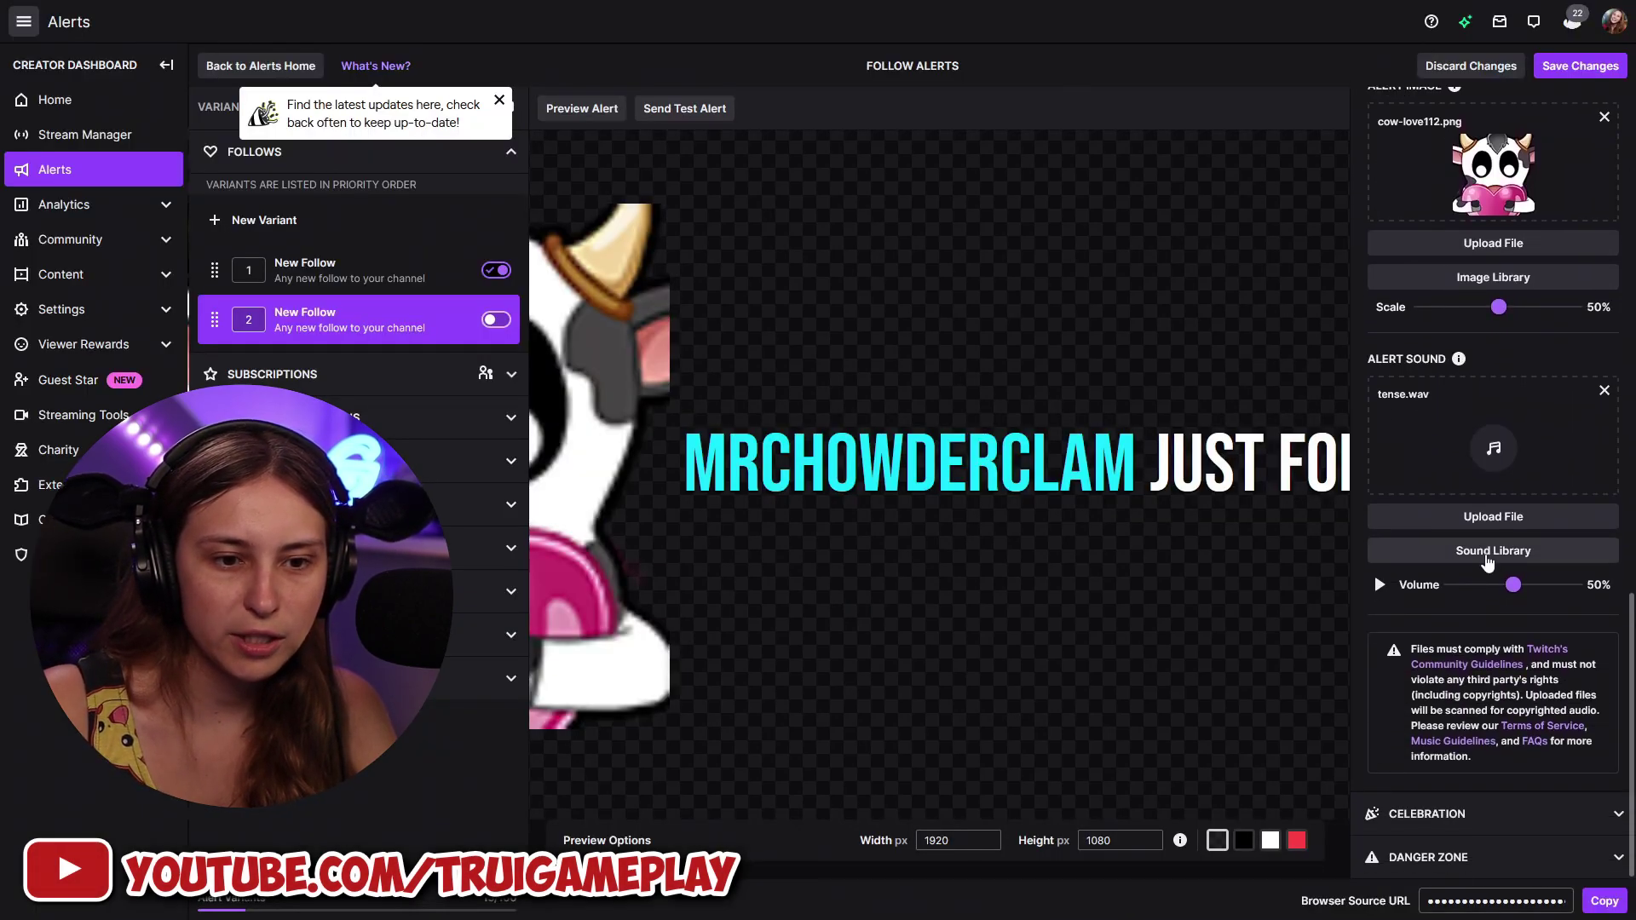
pyautogui.click(1514, 528)
pyautogui.doubleClick(594, 330)
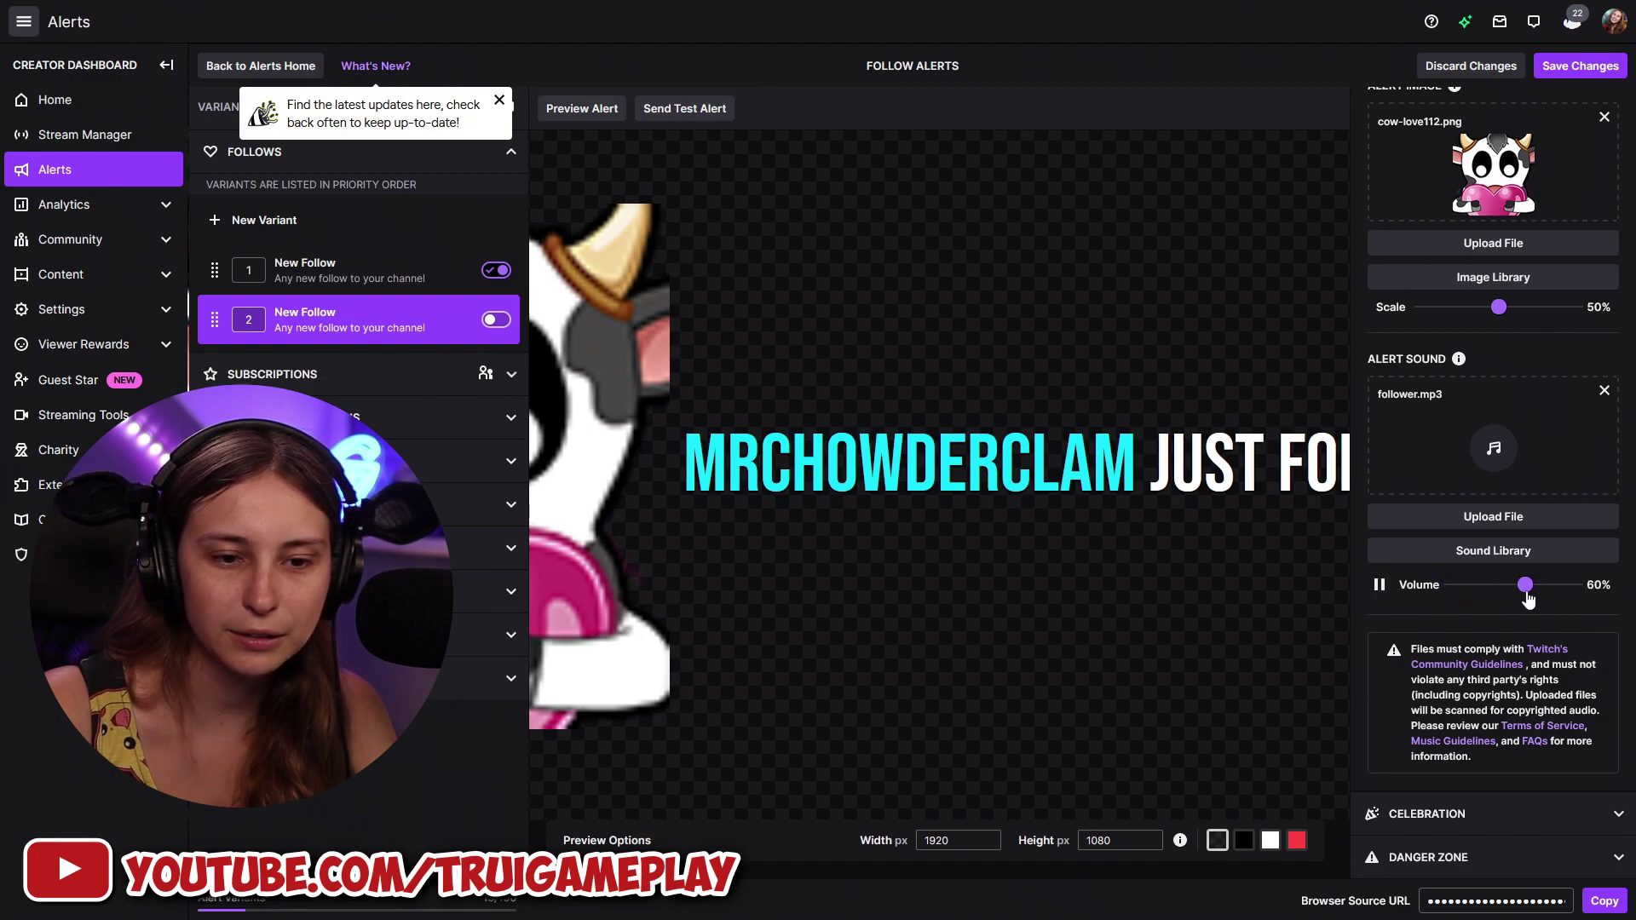
pyautogui.moveTo(1419, 588); pyautogui.dragTo(1534, 665)
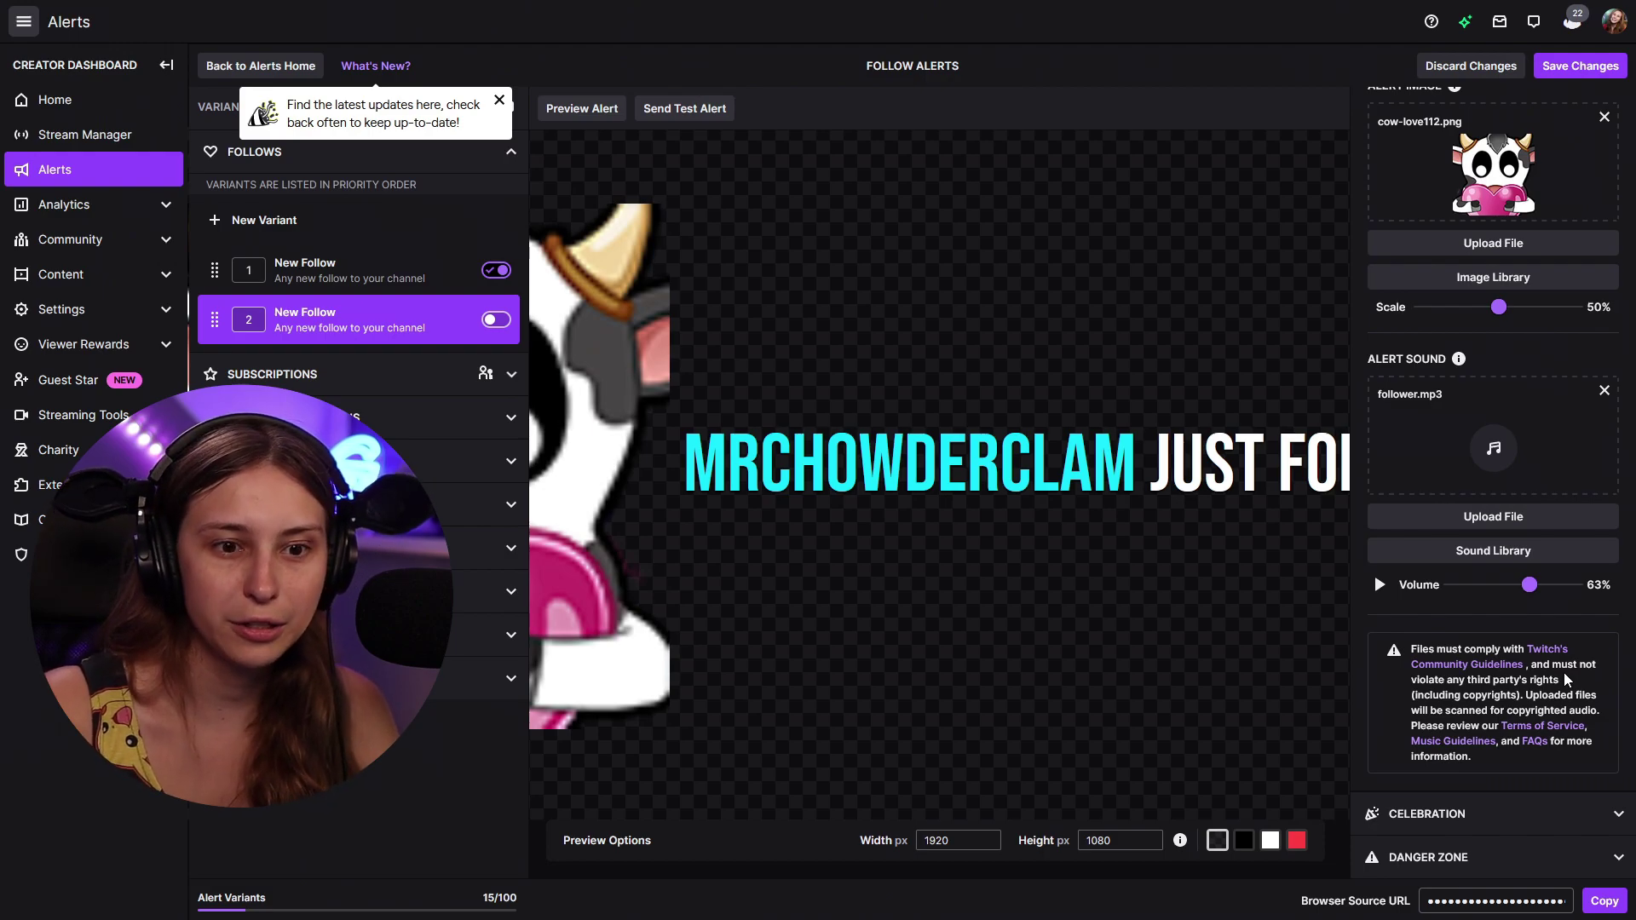
# - Enable Fireworks celebrations at Light intensity playing Everywhere, and collapse Danger Zone
pyautogui.click(1510, 815)
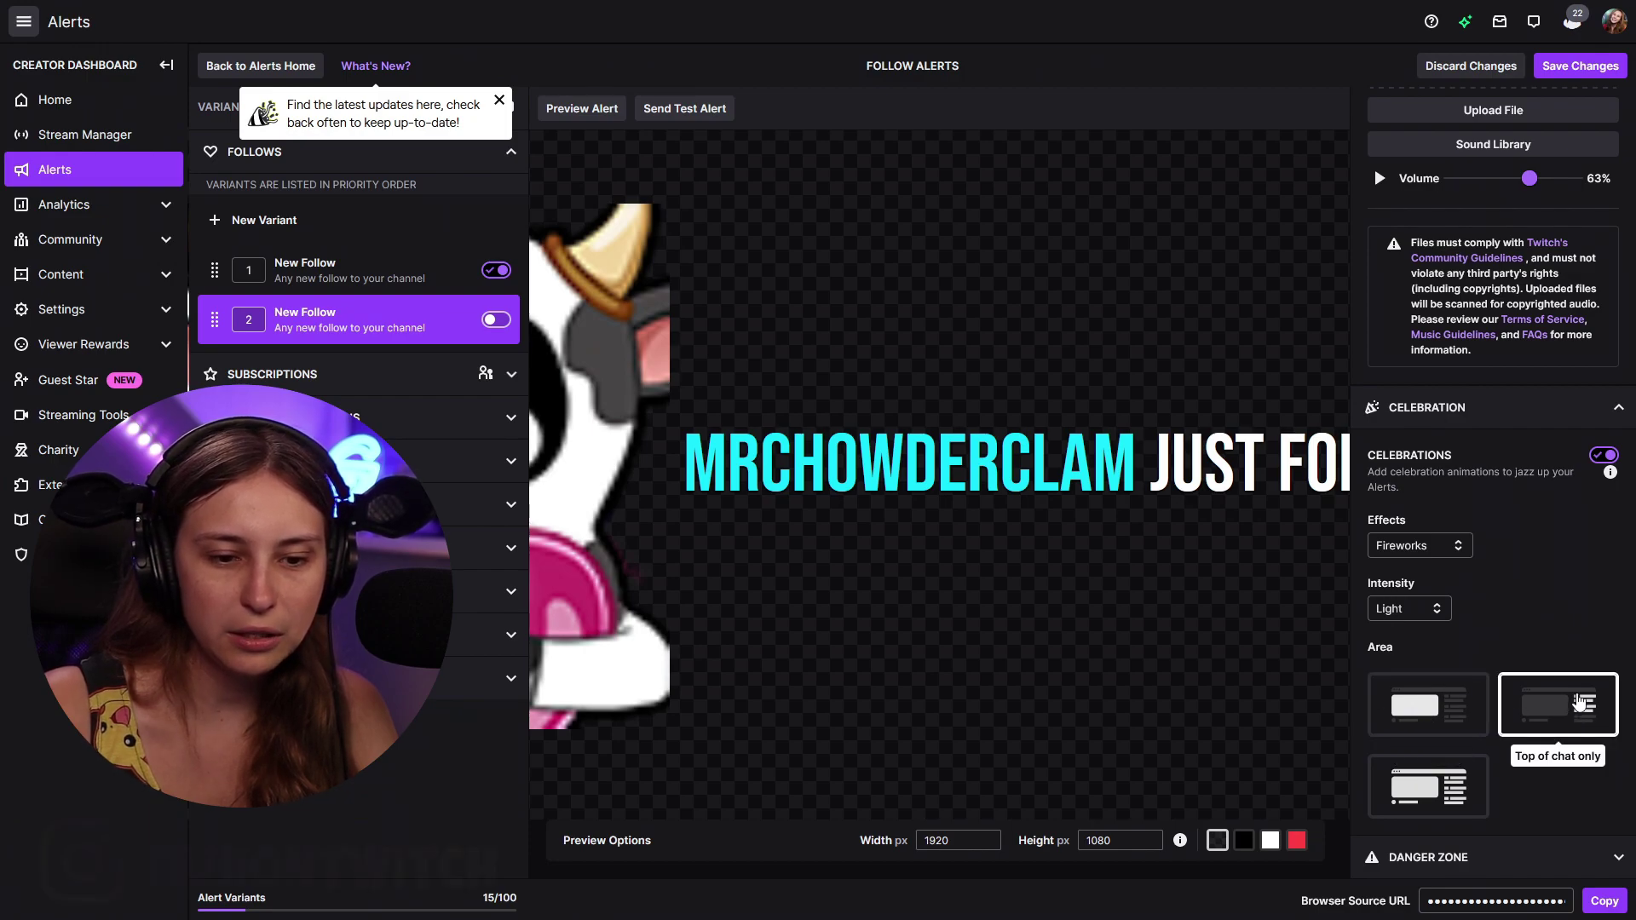
pyautogui.click(1435, 760)
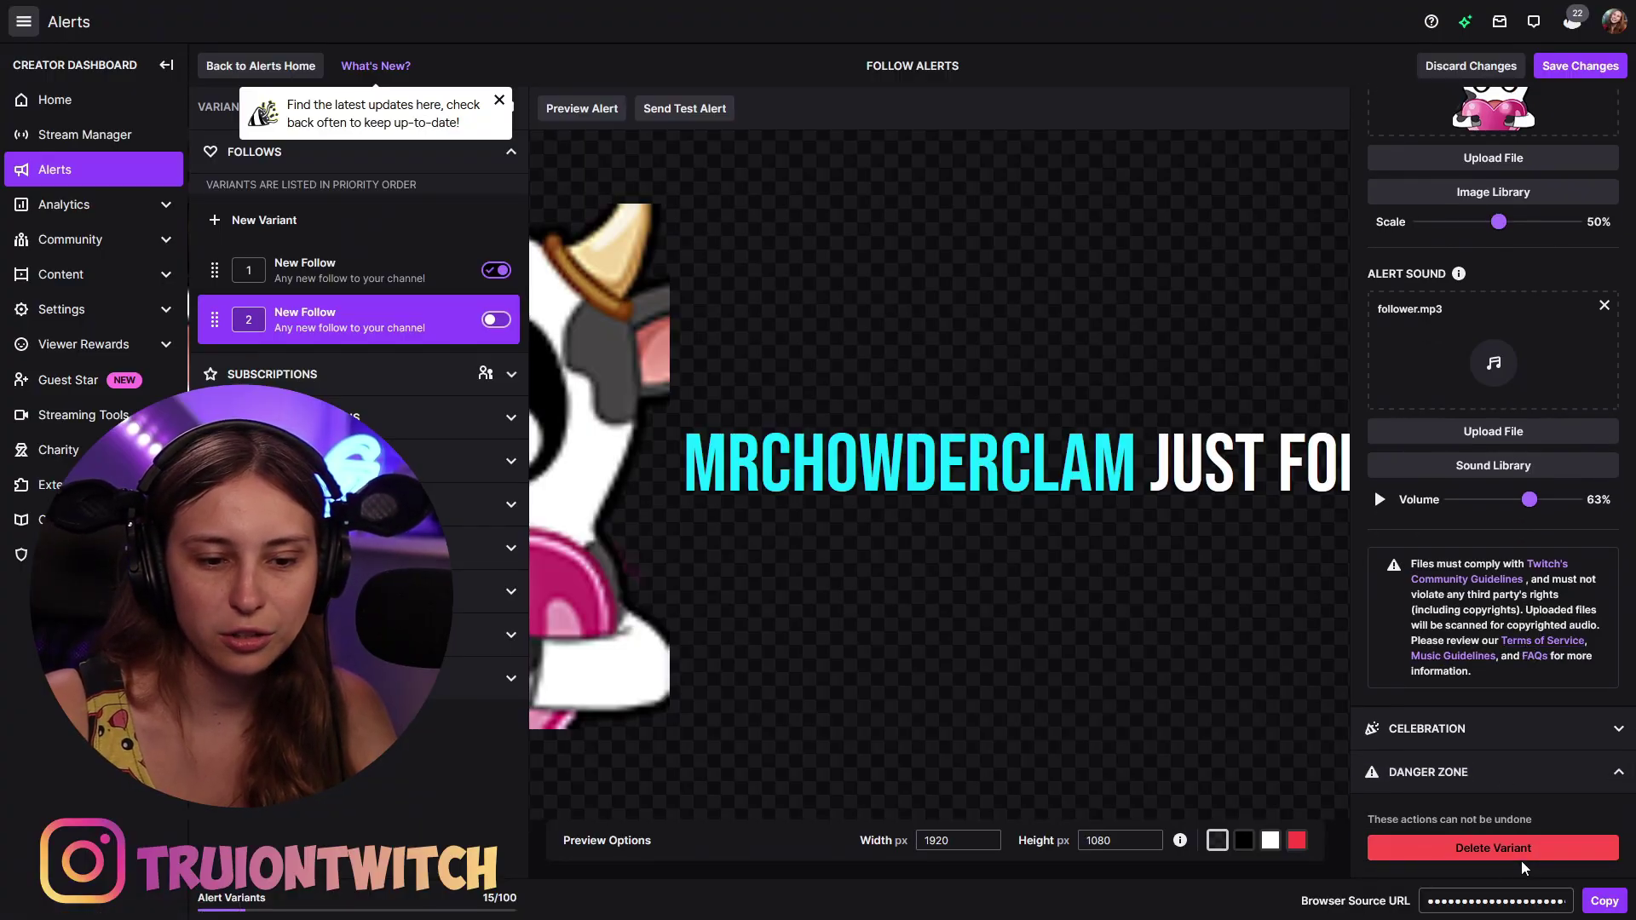
pyautogui.click(1539, 782)
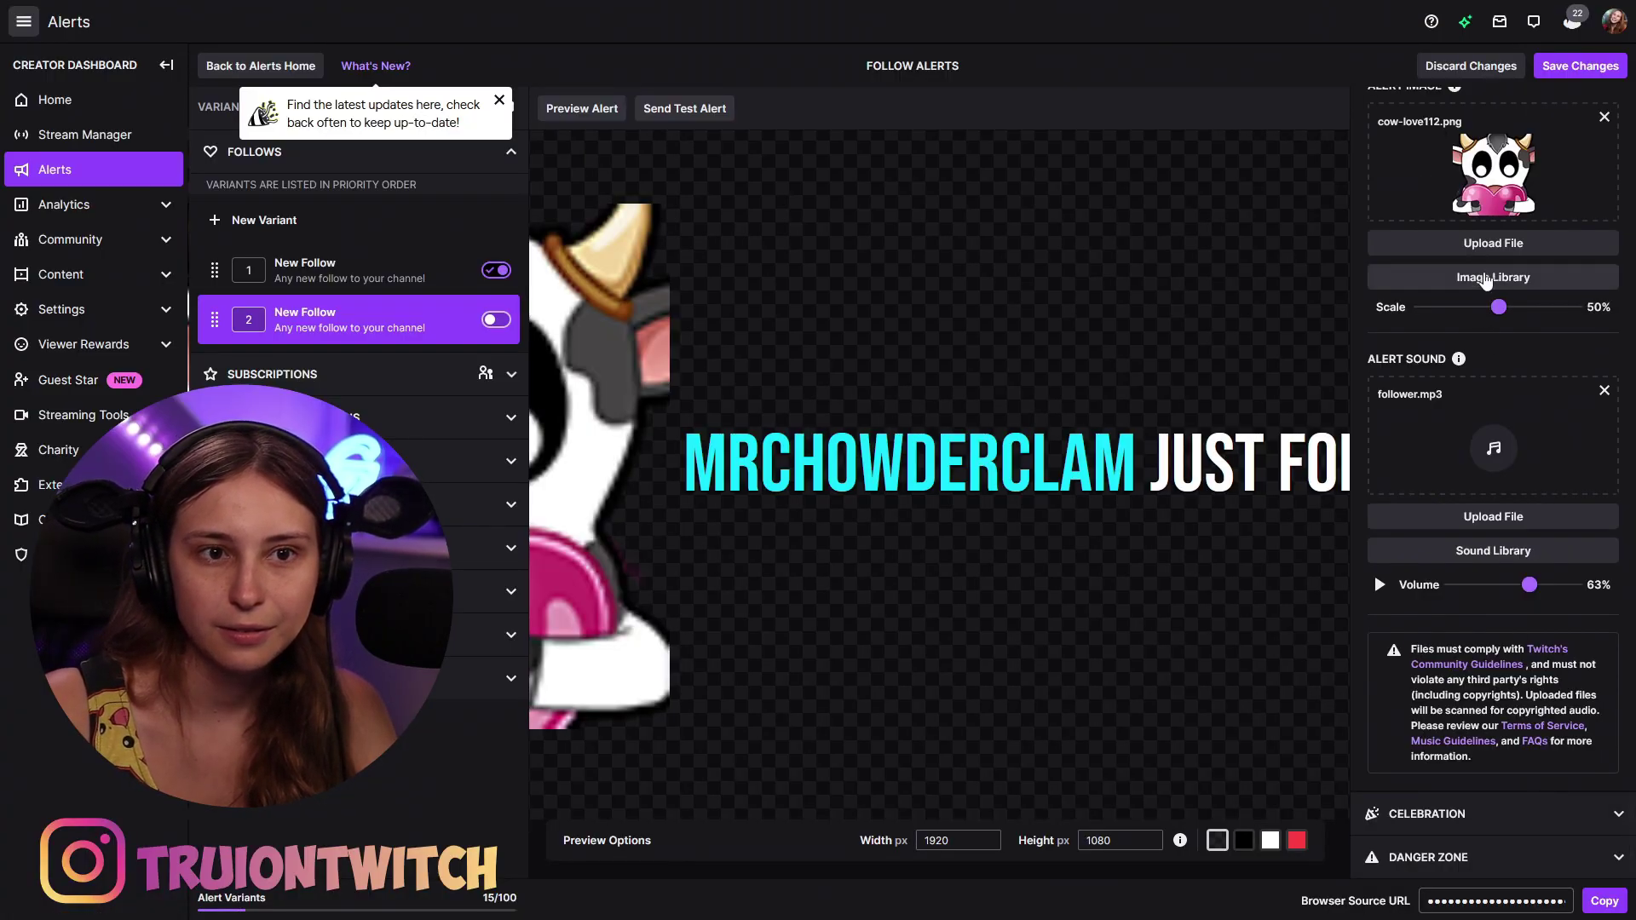
pyautogui.scroll(8, 1489, 407)
# - Collapse the Text & Speech and Visuals & Sound panels and save the follow variant
pyautogui.click(1500, 271)
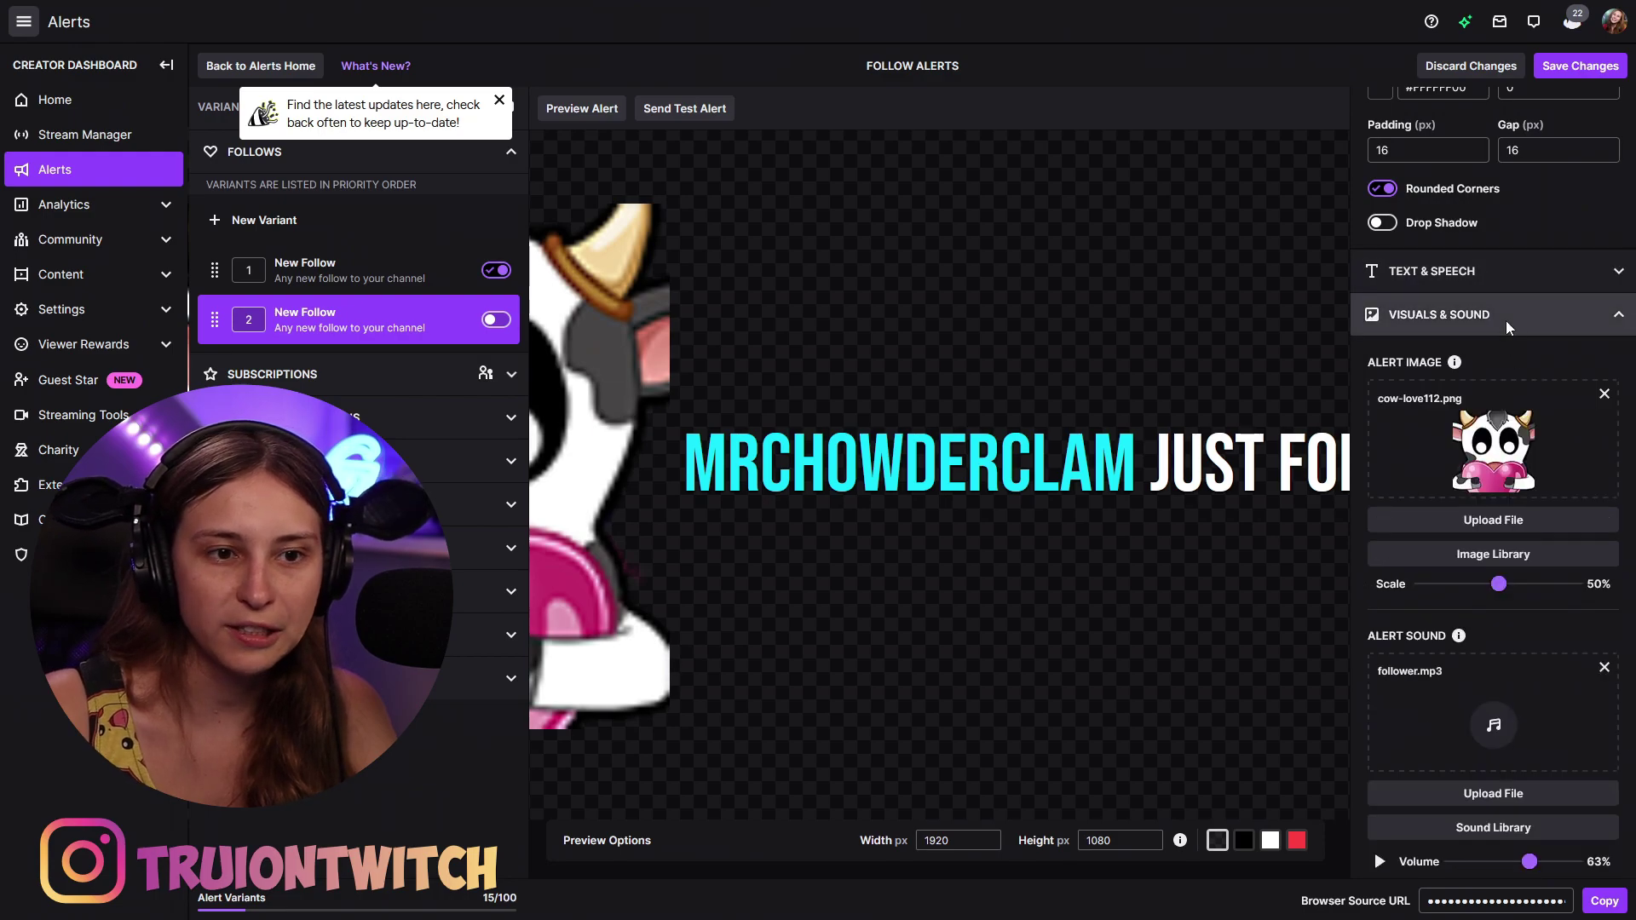
pyautogui.click(1507, 327)
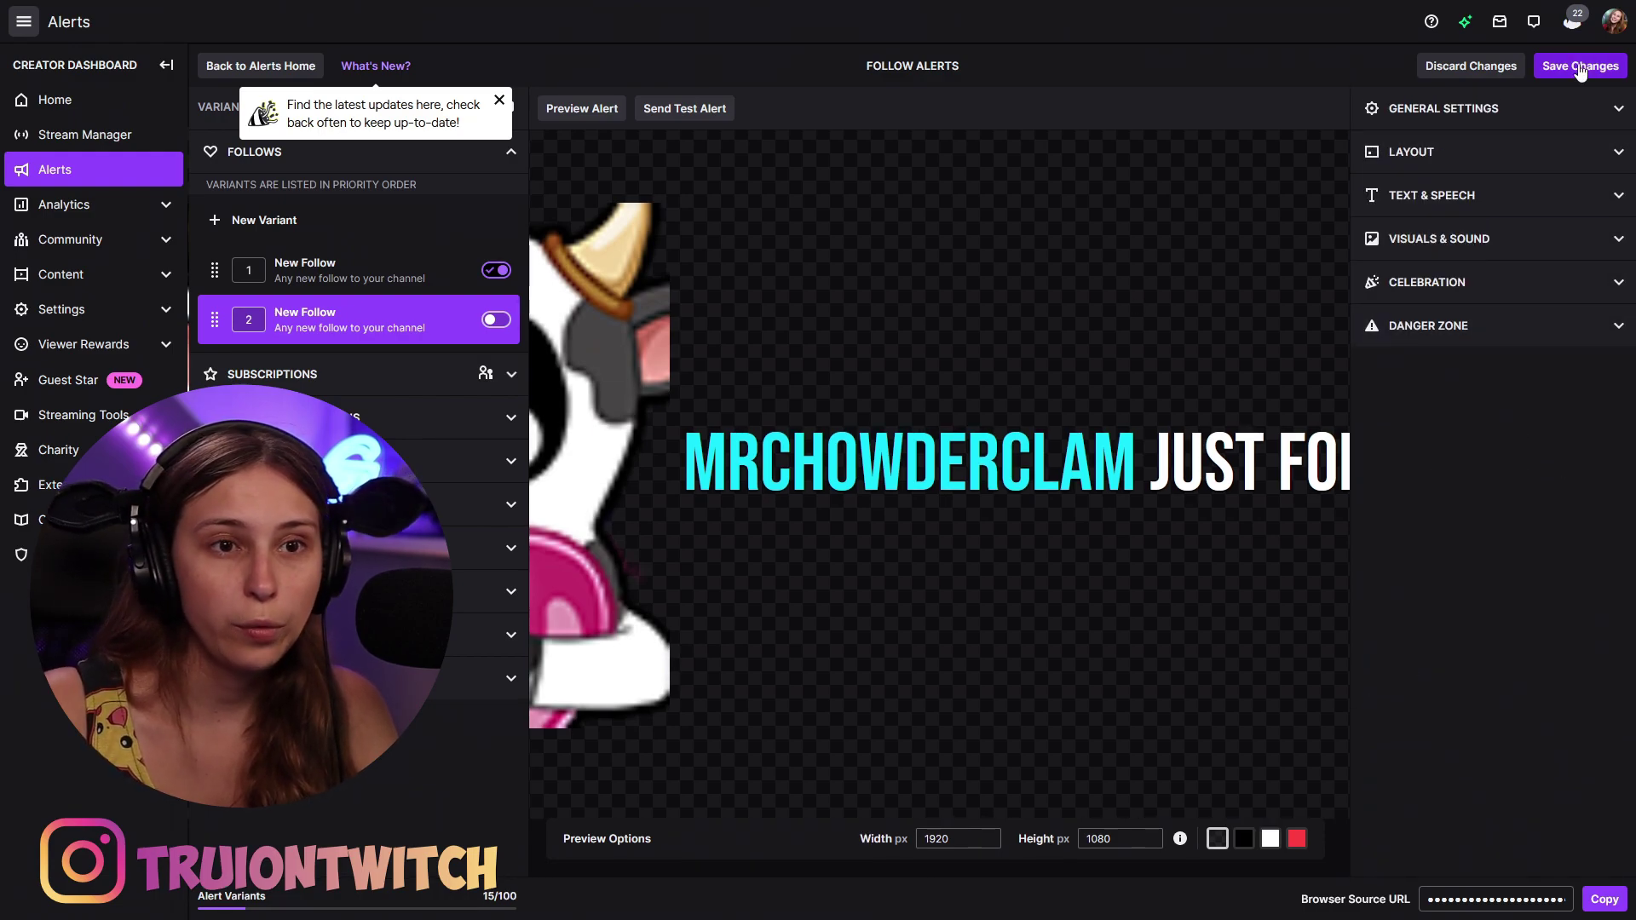
pyautogui.click(1580, 68)
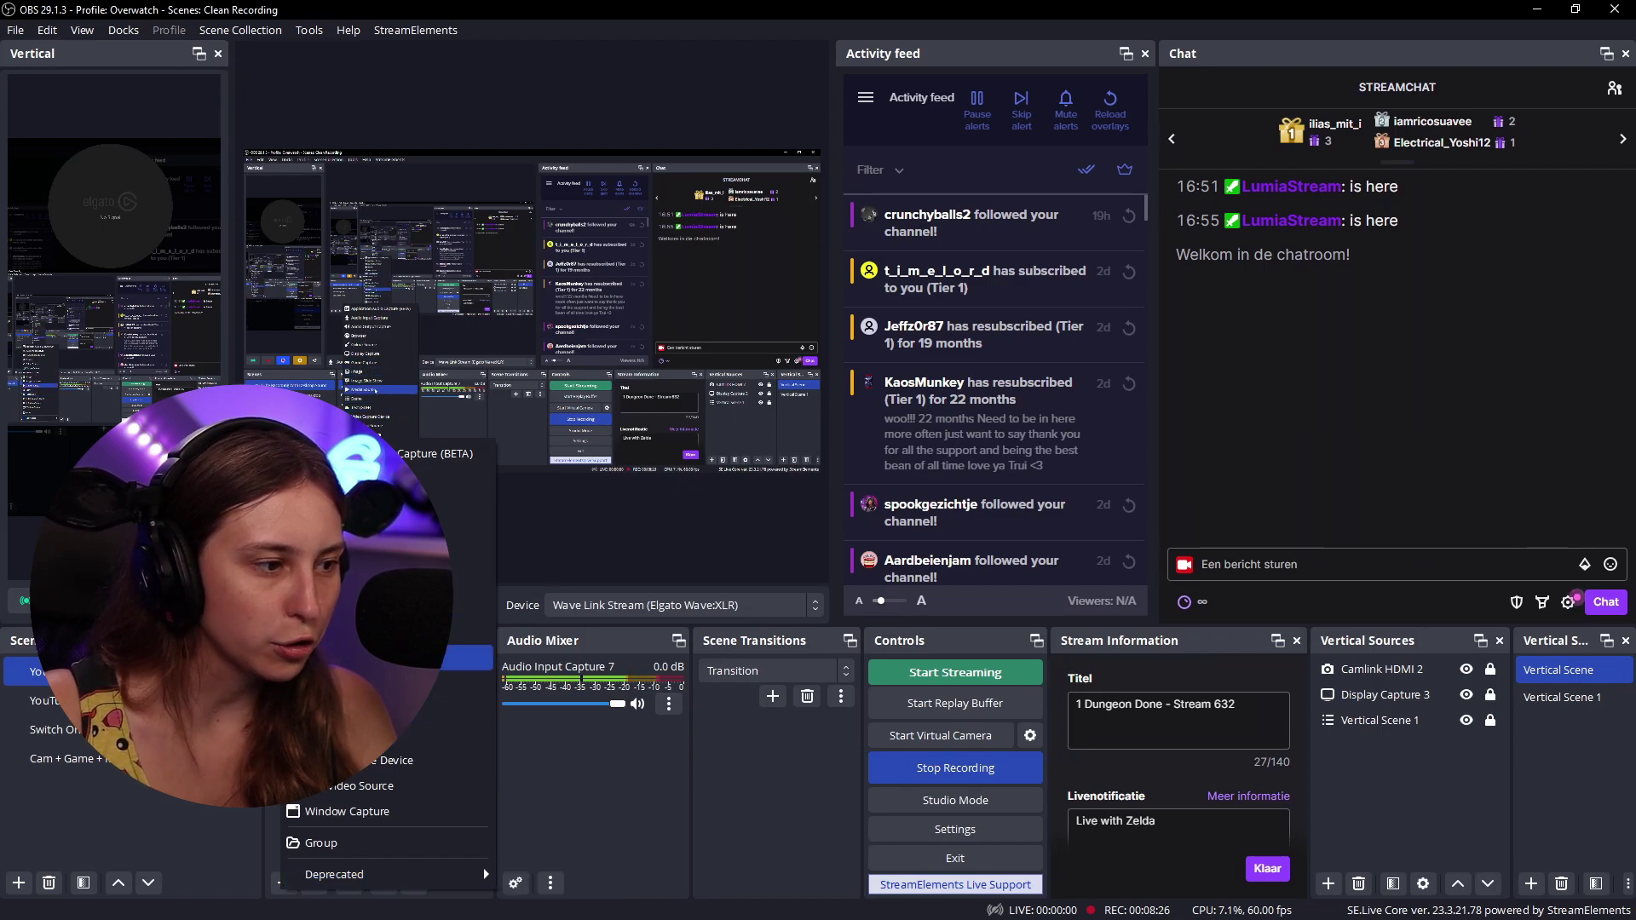
# - Add a new browser source and confirm its name
pyautogui.click(426, 530)
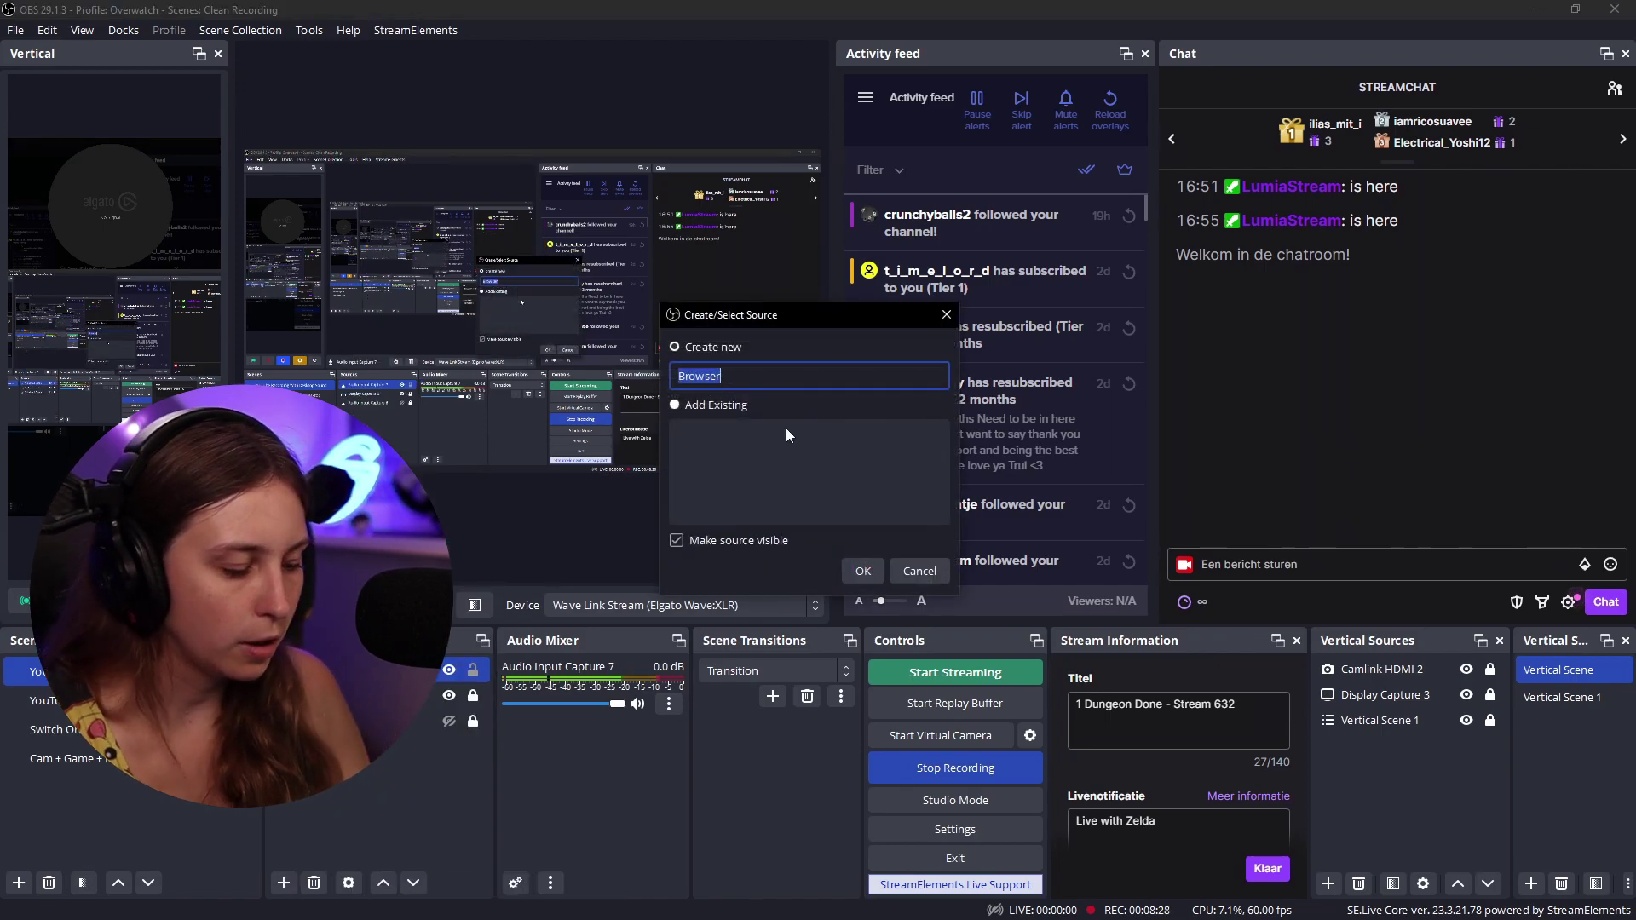
pyautogui.write('Alert')
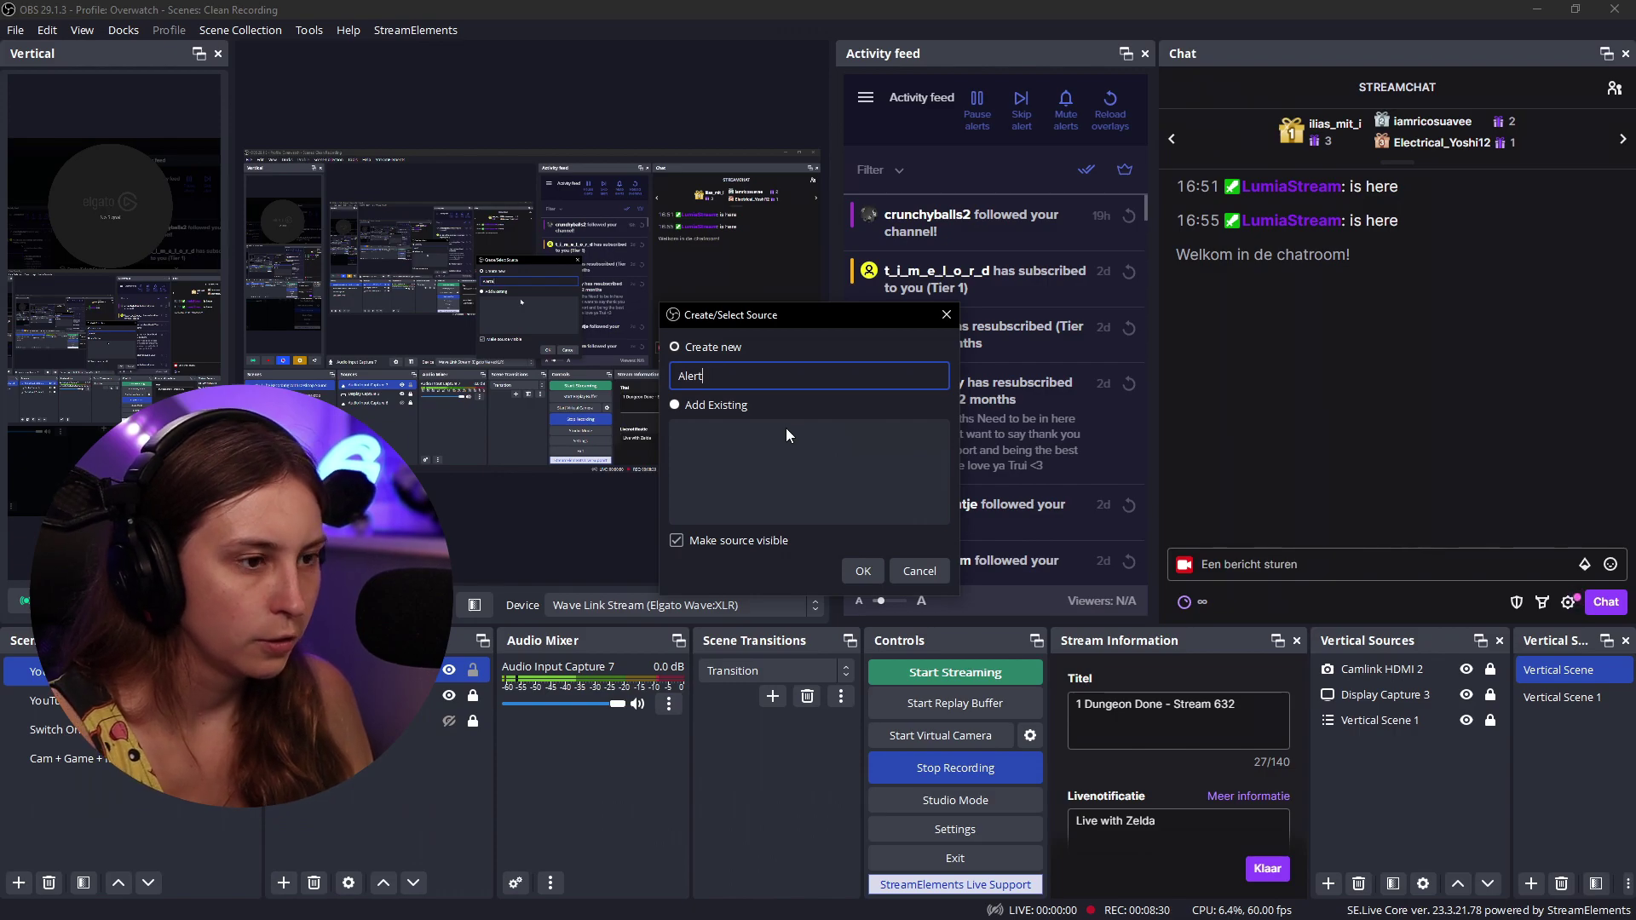
pyautogui.write('Box')
pyautogui.press('Return')
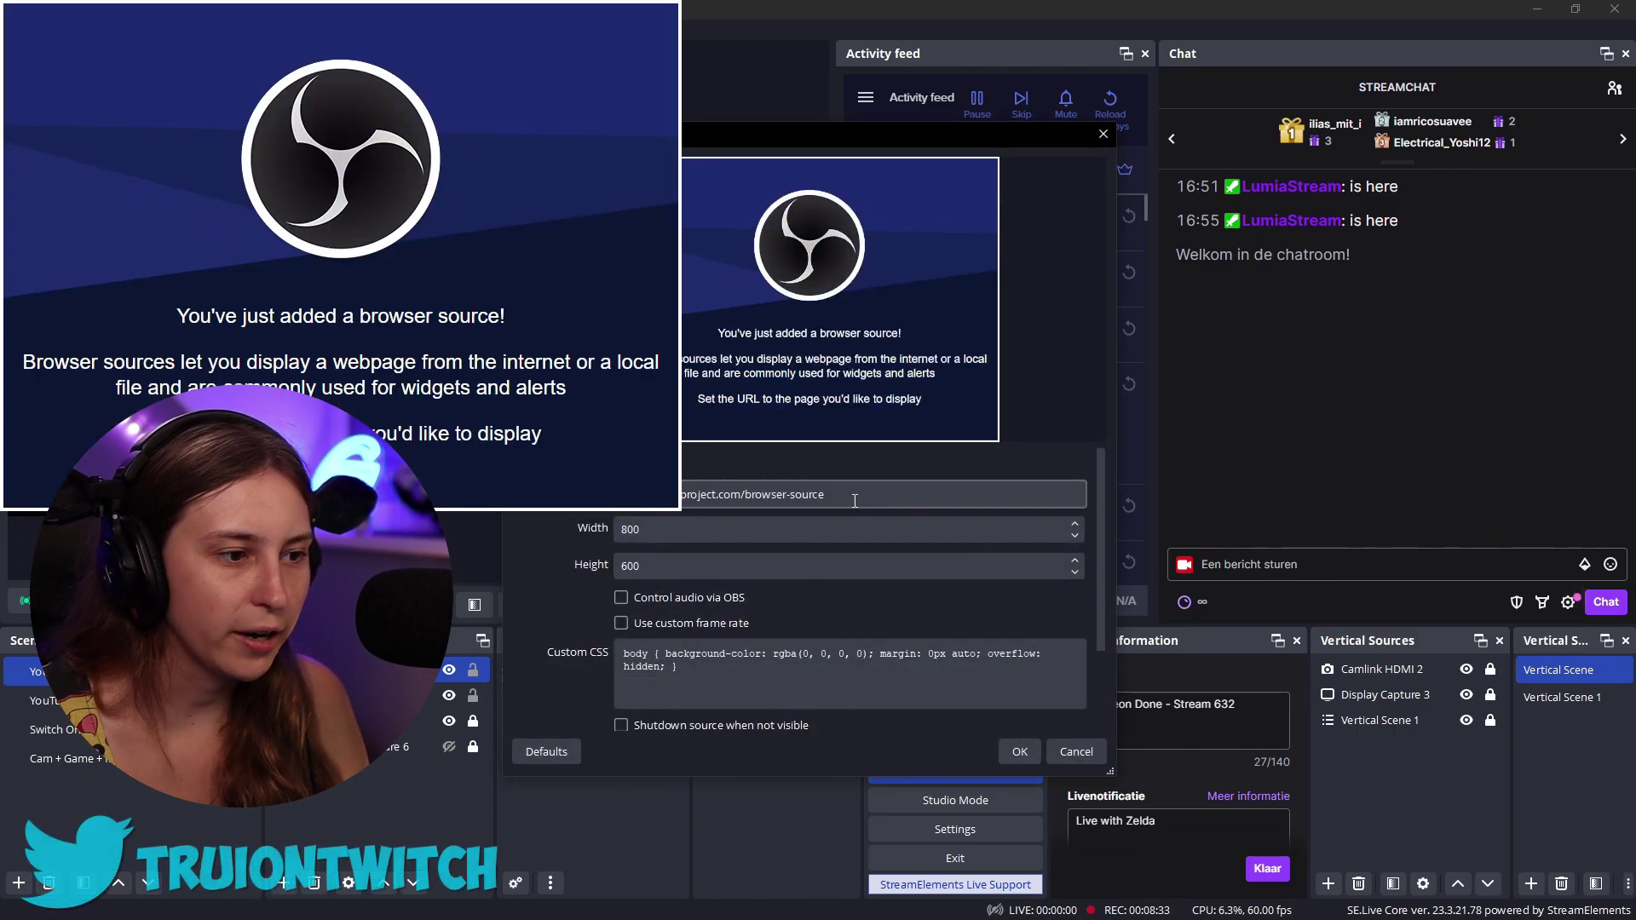
# - Set the browser source to 1920×1080, let OBS control its audio, and clear the custom CSS
pyautogui.moveTo(859, 127); pyautogui.dragTo(1178, 133)
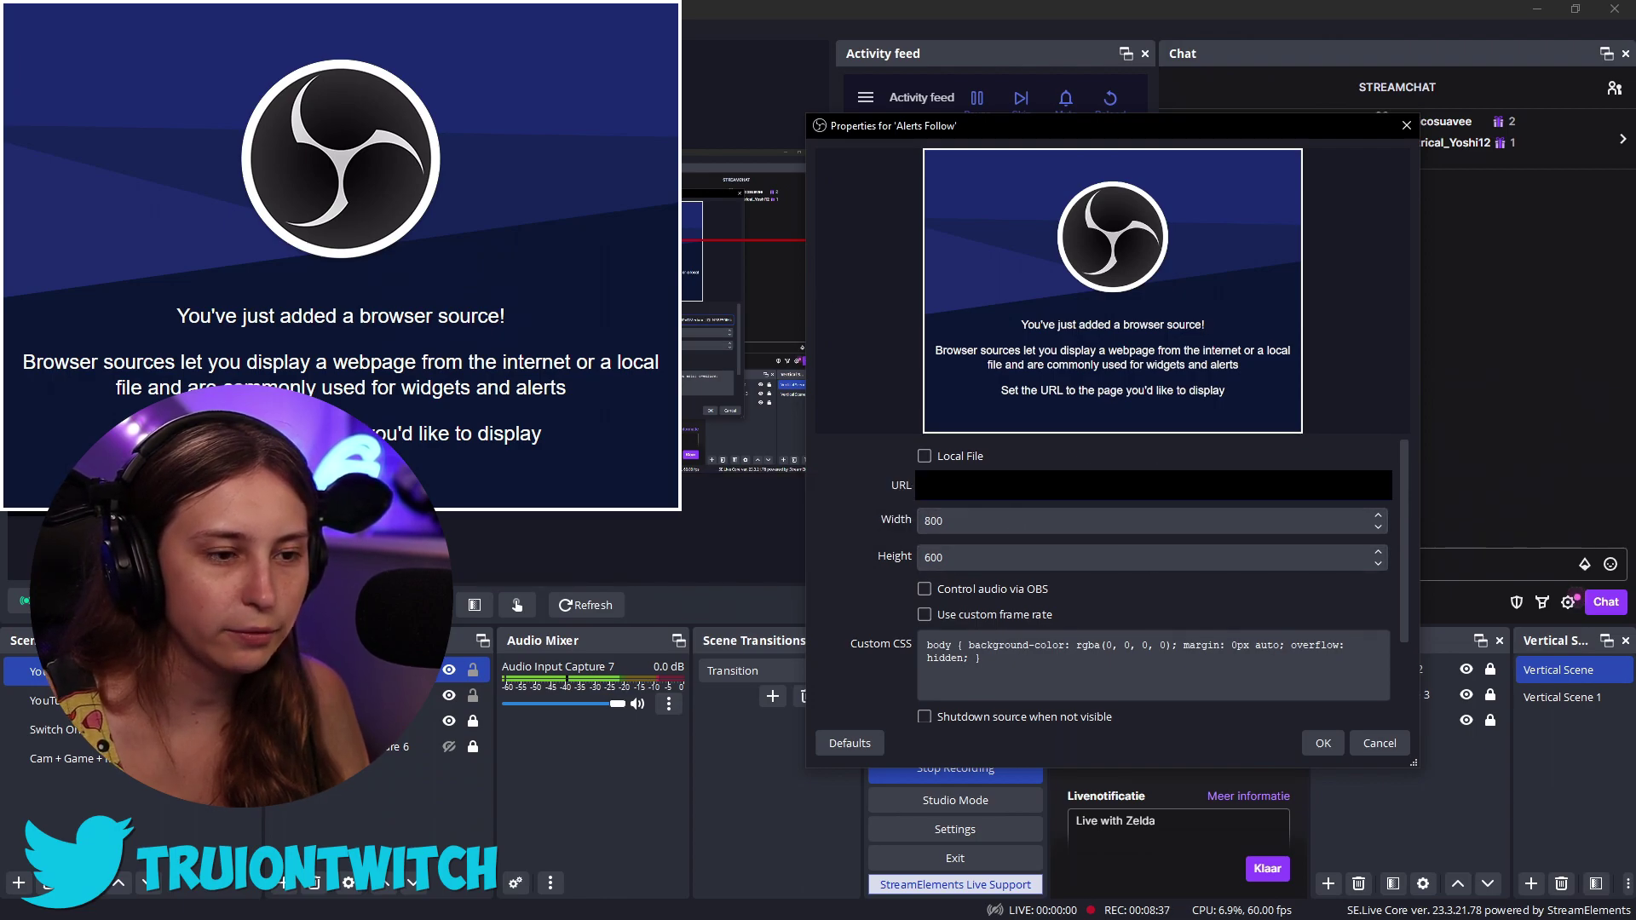
pyautogui.doubleClick(933, 521)
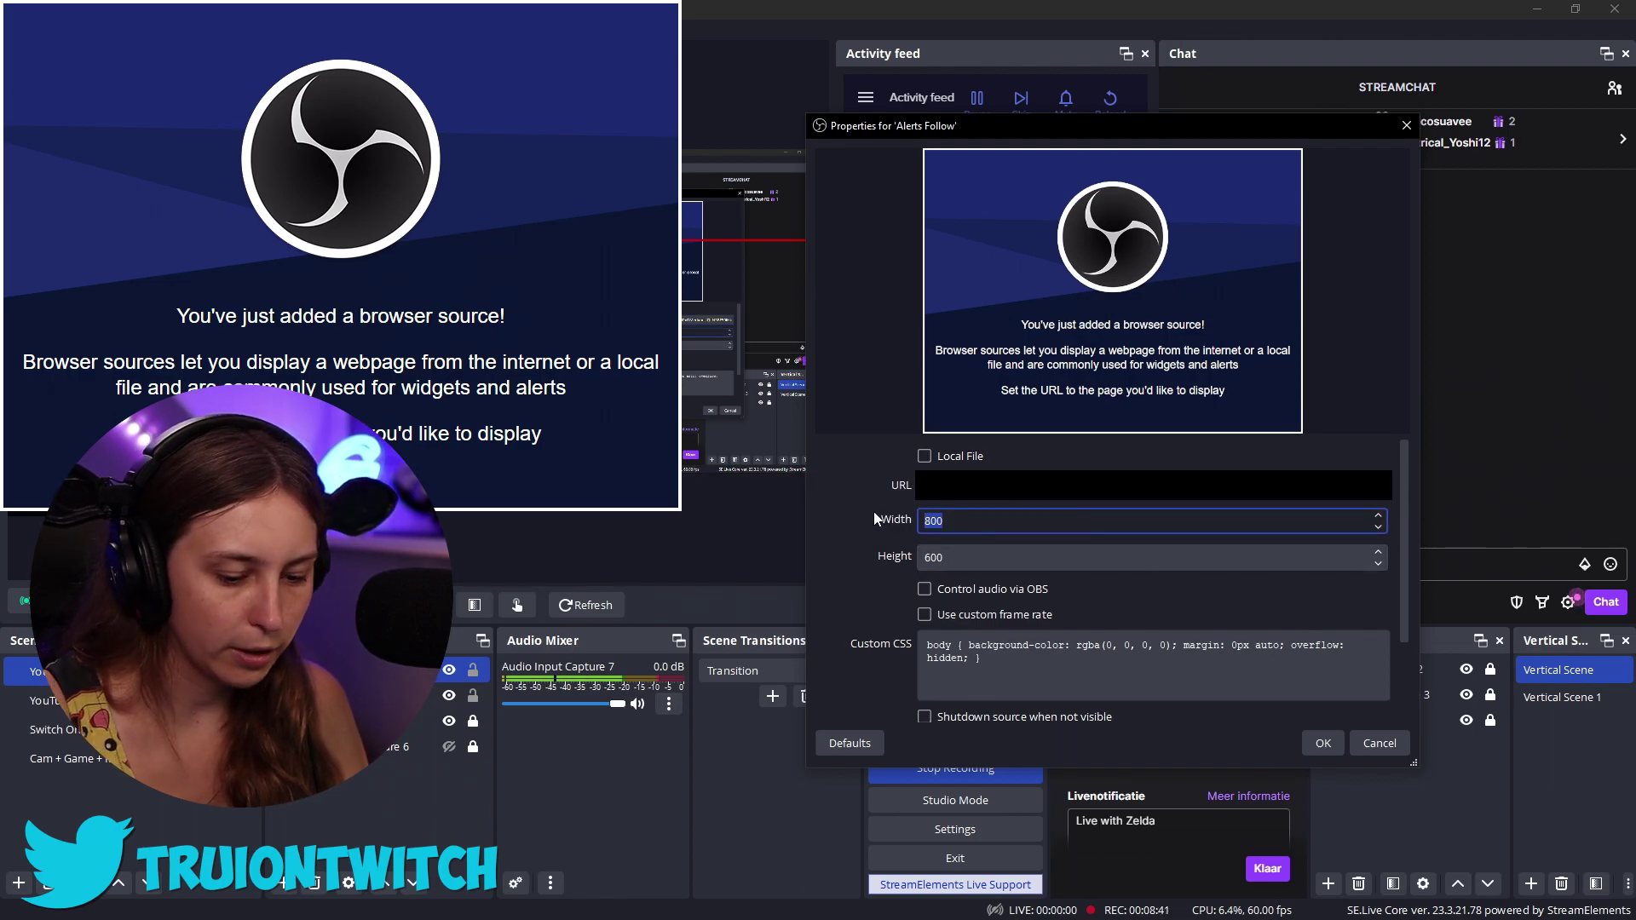
pyautogui.write('1920')
pyautogui.press('Tab')
pyautogui.write('1080')
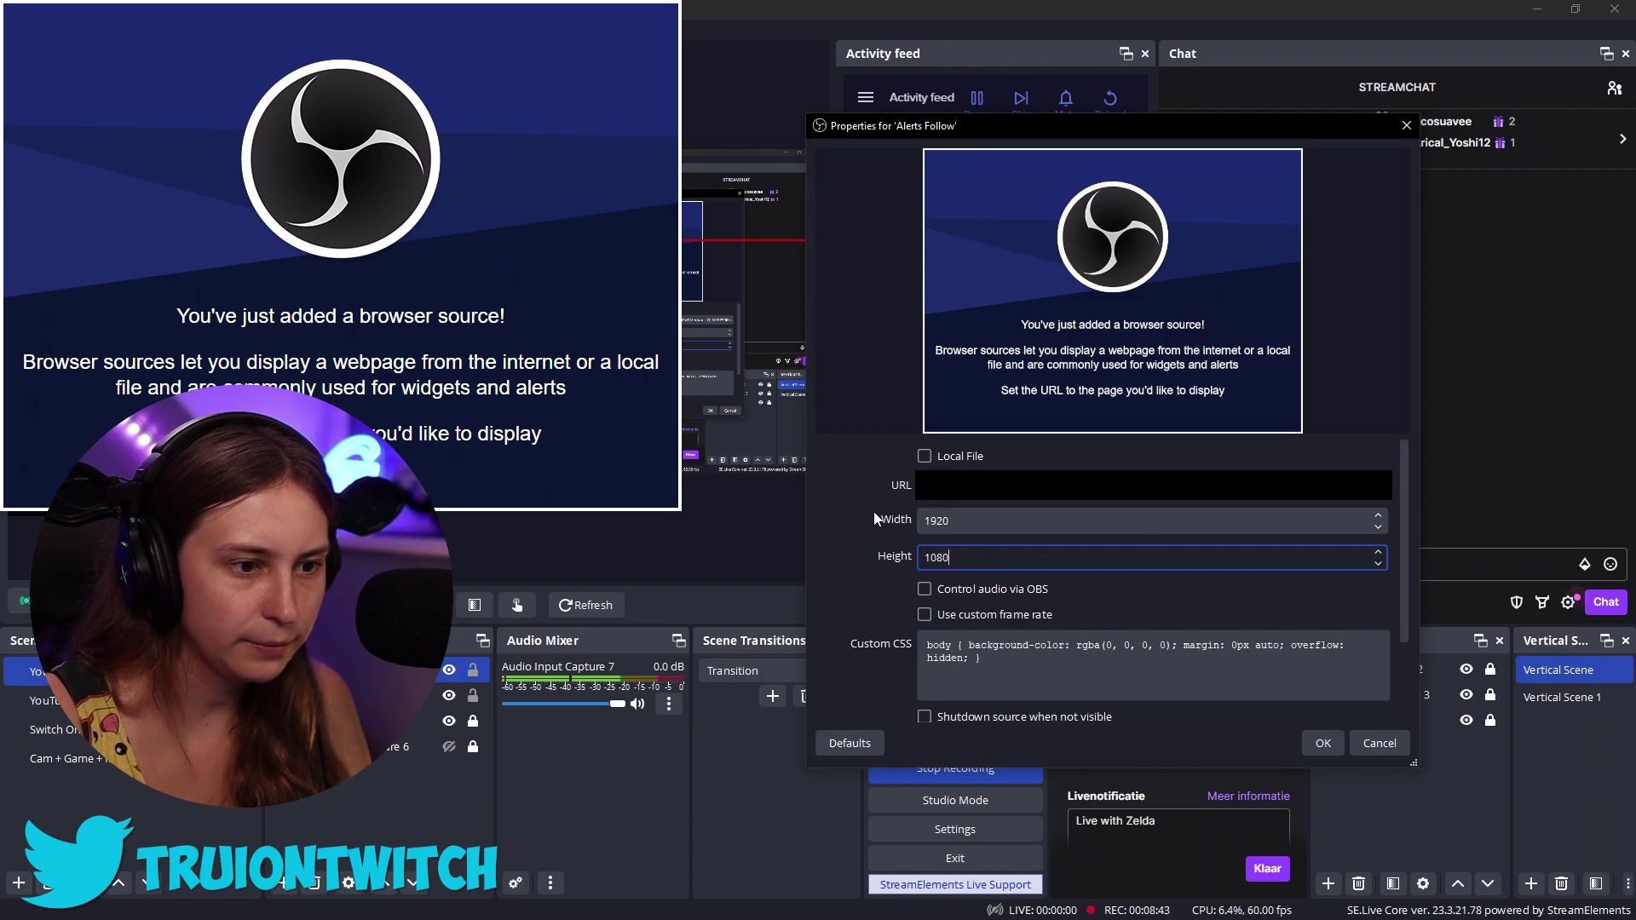
pyautogui.click(1004, 590)
pyautogui.tripleClick(1014, 653)
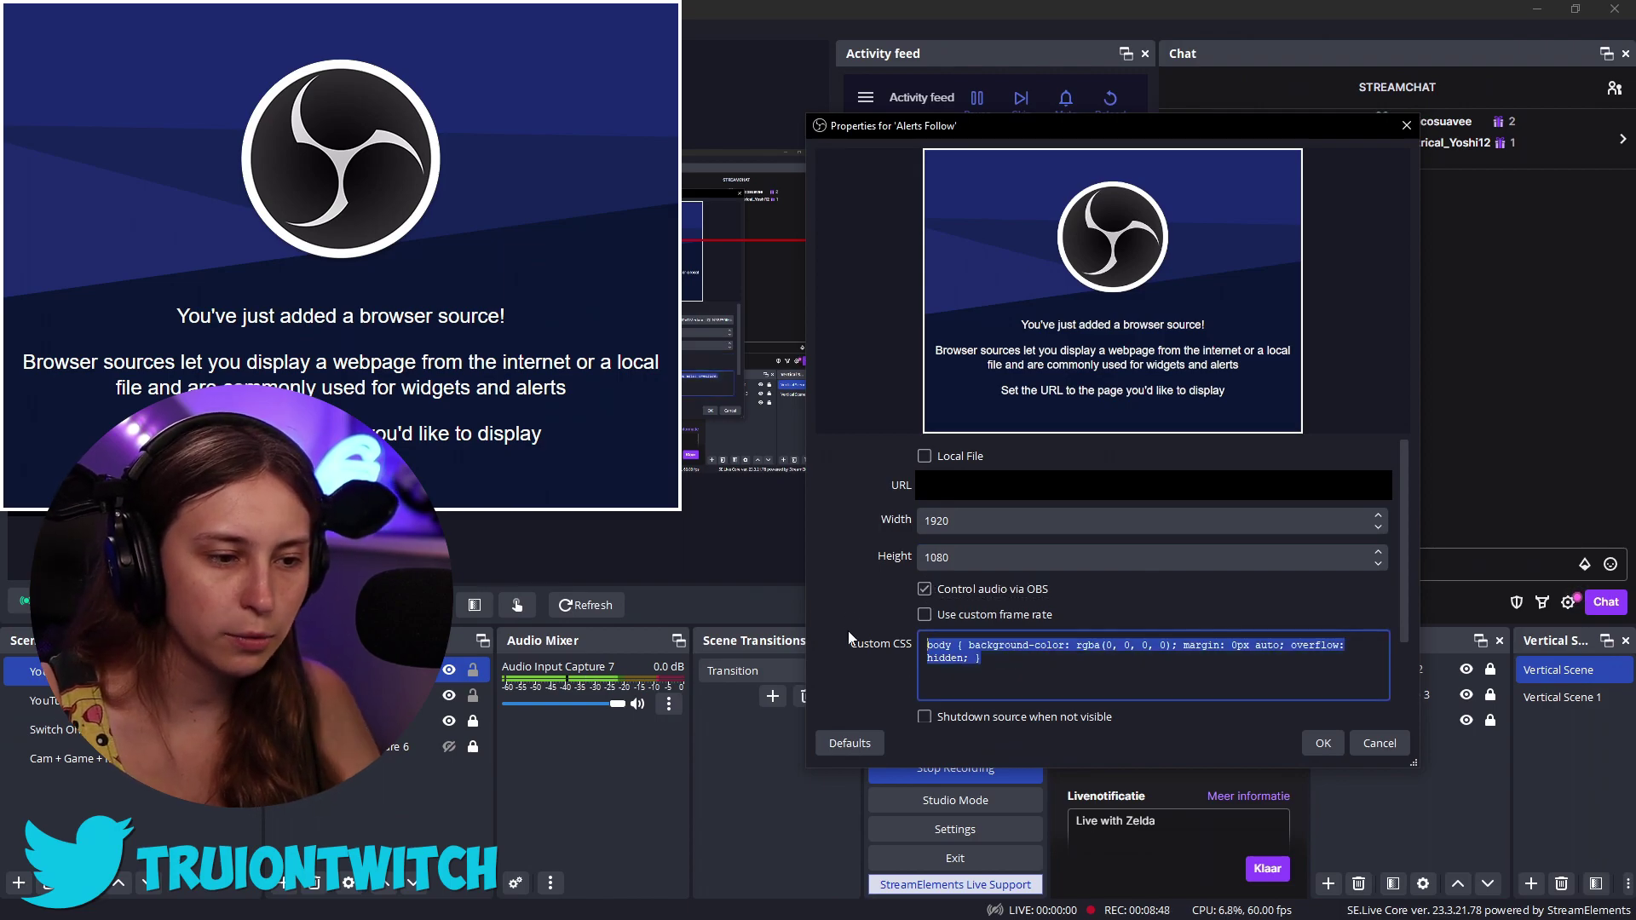
pyautogui.press('BackSpace')
pyautogui.click(1323, 744)
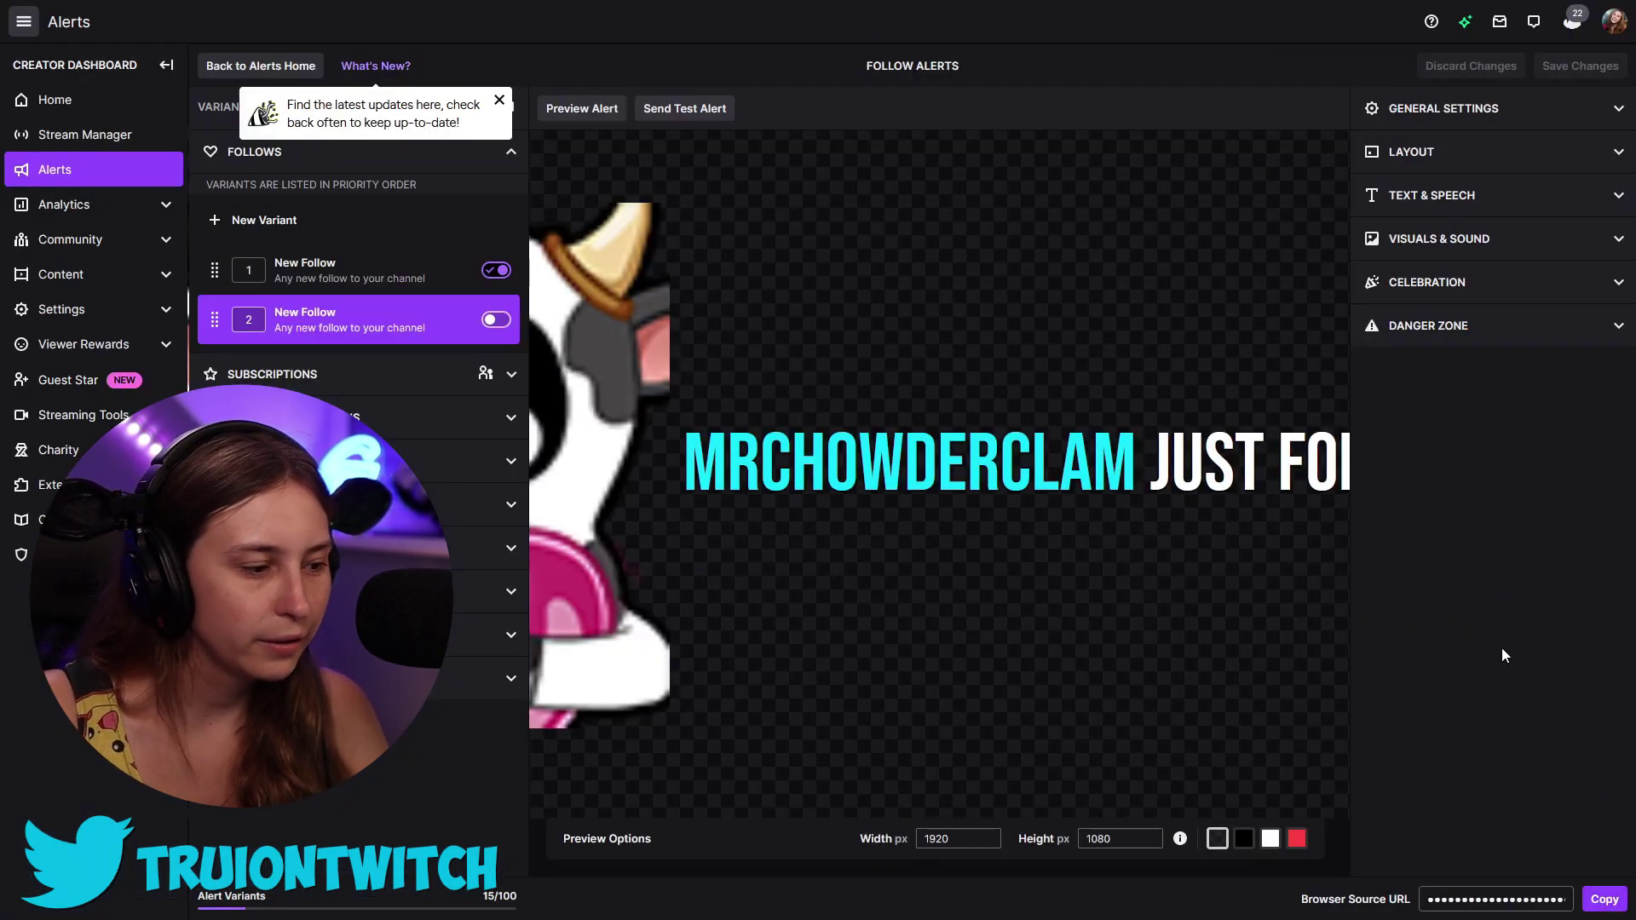
# - Send a test follow alert, then enable New Follow variant 2 and disable variant 1
pyautogui.click(499, 100)
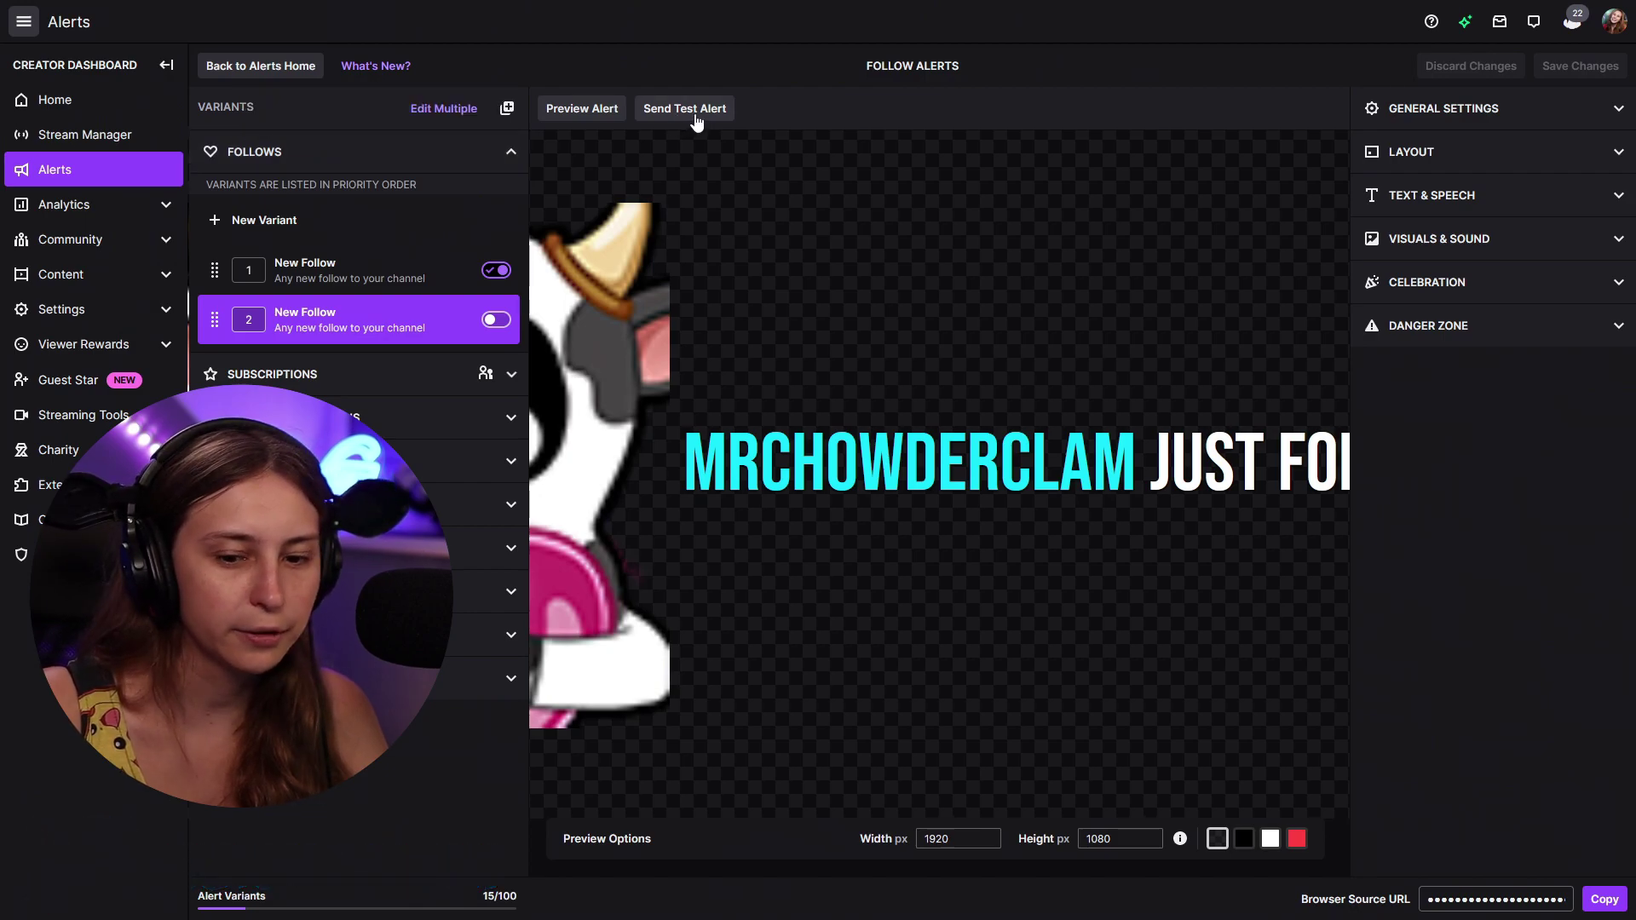
pyautogui.click(695, 118)
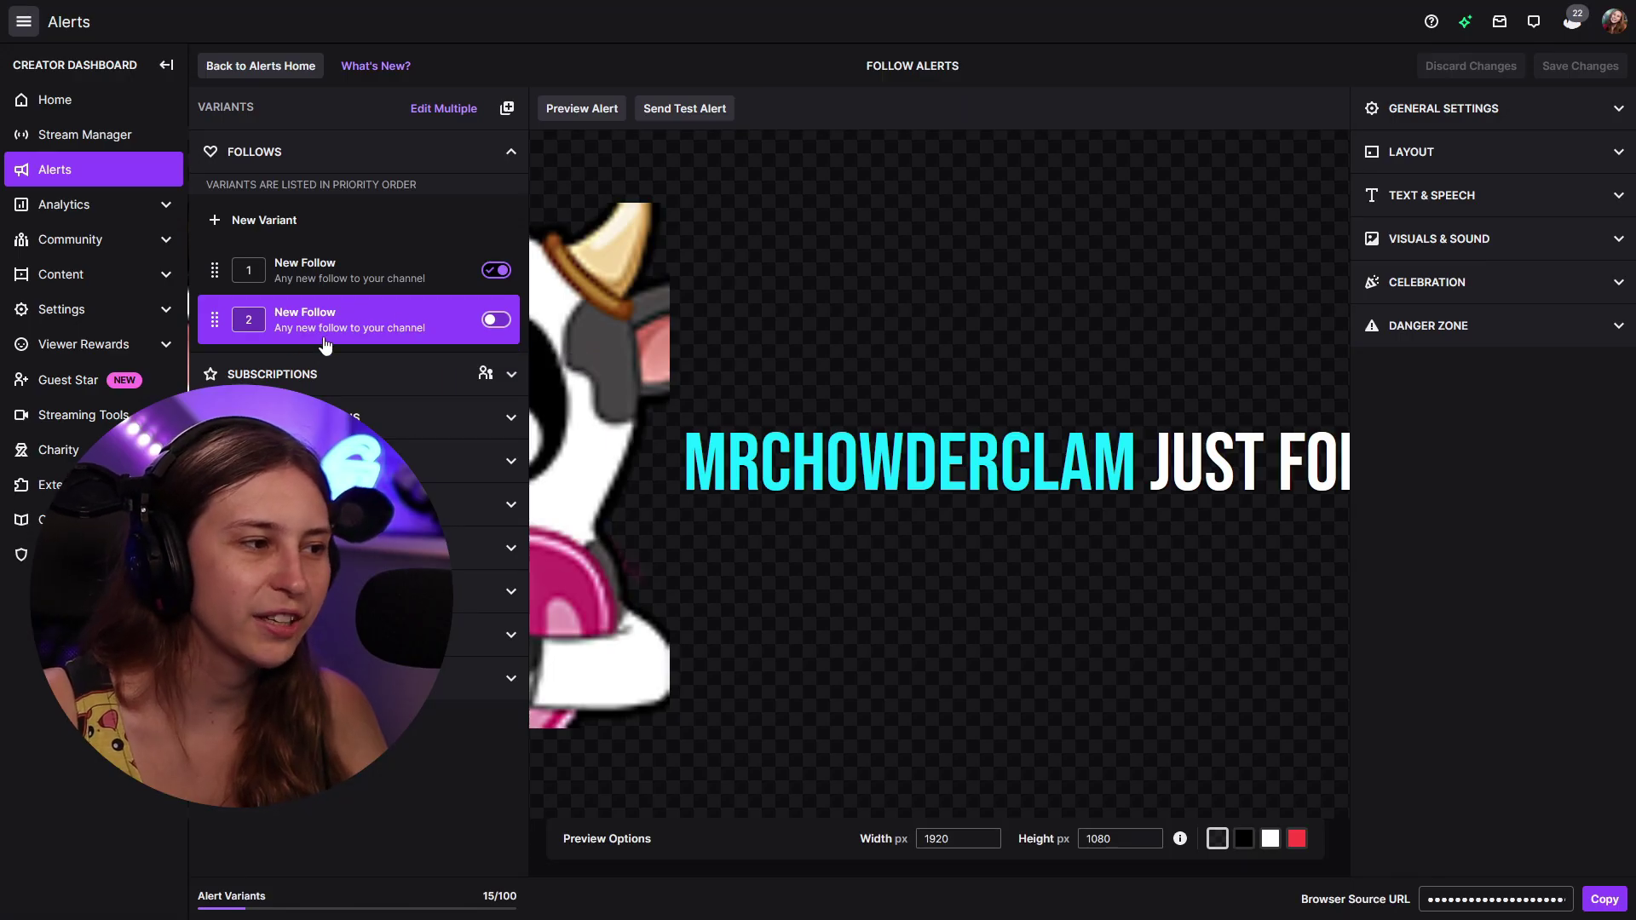
pyautogui.click(497, 320)
pyautogui.click(497, 271)
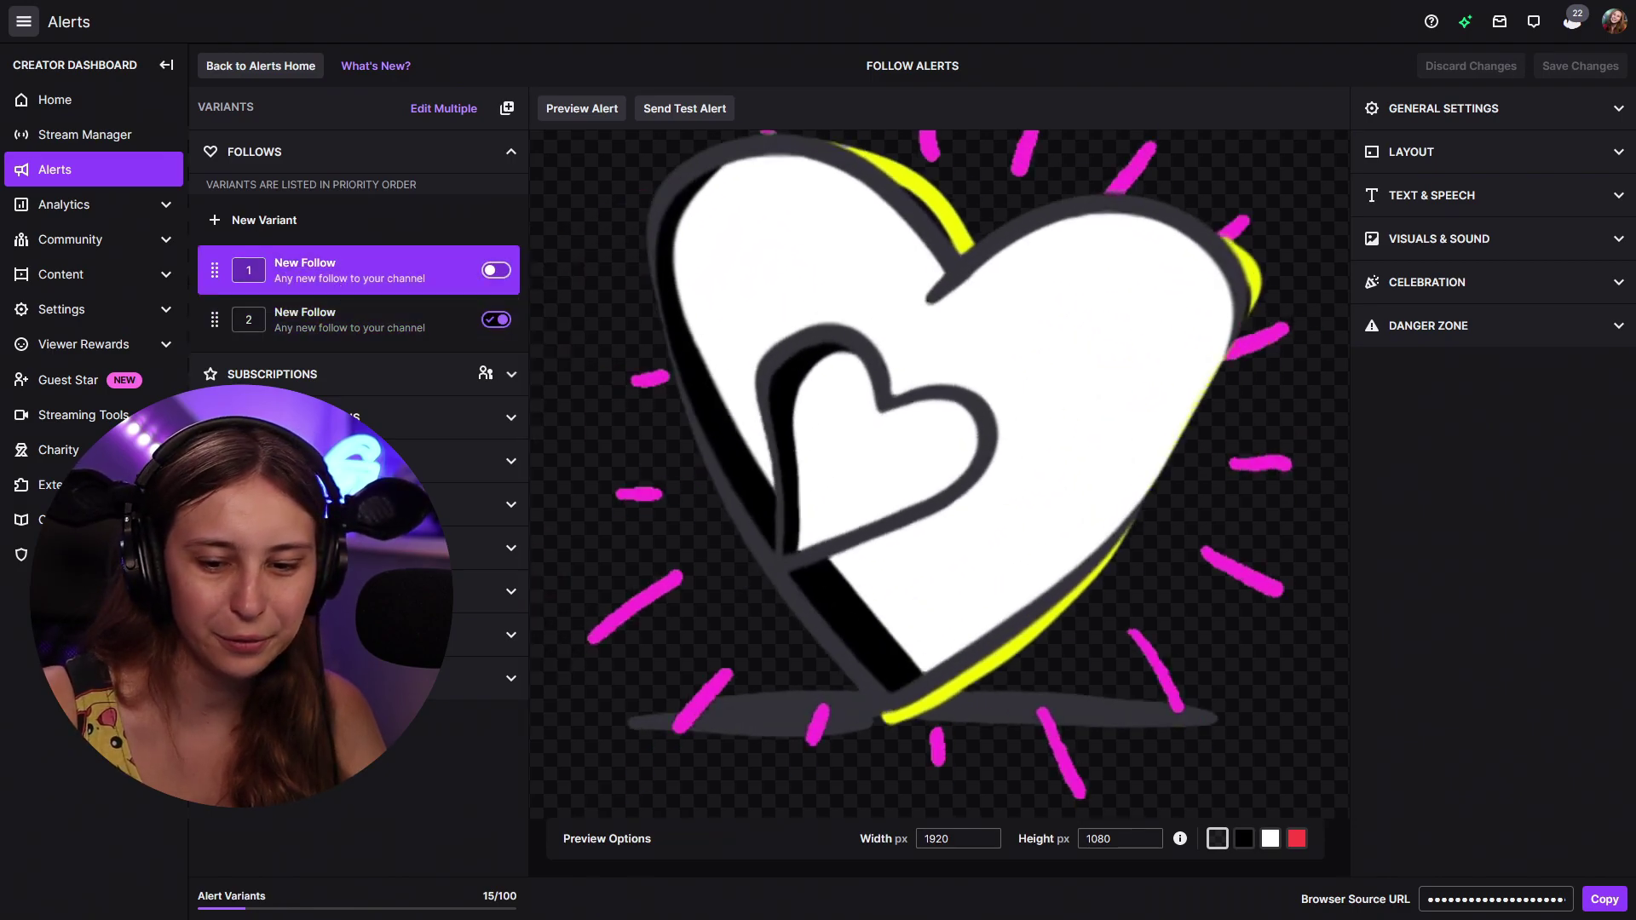
pyautogui.click(382, 334)
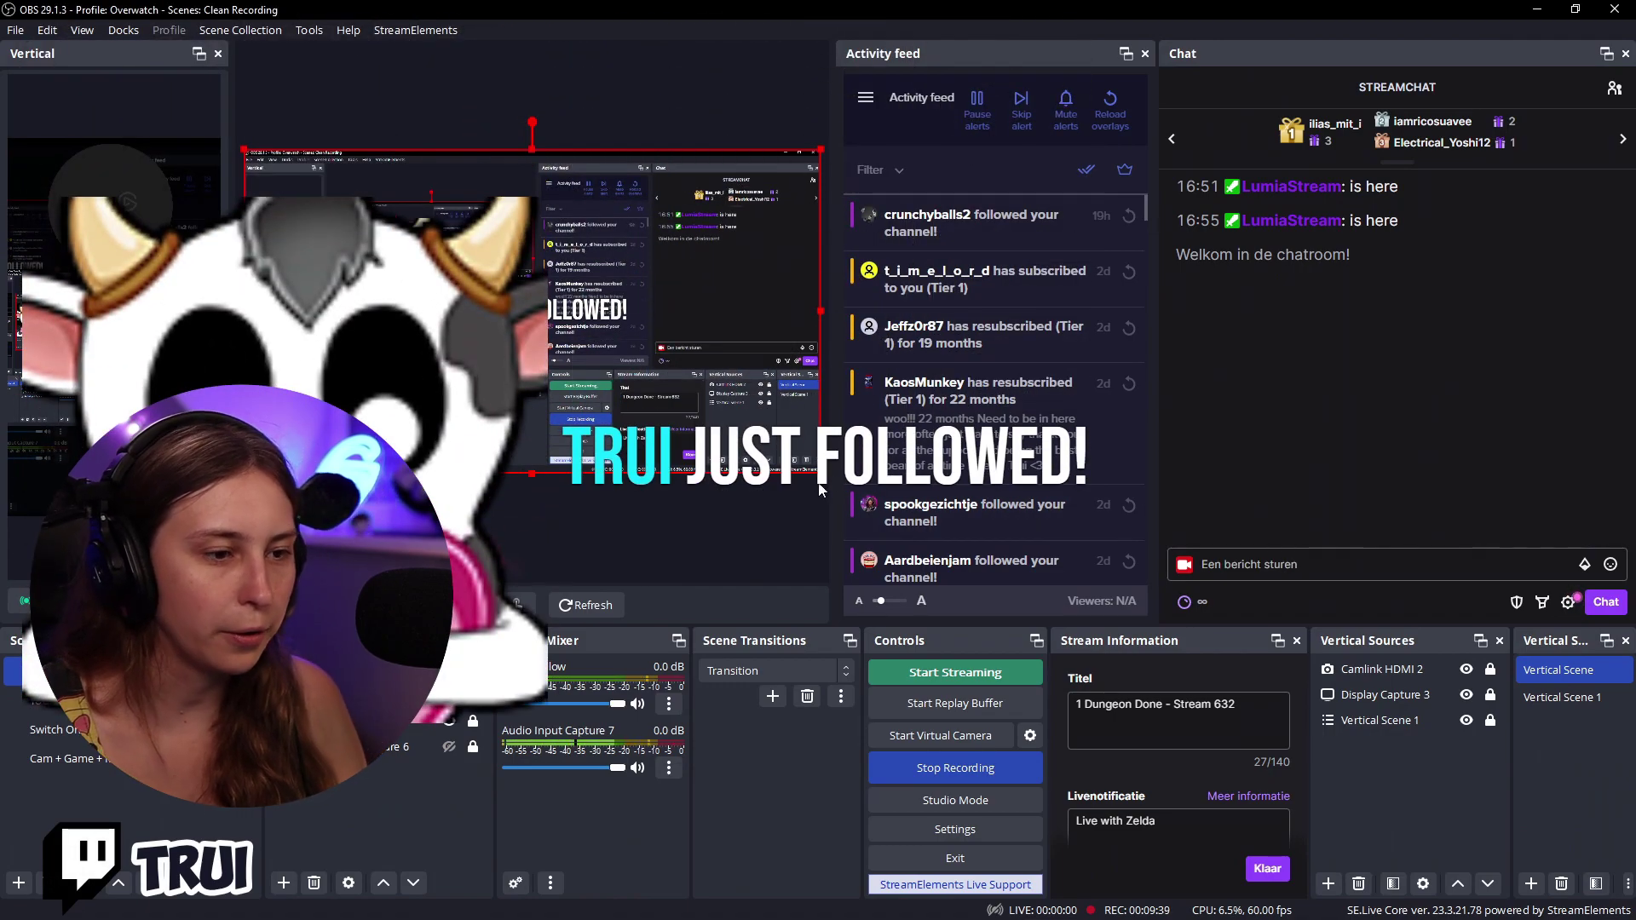
# - Scale the alert source down in the preview and nudge it up into the top-left corner
pyautogui.moveTo(821, 473); pyautogui.dragTo(443, 302)
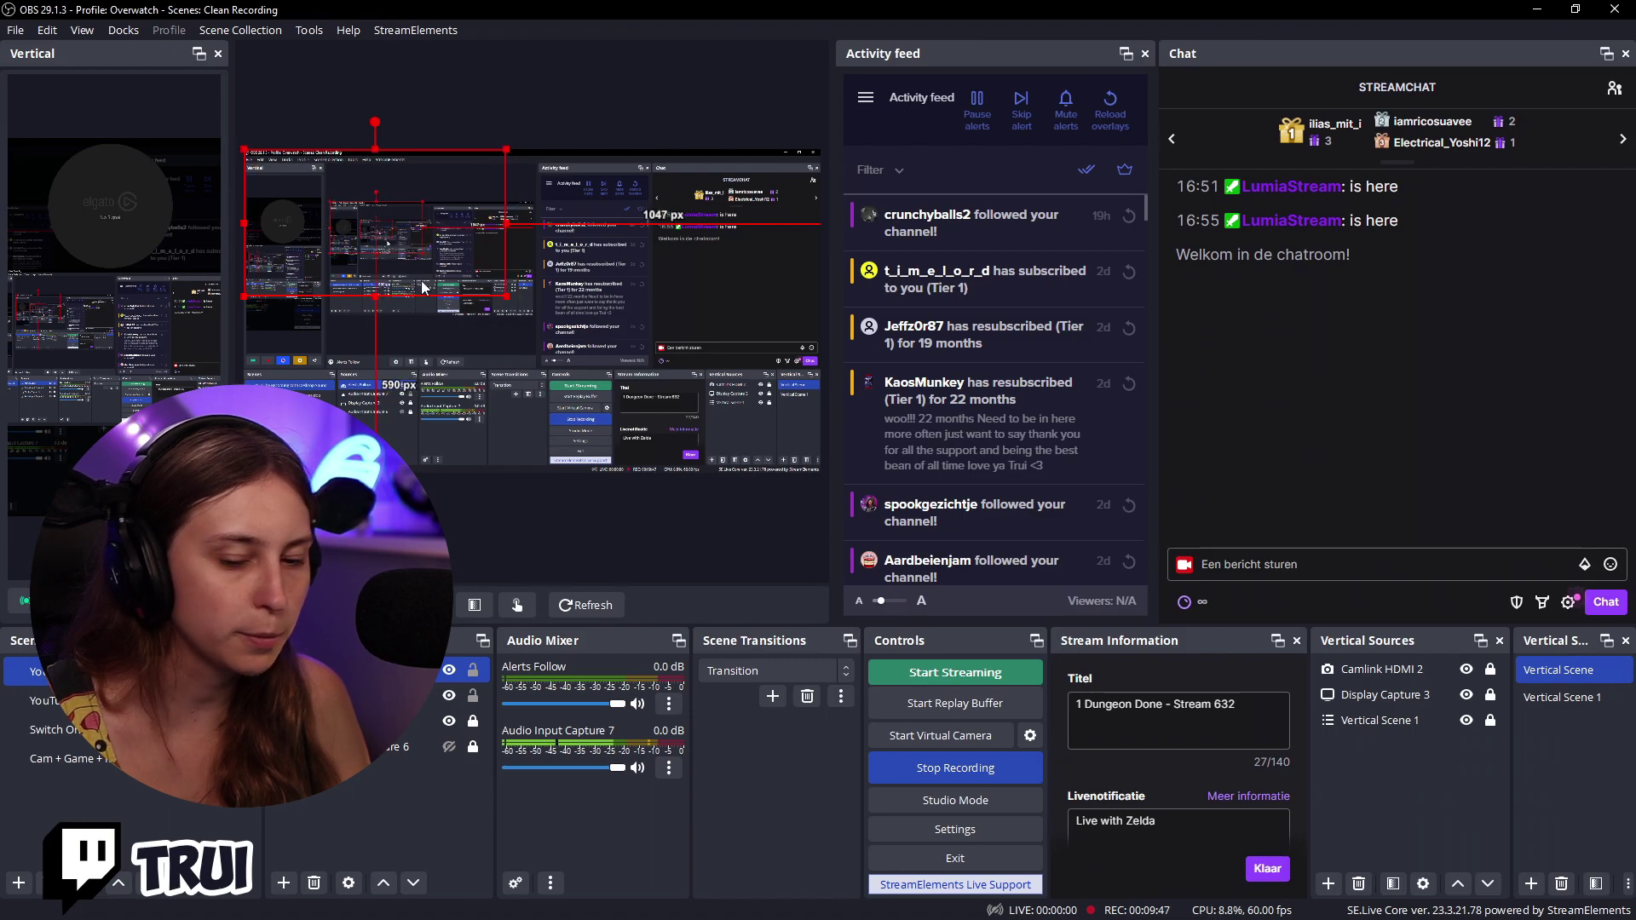
pyautogui.moveTo(380, 219); pyautogui.dragTo(380, 193)
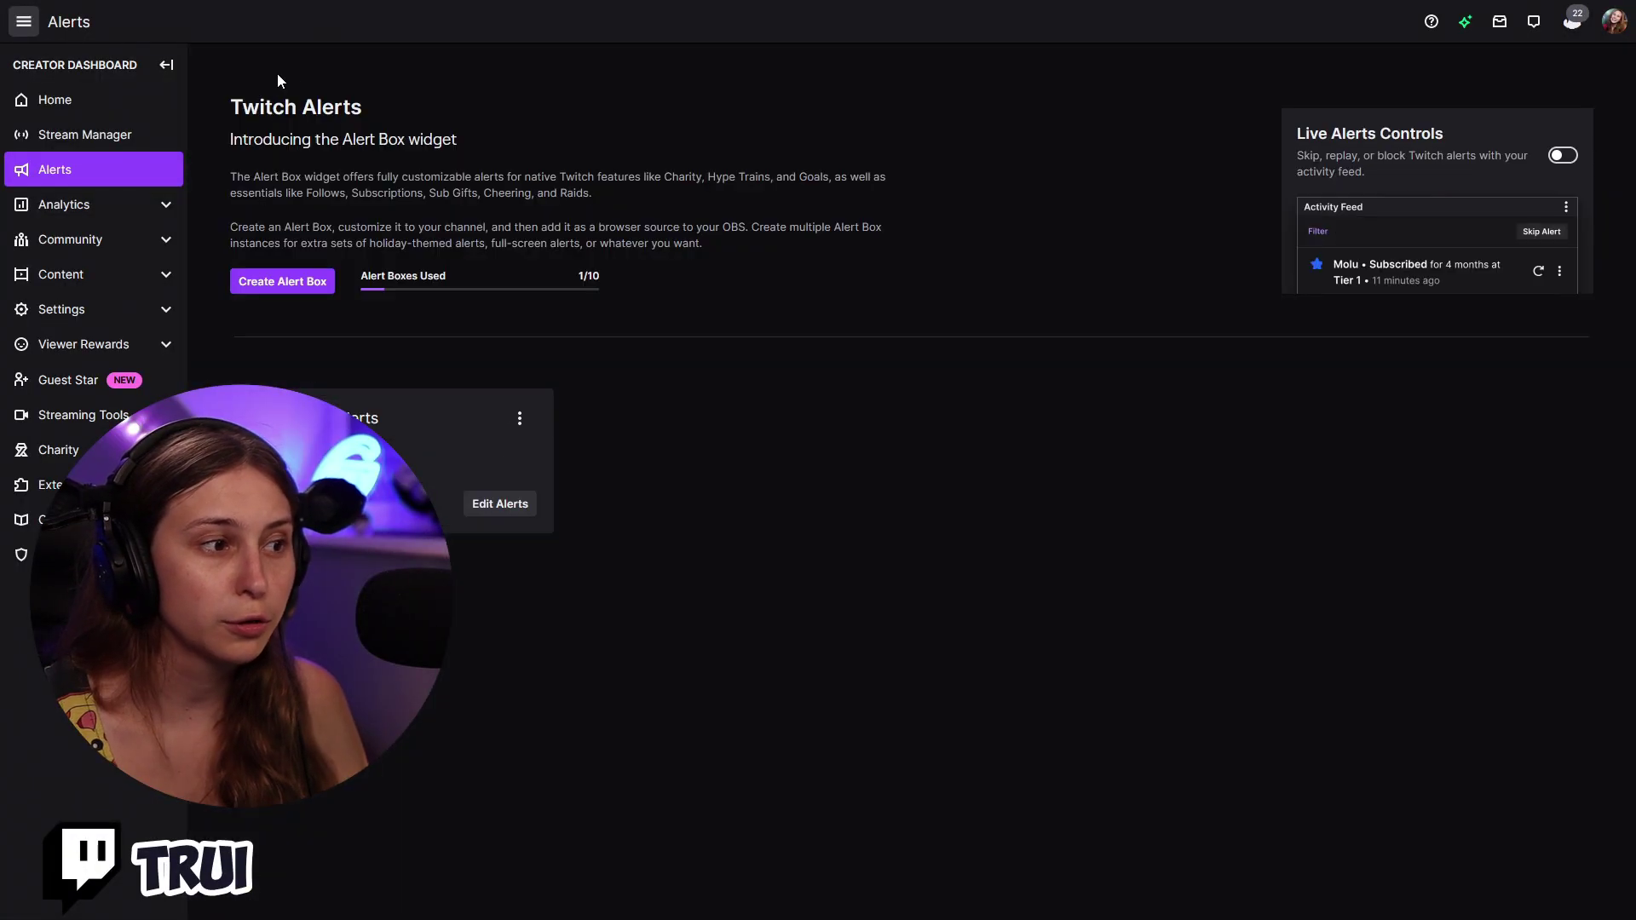
# - Create the new alert box and open its alert editor
pyautogui.click(274, 282)
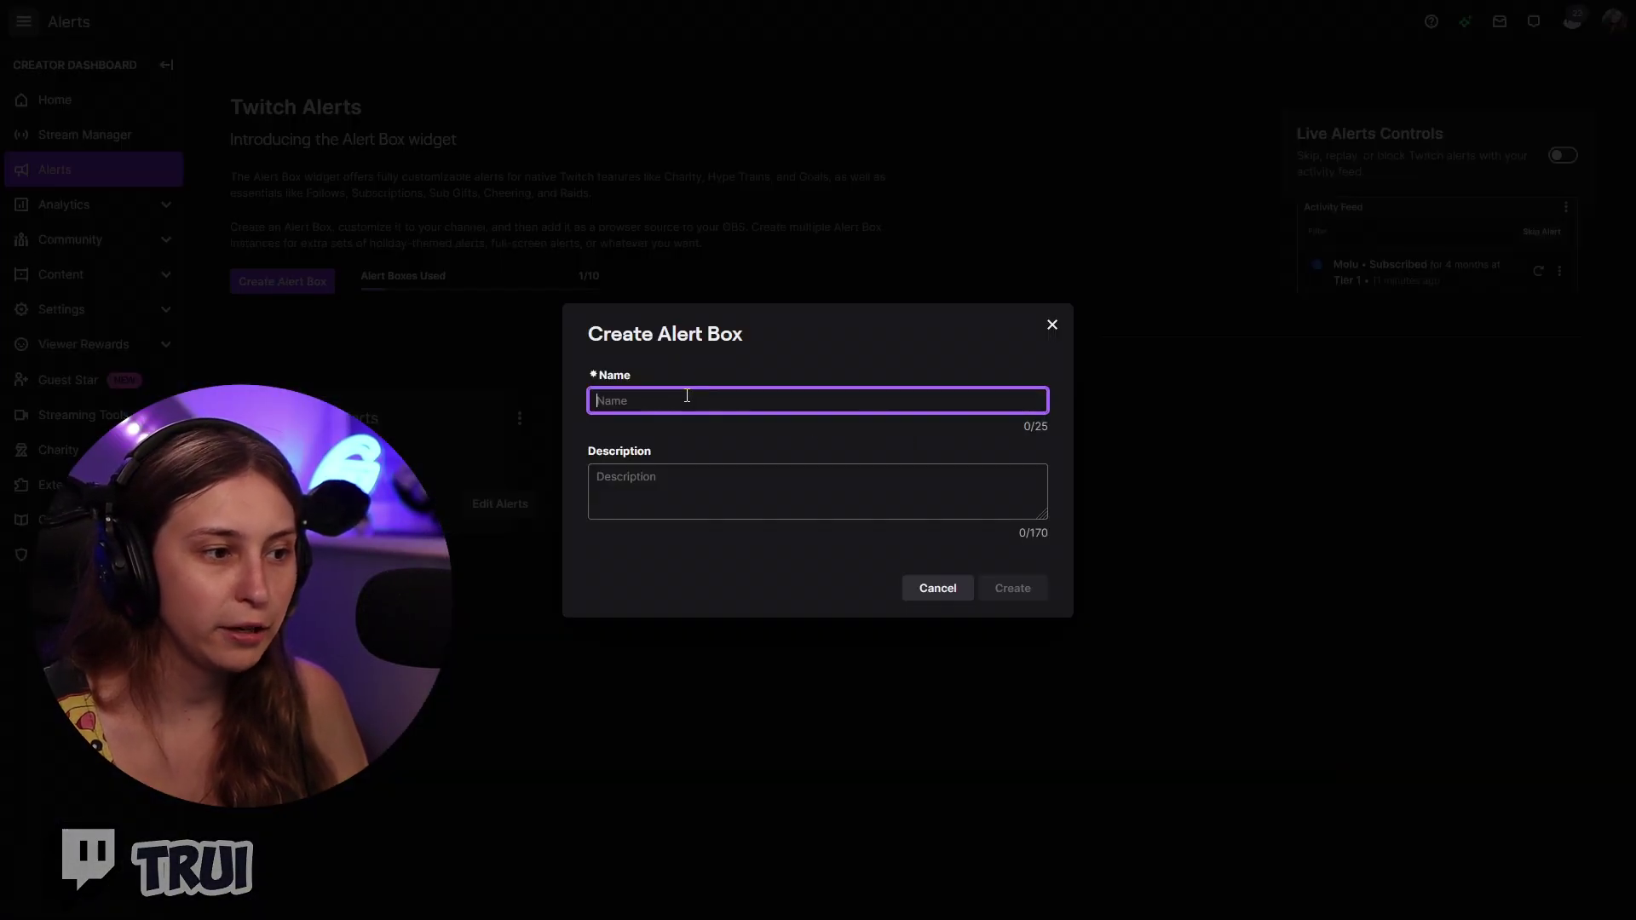
pyautogui.write('Alert Box')
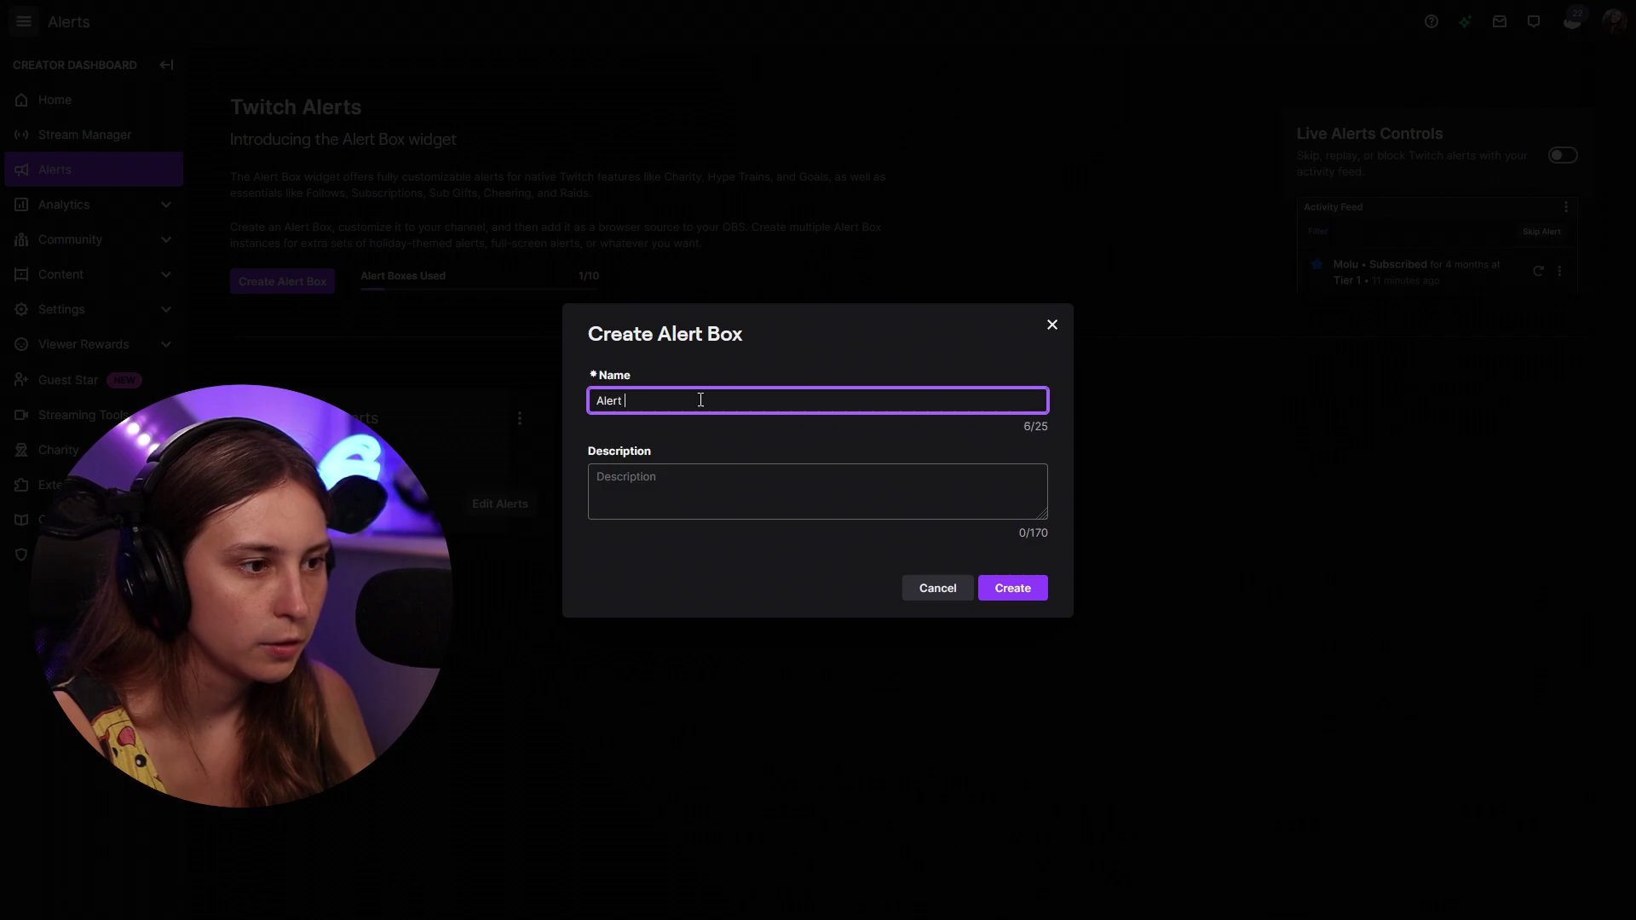
pyautogui.press('Return')
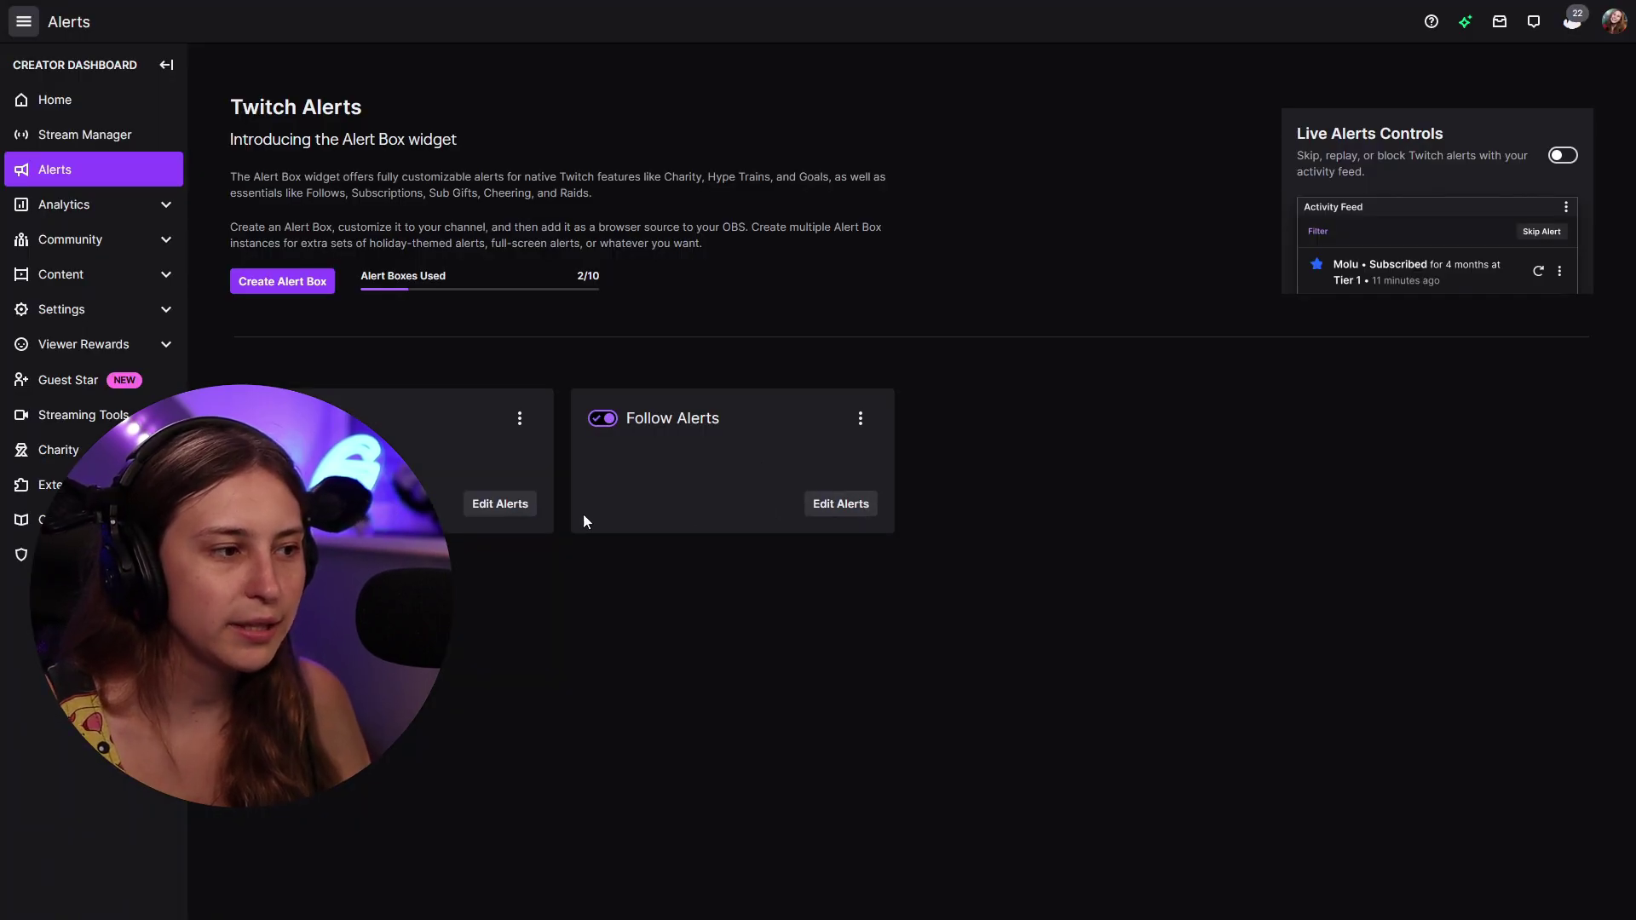
pyautogui.click(511, 507)
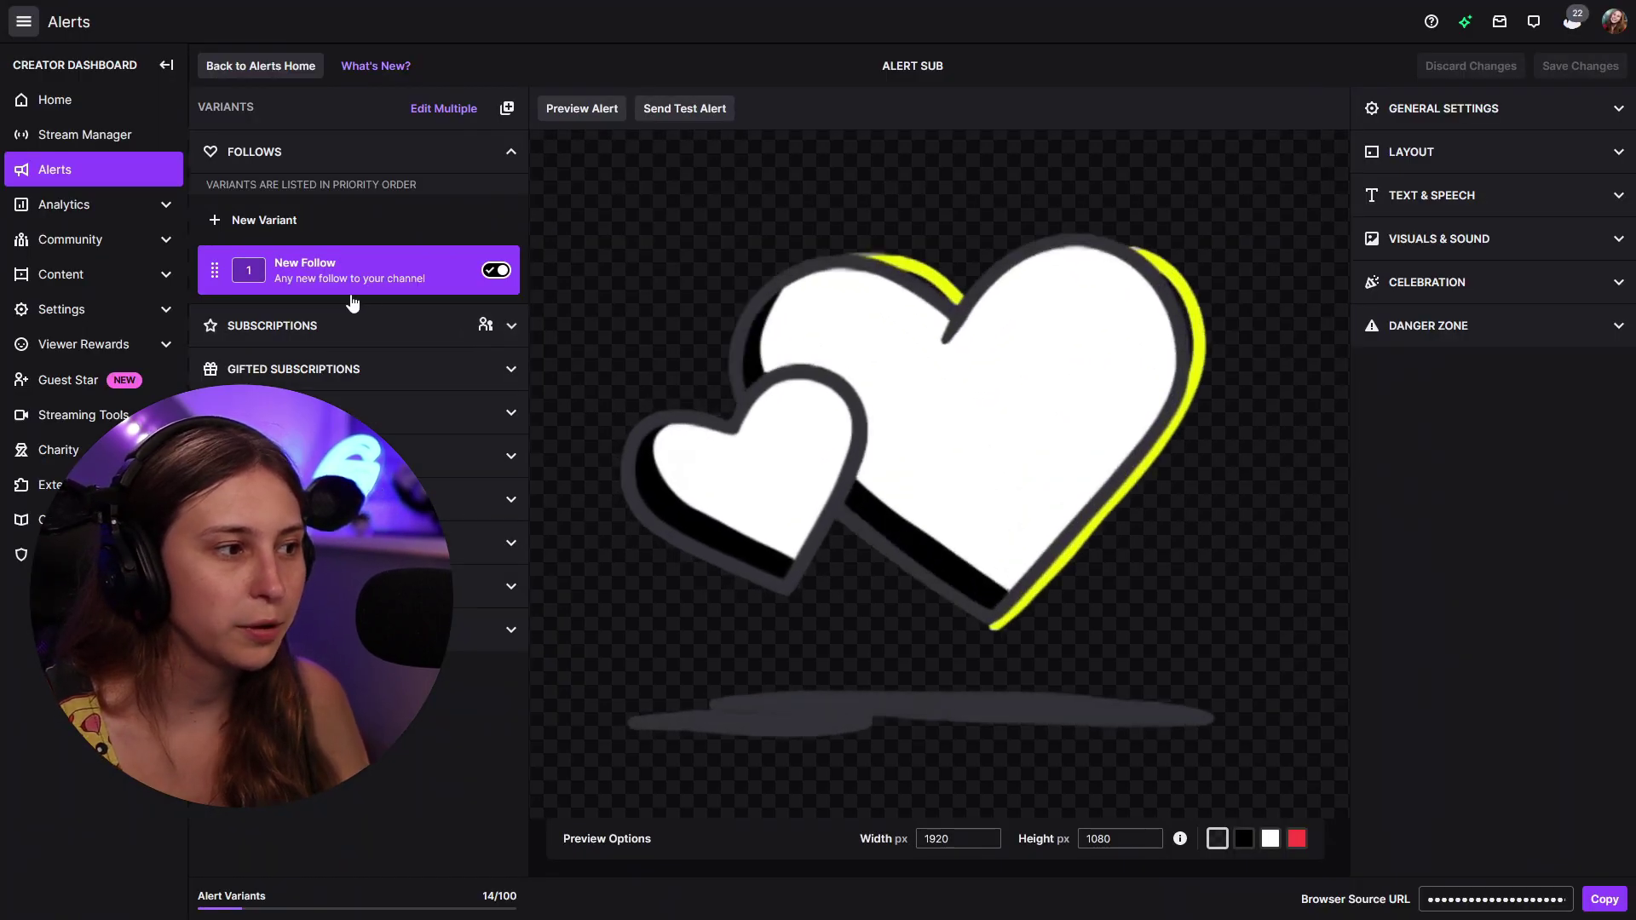
# - Switch off the New Follow, Cheering, Hype Chat and Raid alerts
pyautogui.click(509, 271)
pyautogui.click(510, 412)
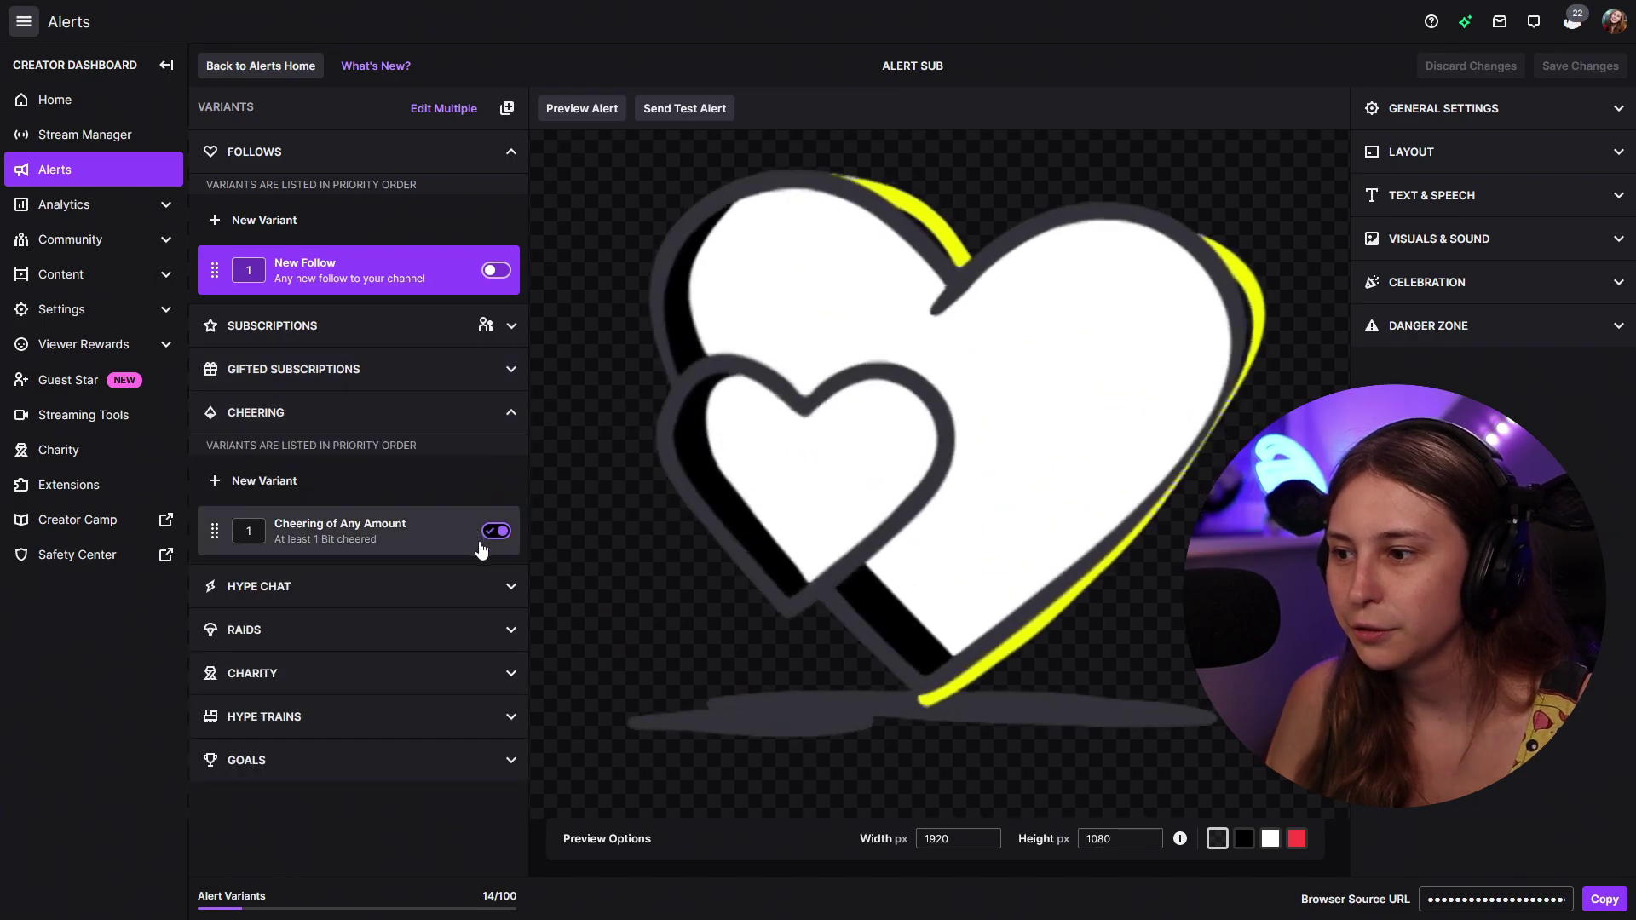
pyautogui.click(489, 535)
pyautogui.click(511, 586)
pyautogui.click(499, 704)
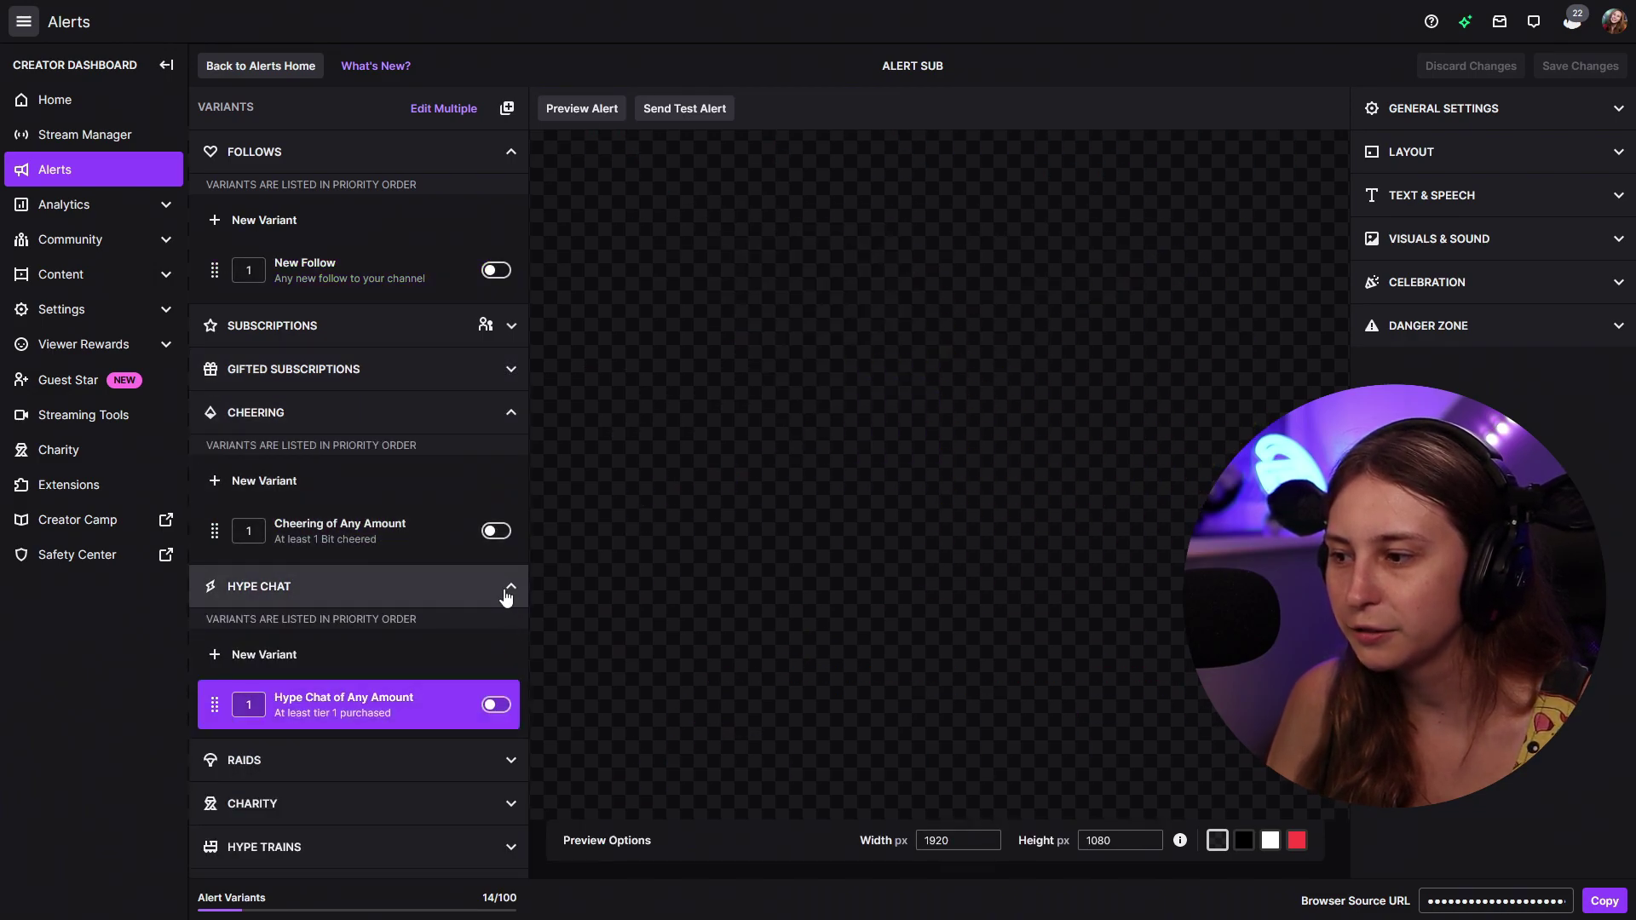
pyautogui.click(510, 596)
pyautogui.click(511, 629)
pyautogui.click(496, 748)
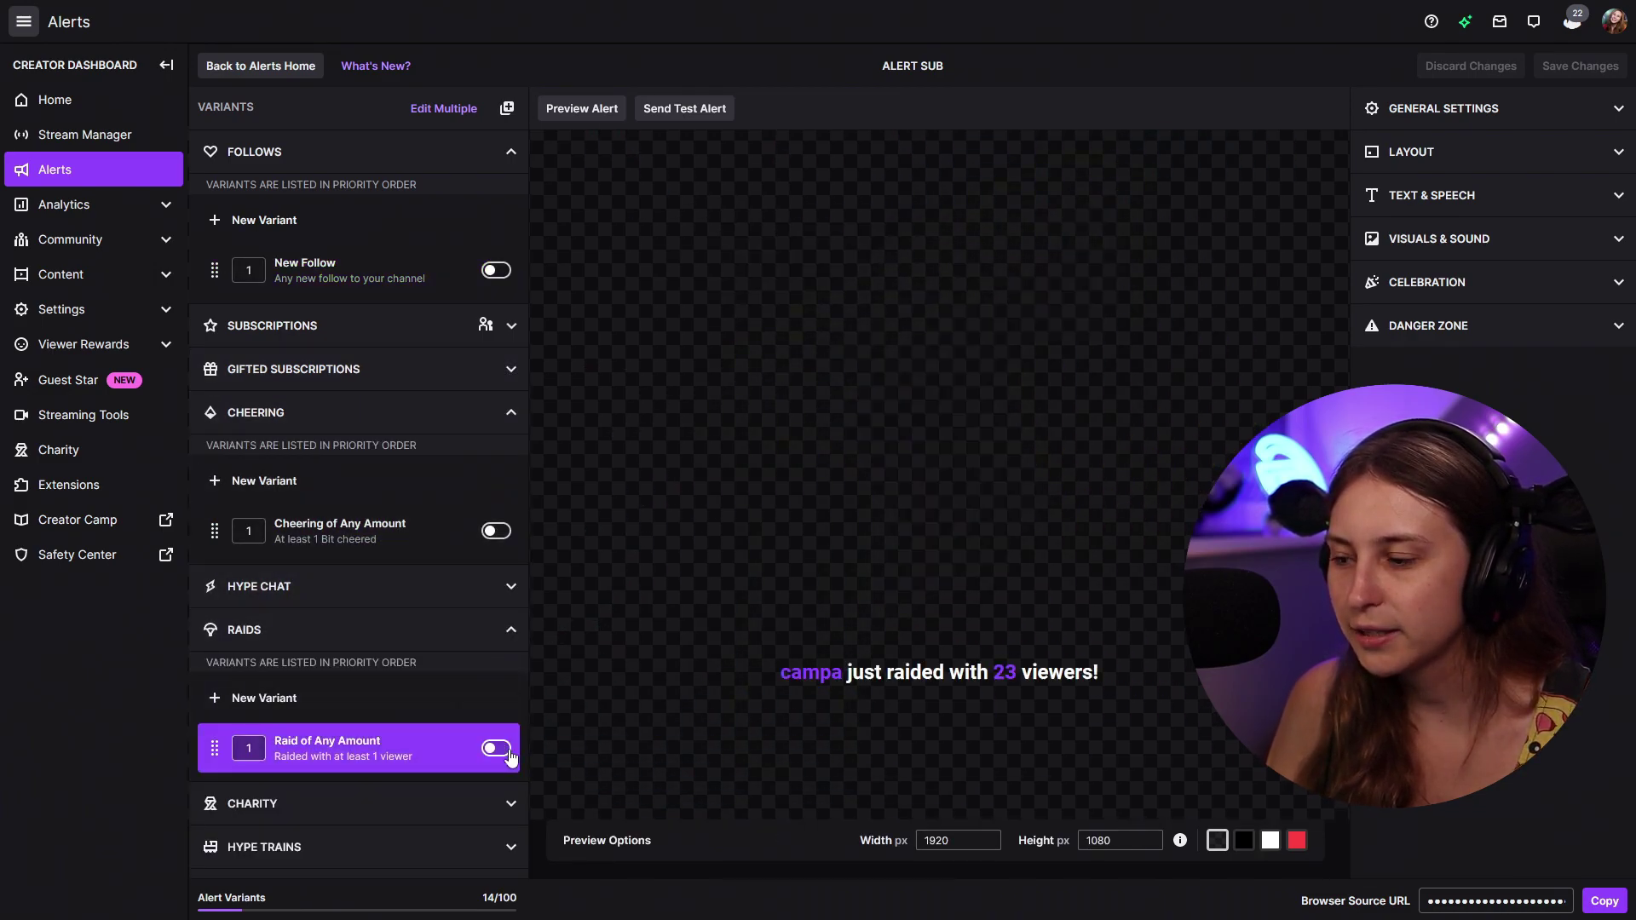
pyautogui.click(511, 630)
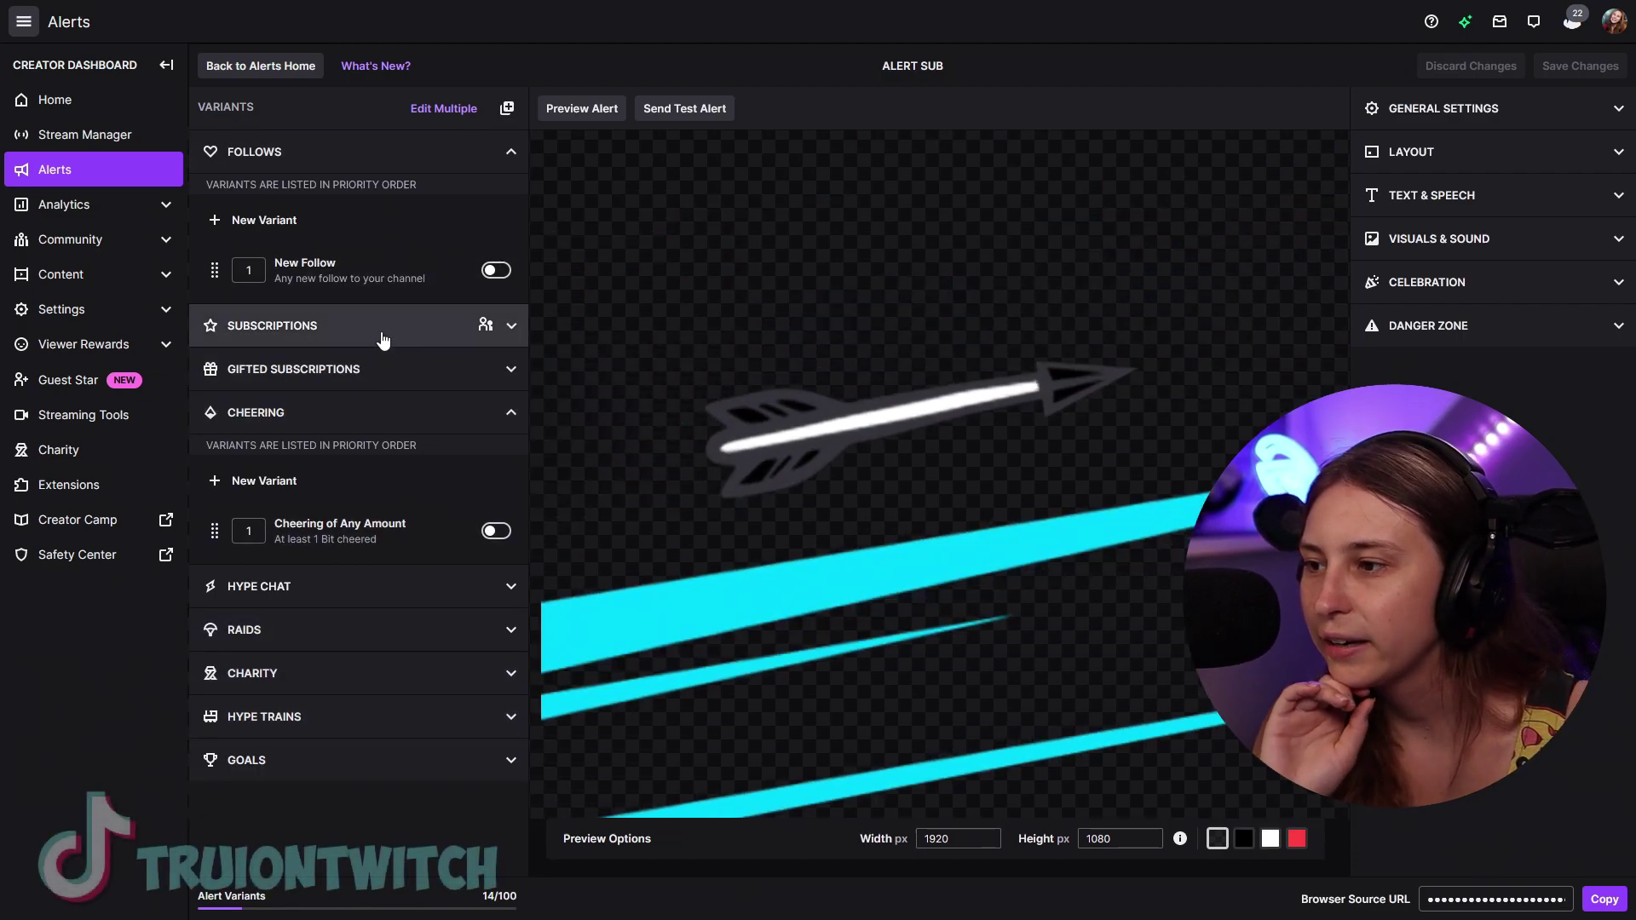
# - Preview the Prime Subscription, Resubscription, New Subscriber and Community Gifts alert variants
pyautogui.click(383, 334)
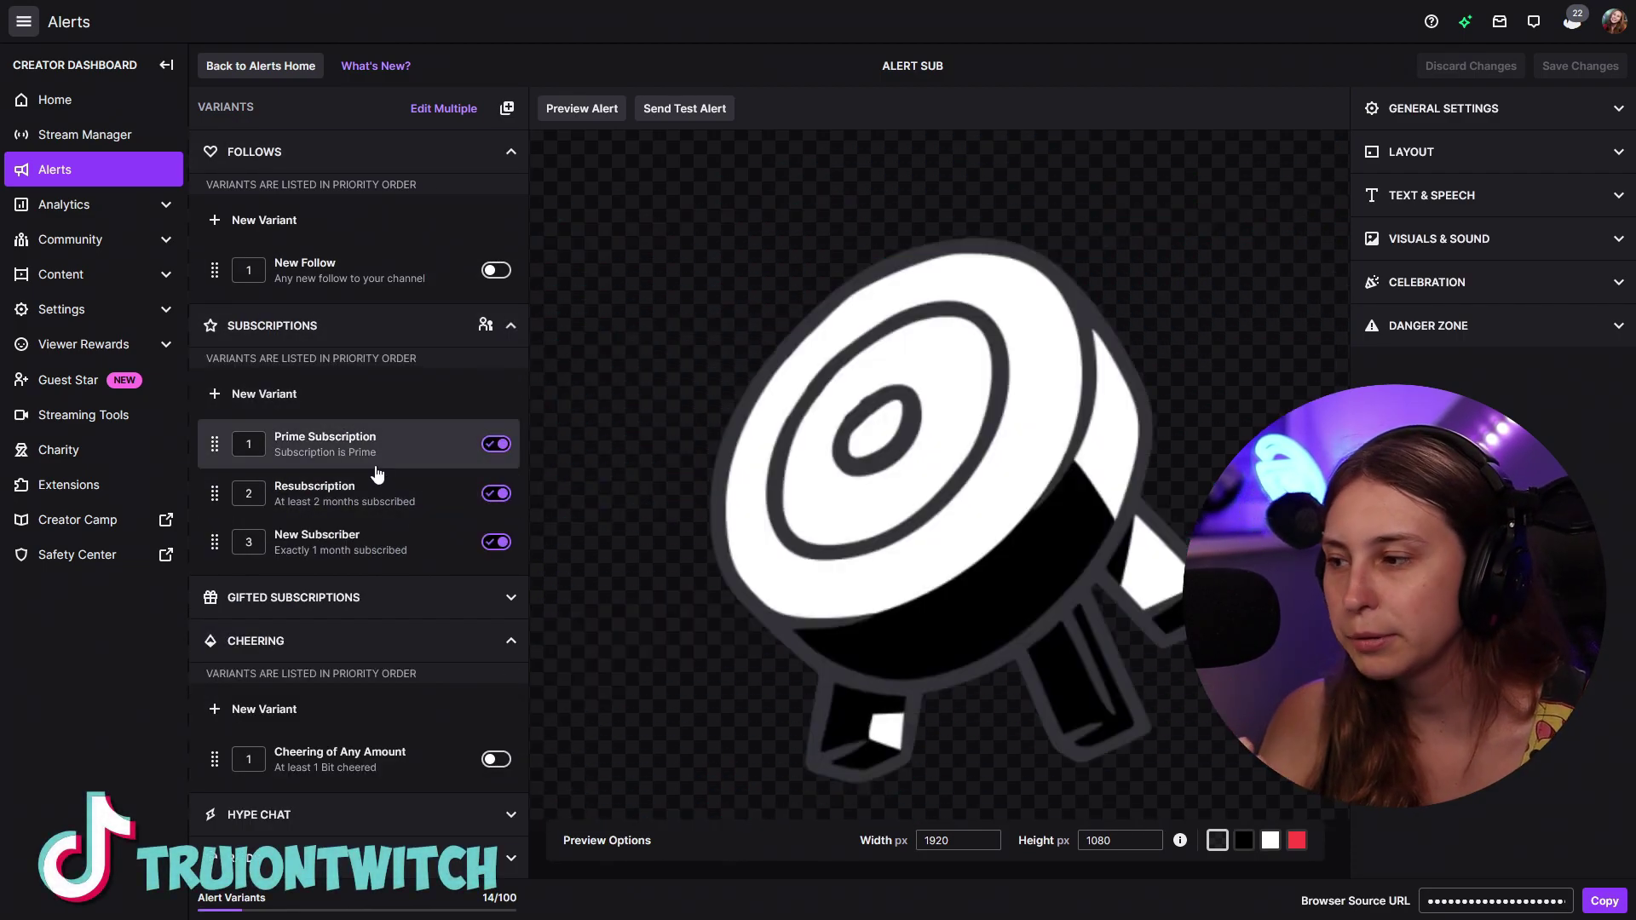
pyautogui.click(377, 460)
pyautogui.click(396, 496)
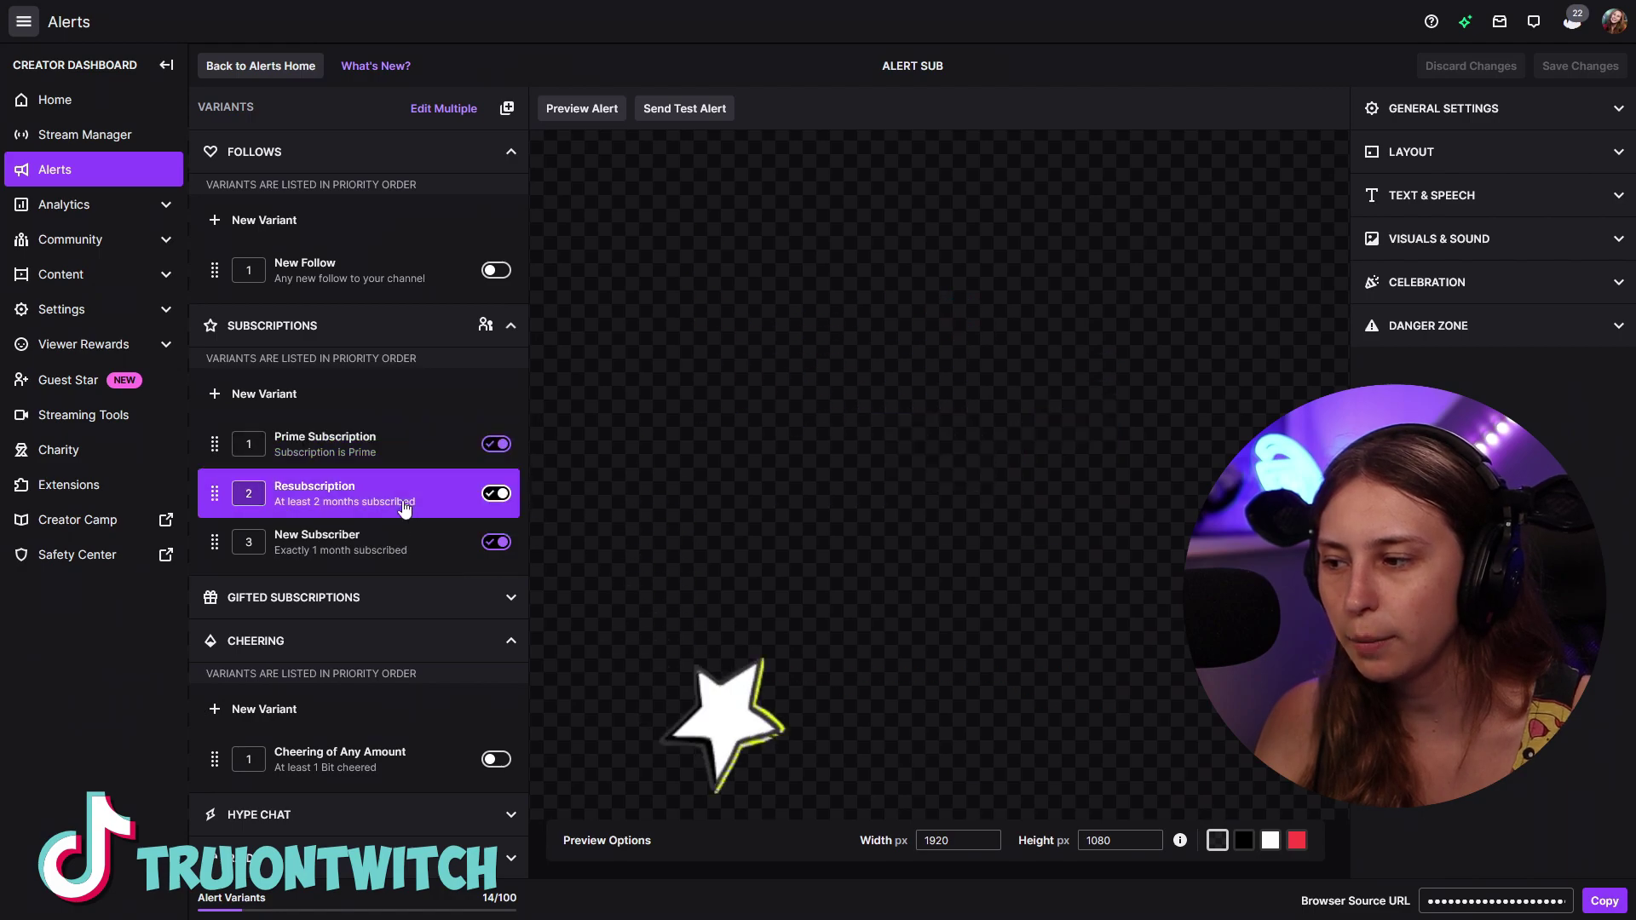
pyautogui.click(418, 558)
pyautogui.click(429, 603)
pyautogui.click(416, 733)
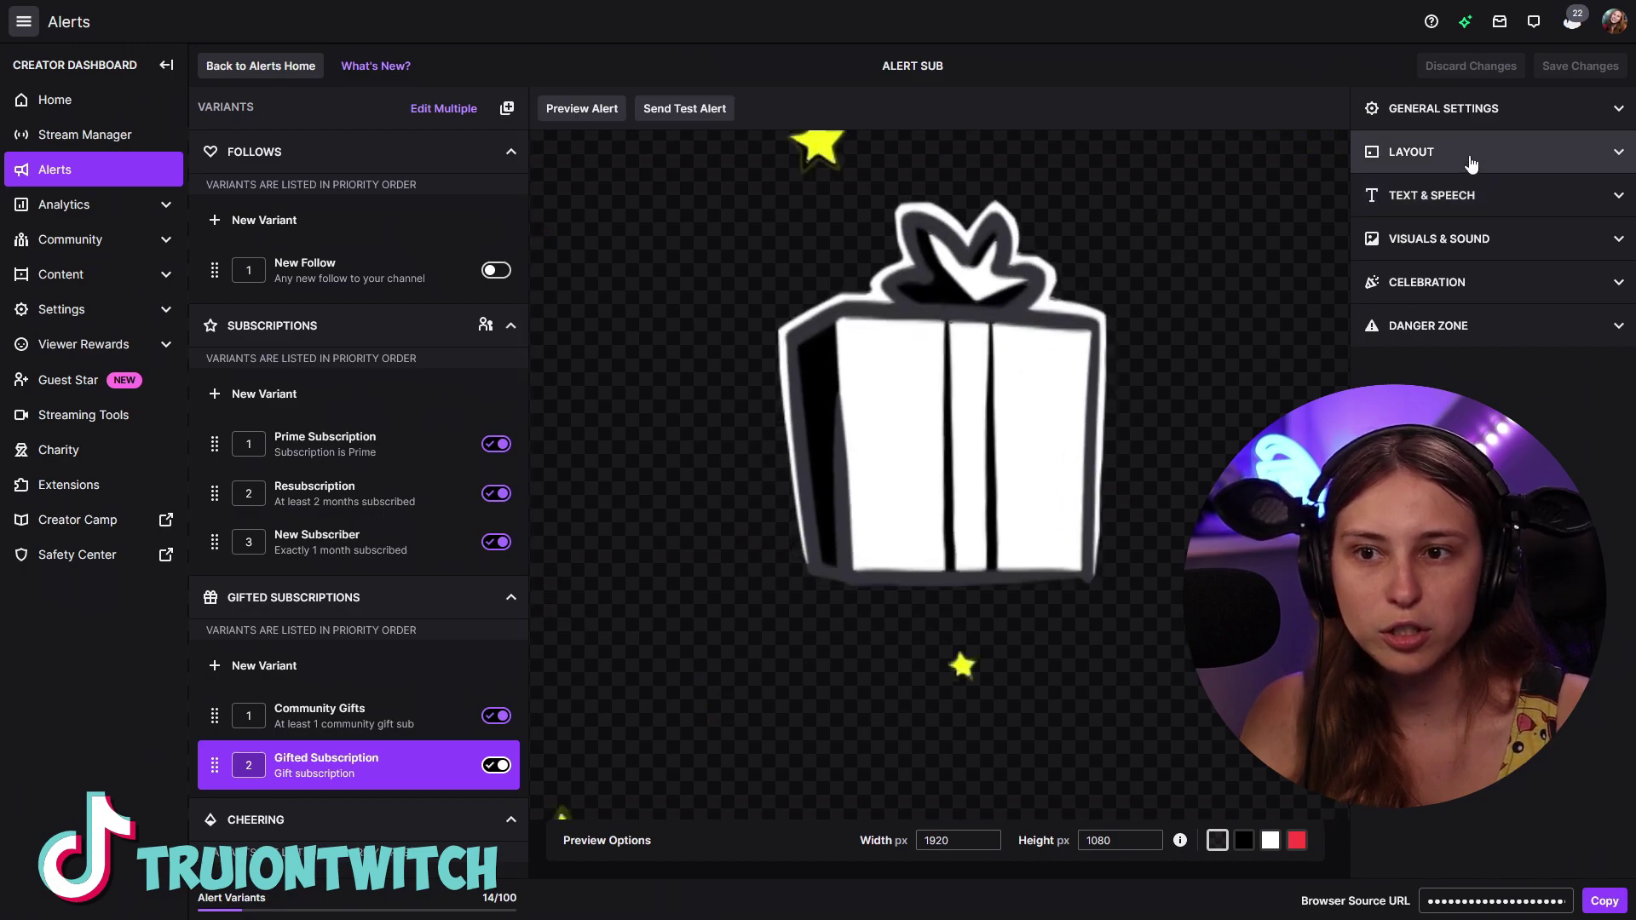
# - Review the Gifted Subscription alert's layout, general, and visuals & sound settings
pyautogui.click(1471, 158)
pyautogui.click(1479, 151)
pyautogui.click(1483, 119)
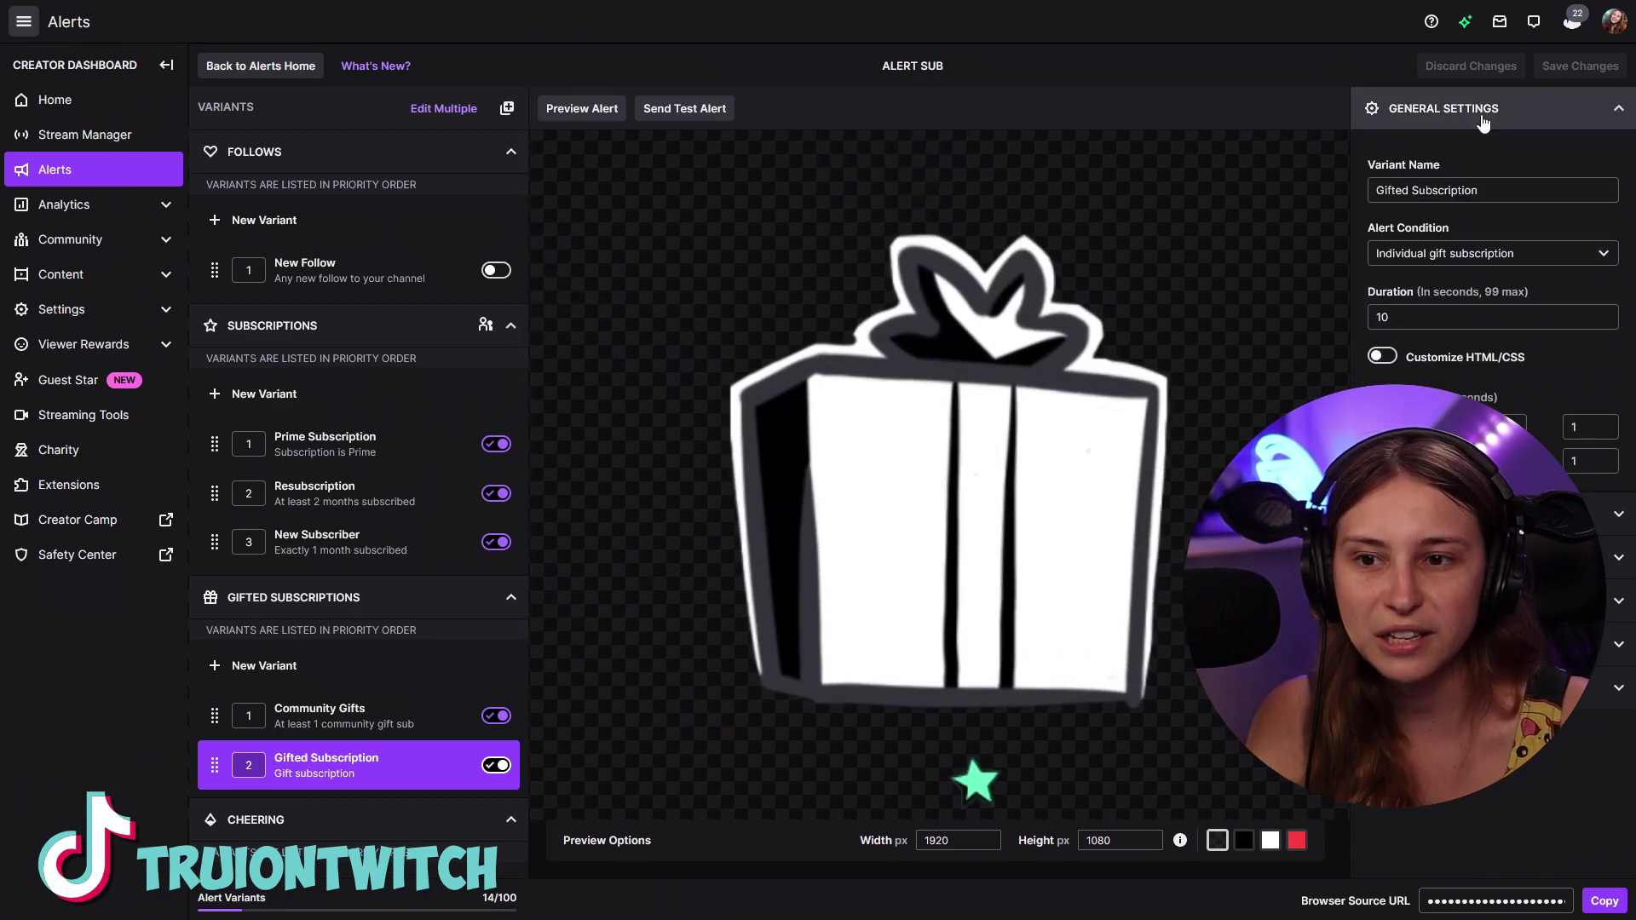
pyautogui.click(1482, 122)
pyautogui.click(1458, 242)
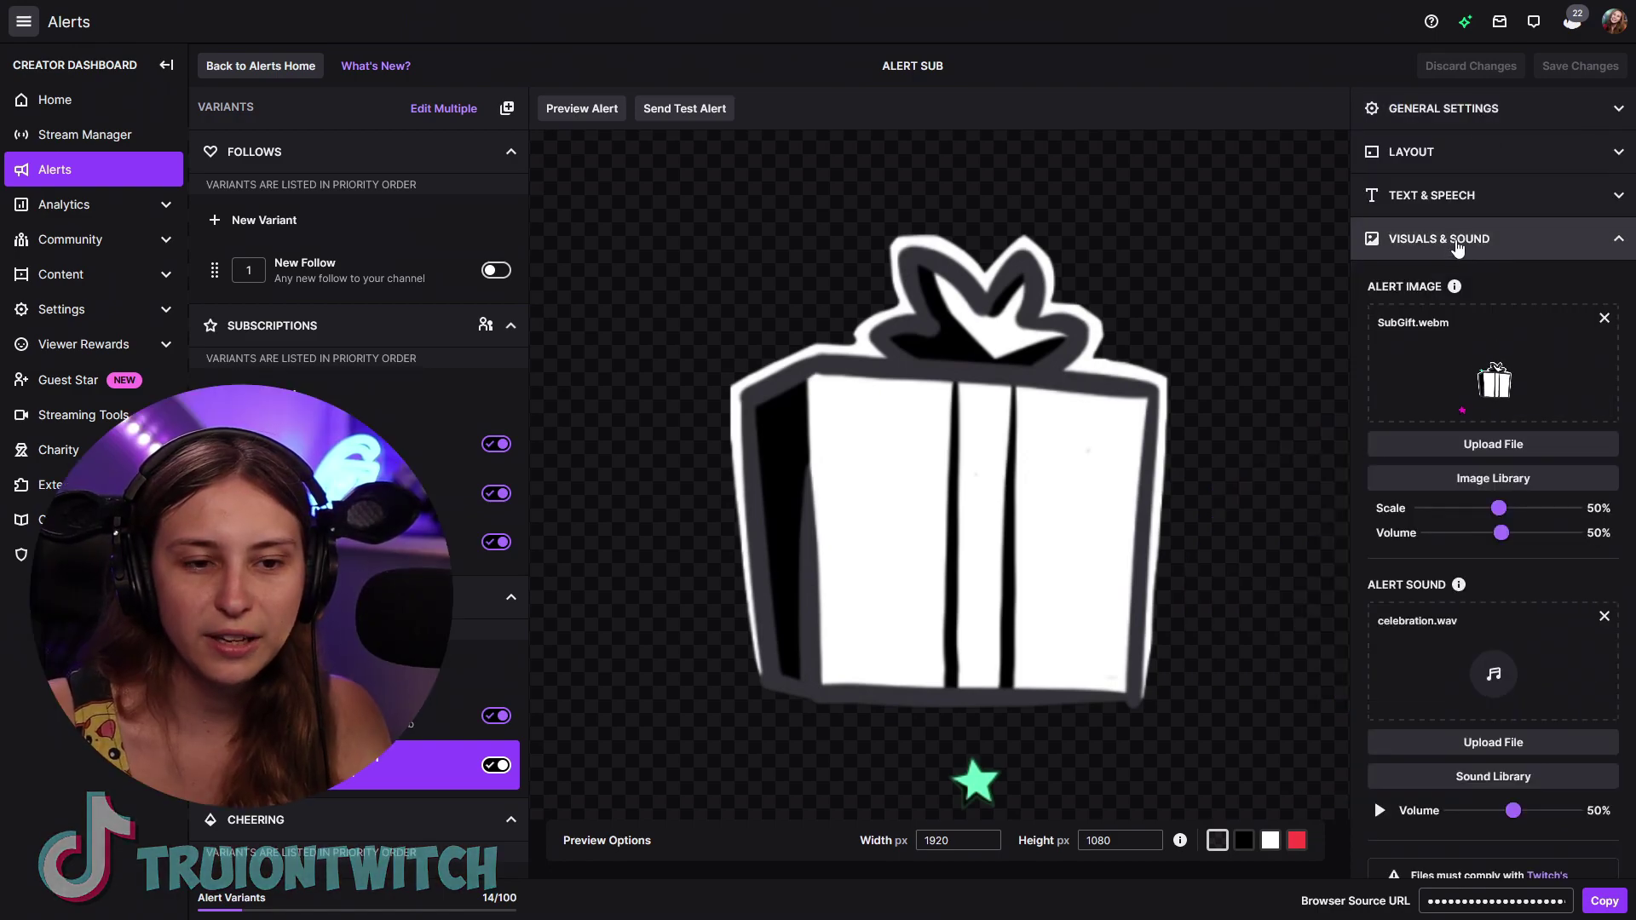
pyautogui.scroll(-3, 1444, 566)
pyautogui.scroll(3, 1444, 565)
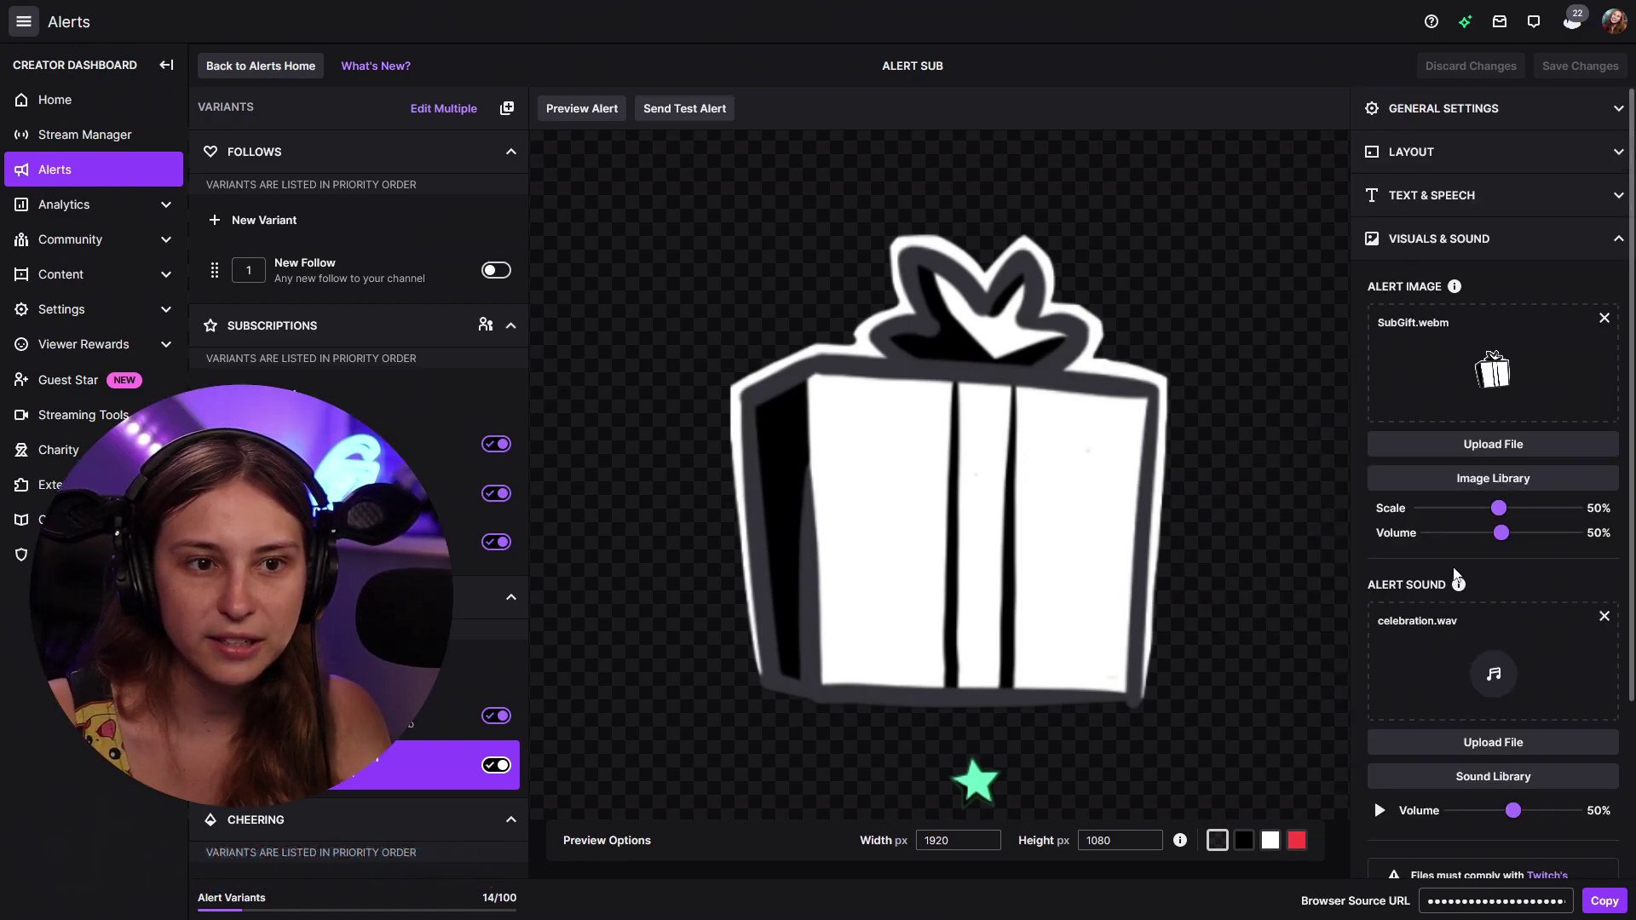
pyautogui.click(1448, 238)
# - Inspect the celebration options, keeping the Fireworks effect at Light intensity
pyautogui.click(1483, 282)
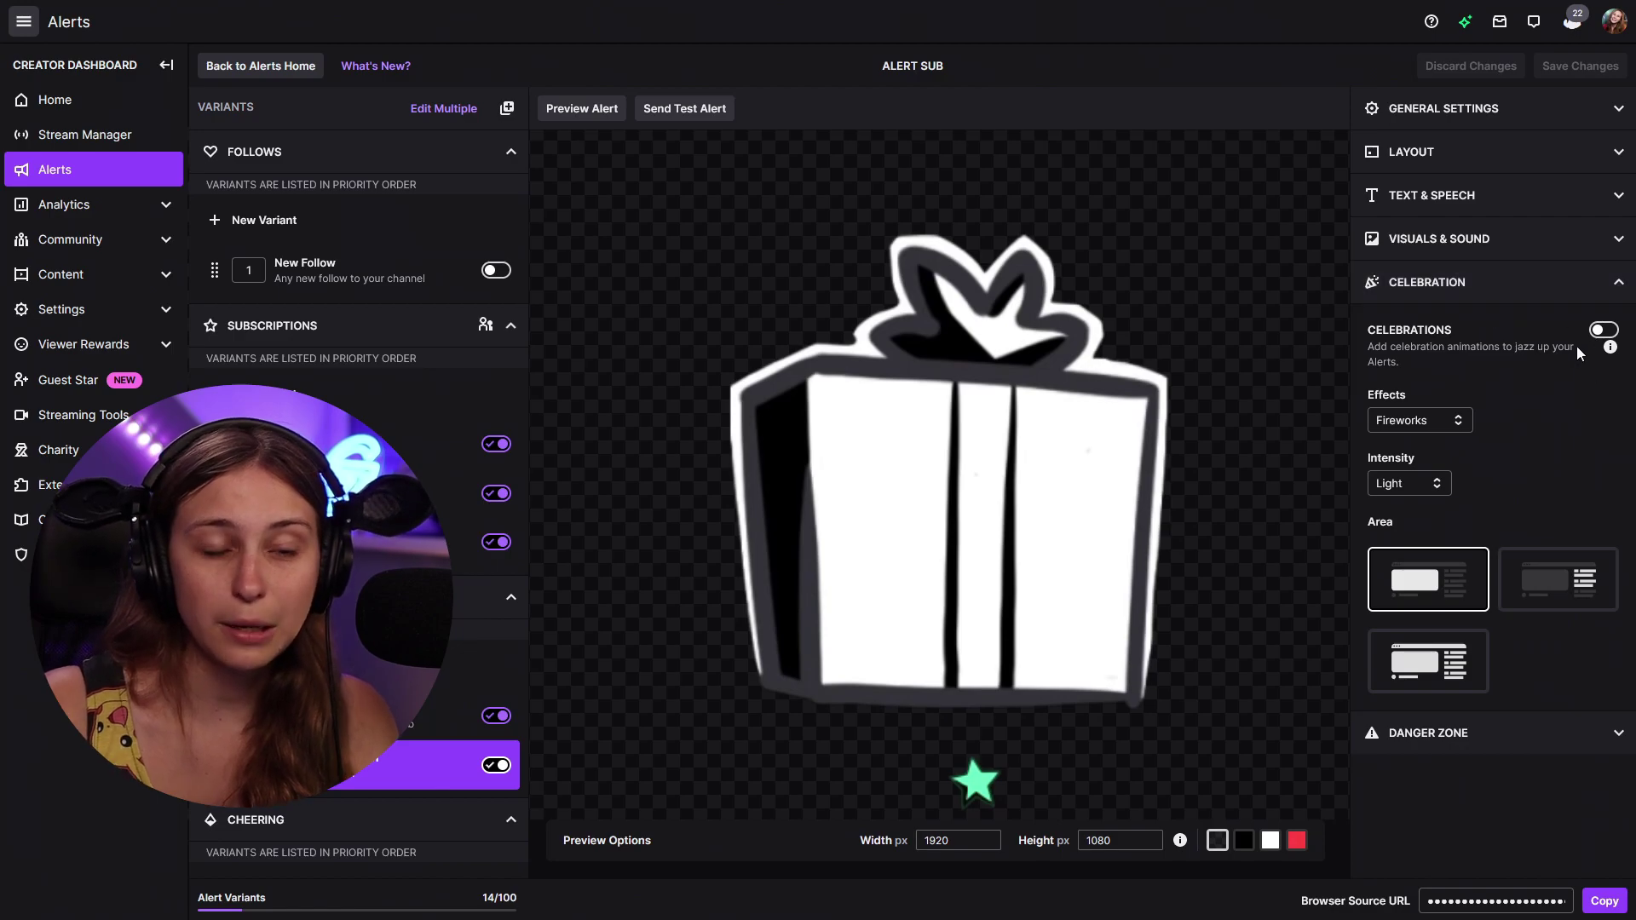
pyautogui.click(1411, 426)
pyautogui.click(1582, 443)
pyautogui.click(1405, 483)
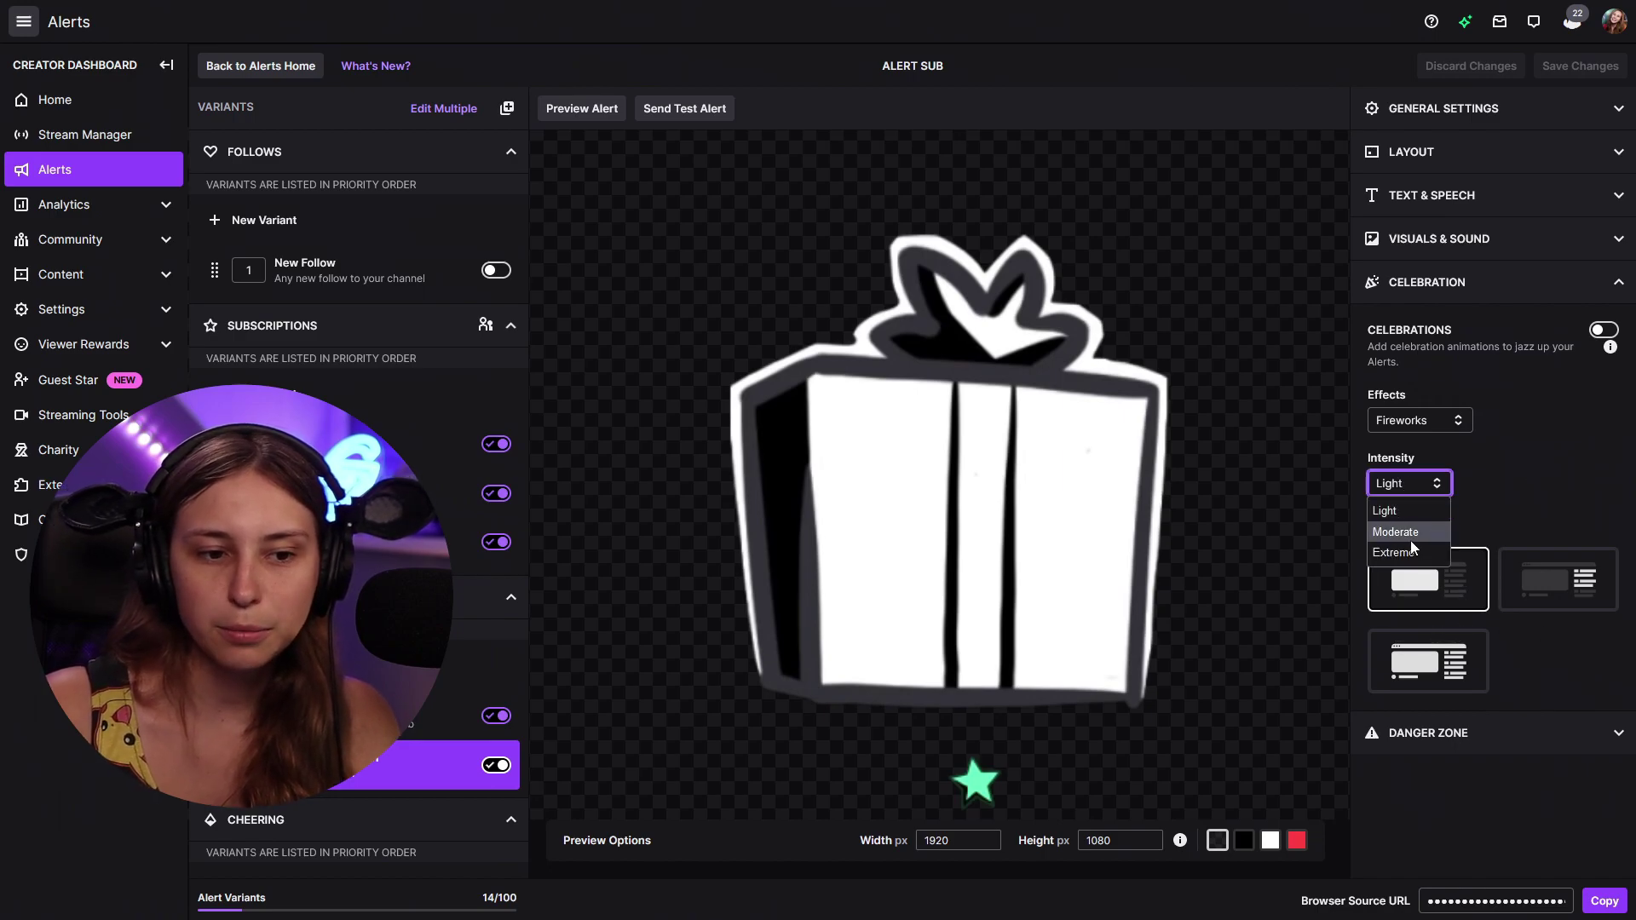
pyautogui.click(1556, 485)
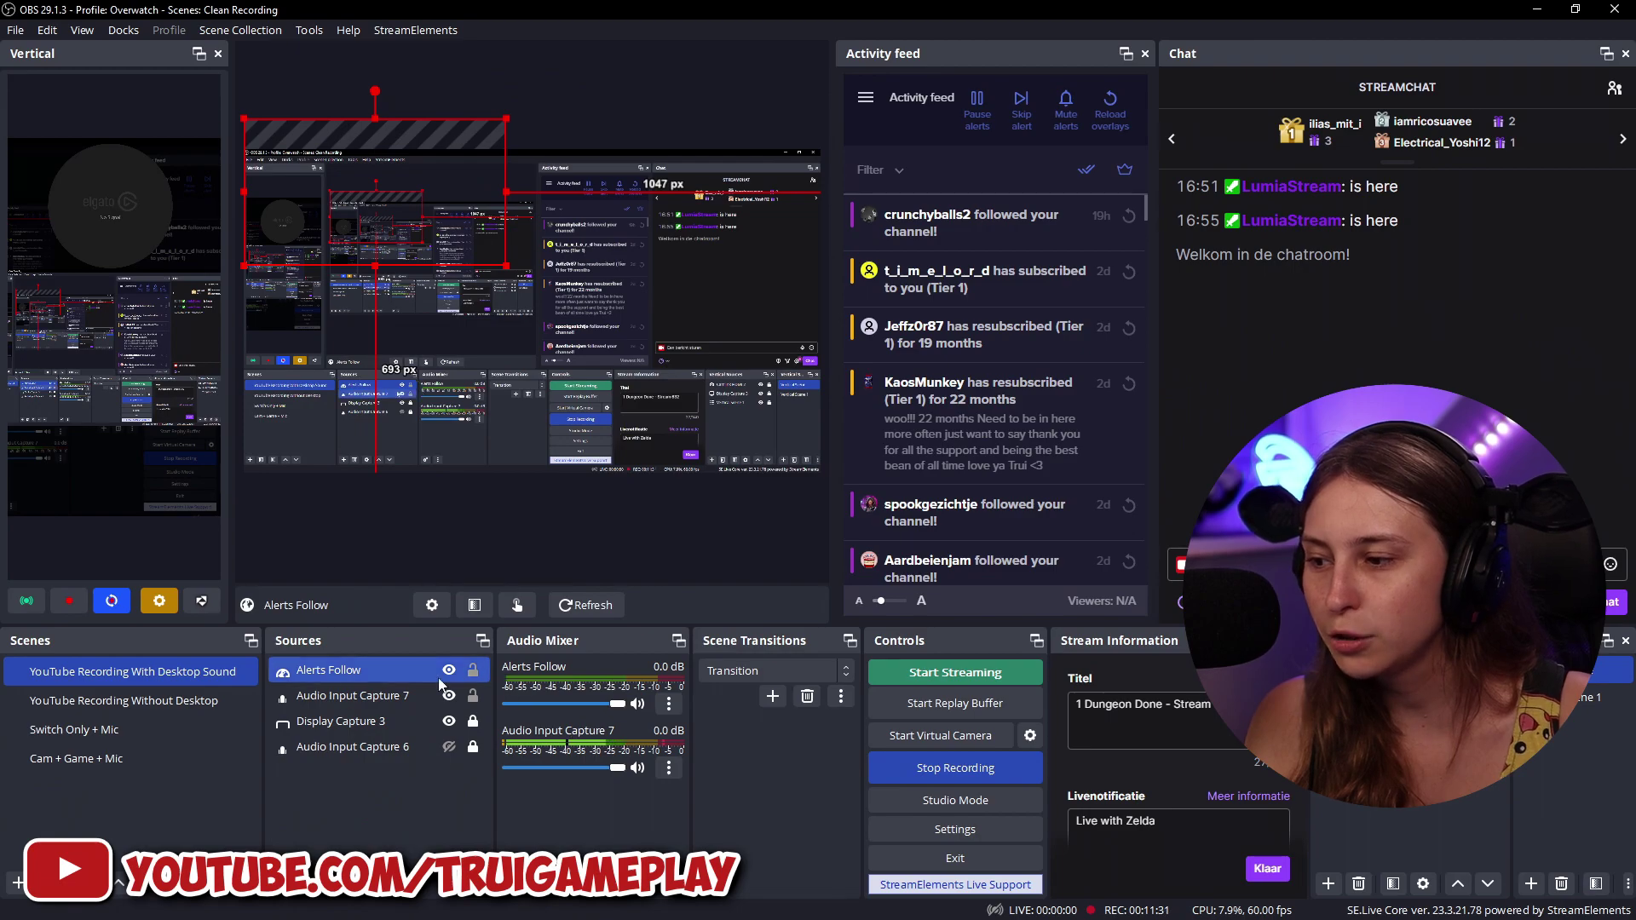
# - Toggle the Alerts Follow source hidden, visible, then hidden again
pyautogui.click(448, 671)
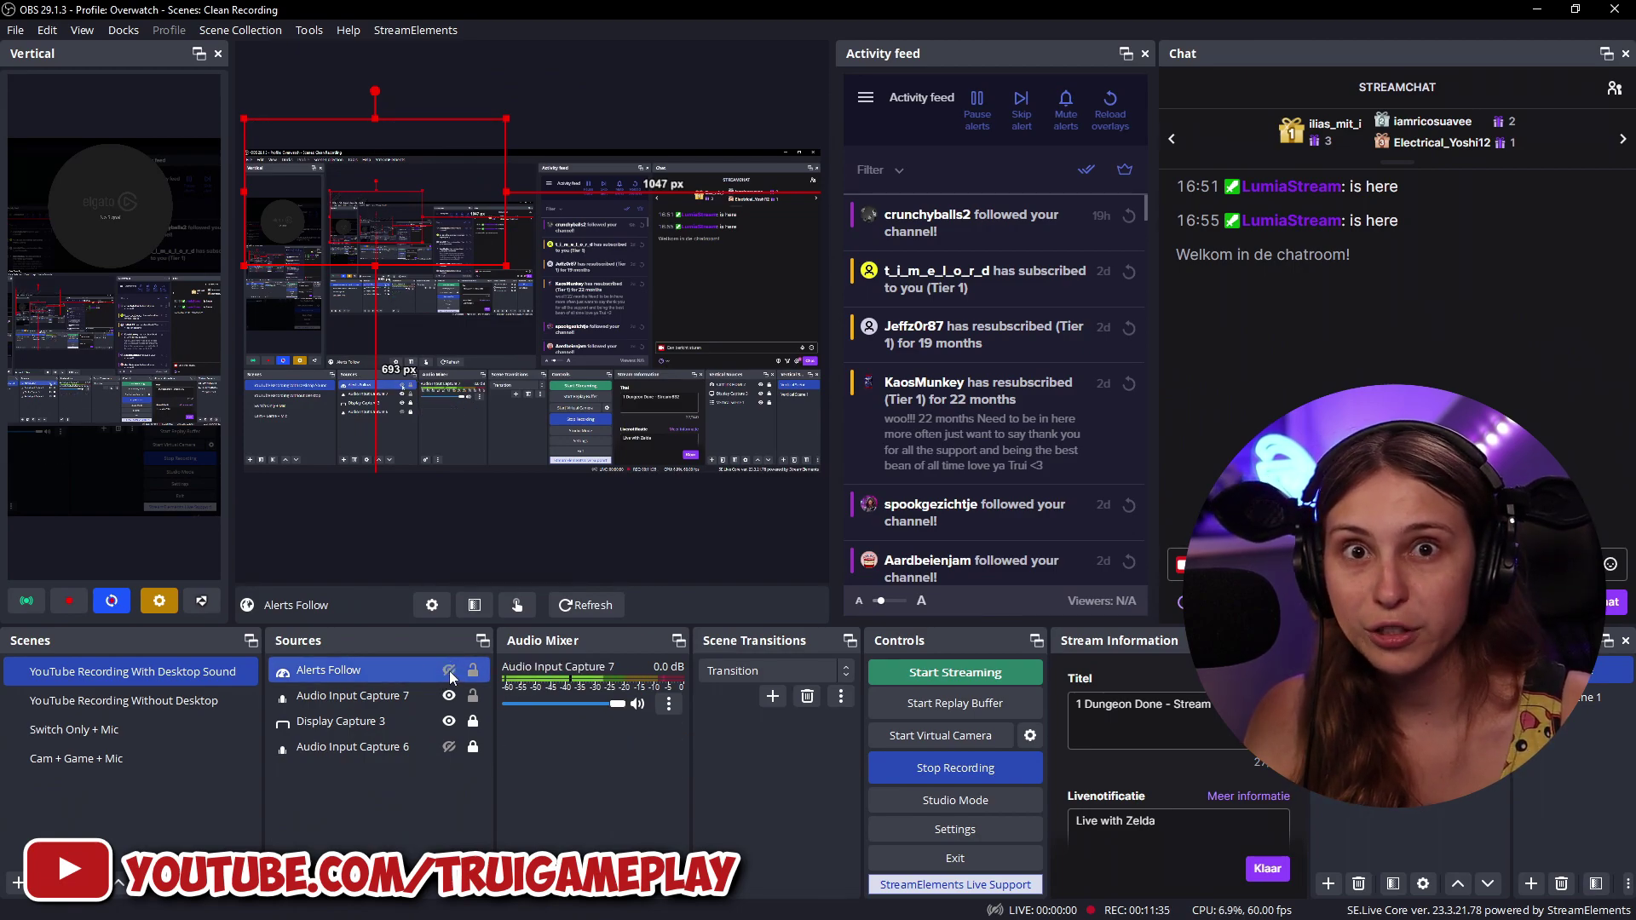
pyautogui.click(448, 672)
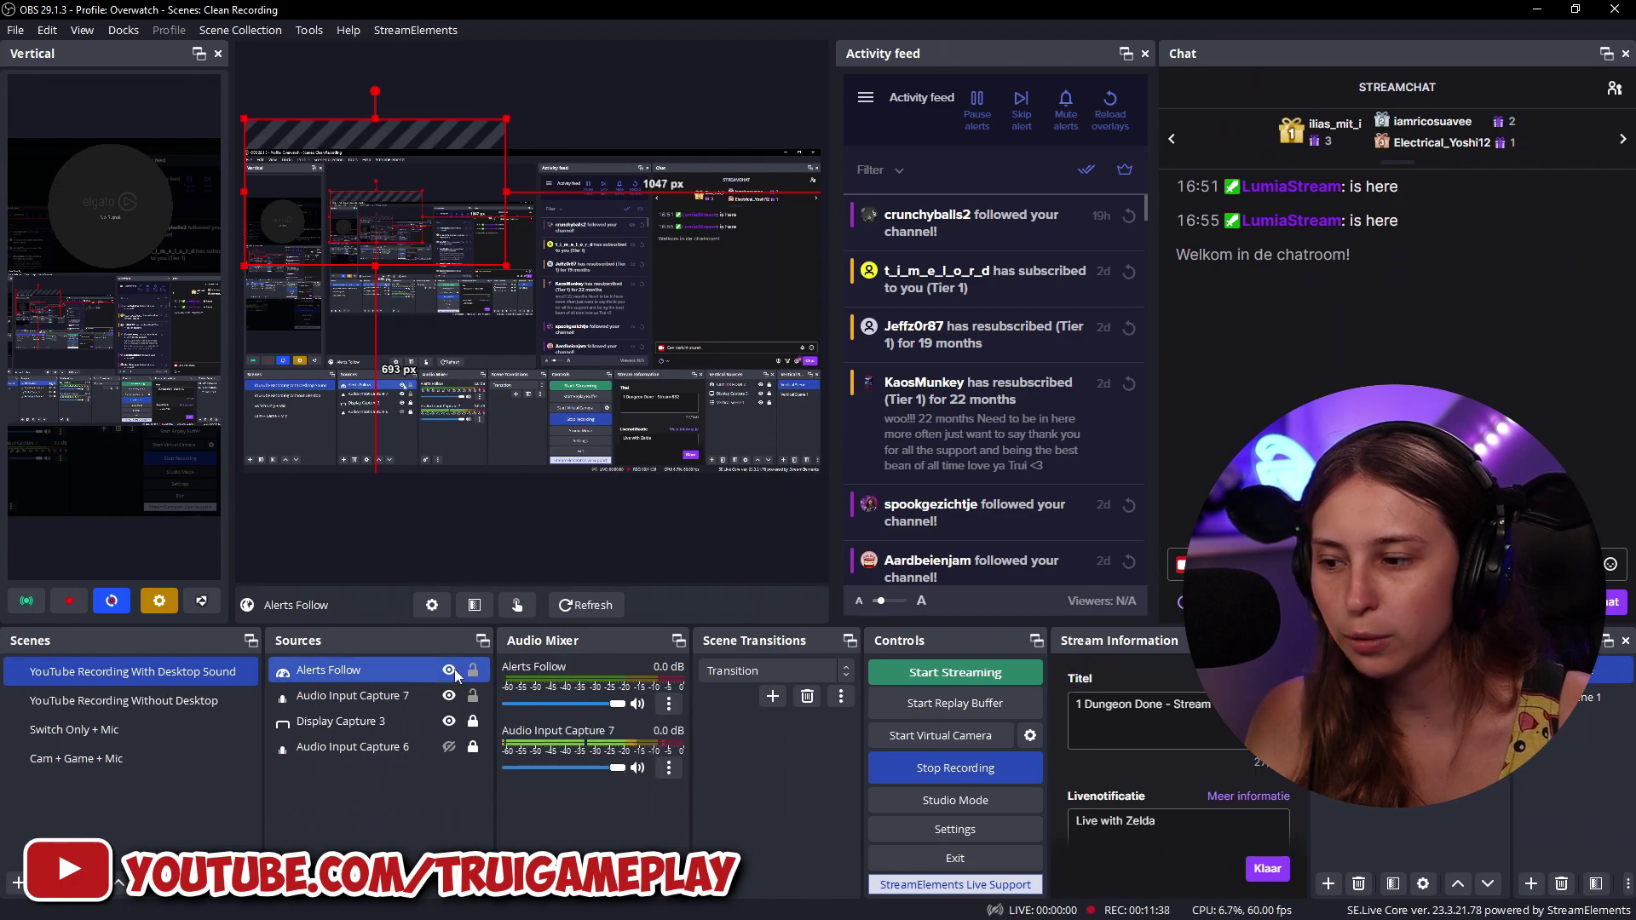
pyautogui.click(454, 674)
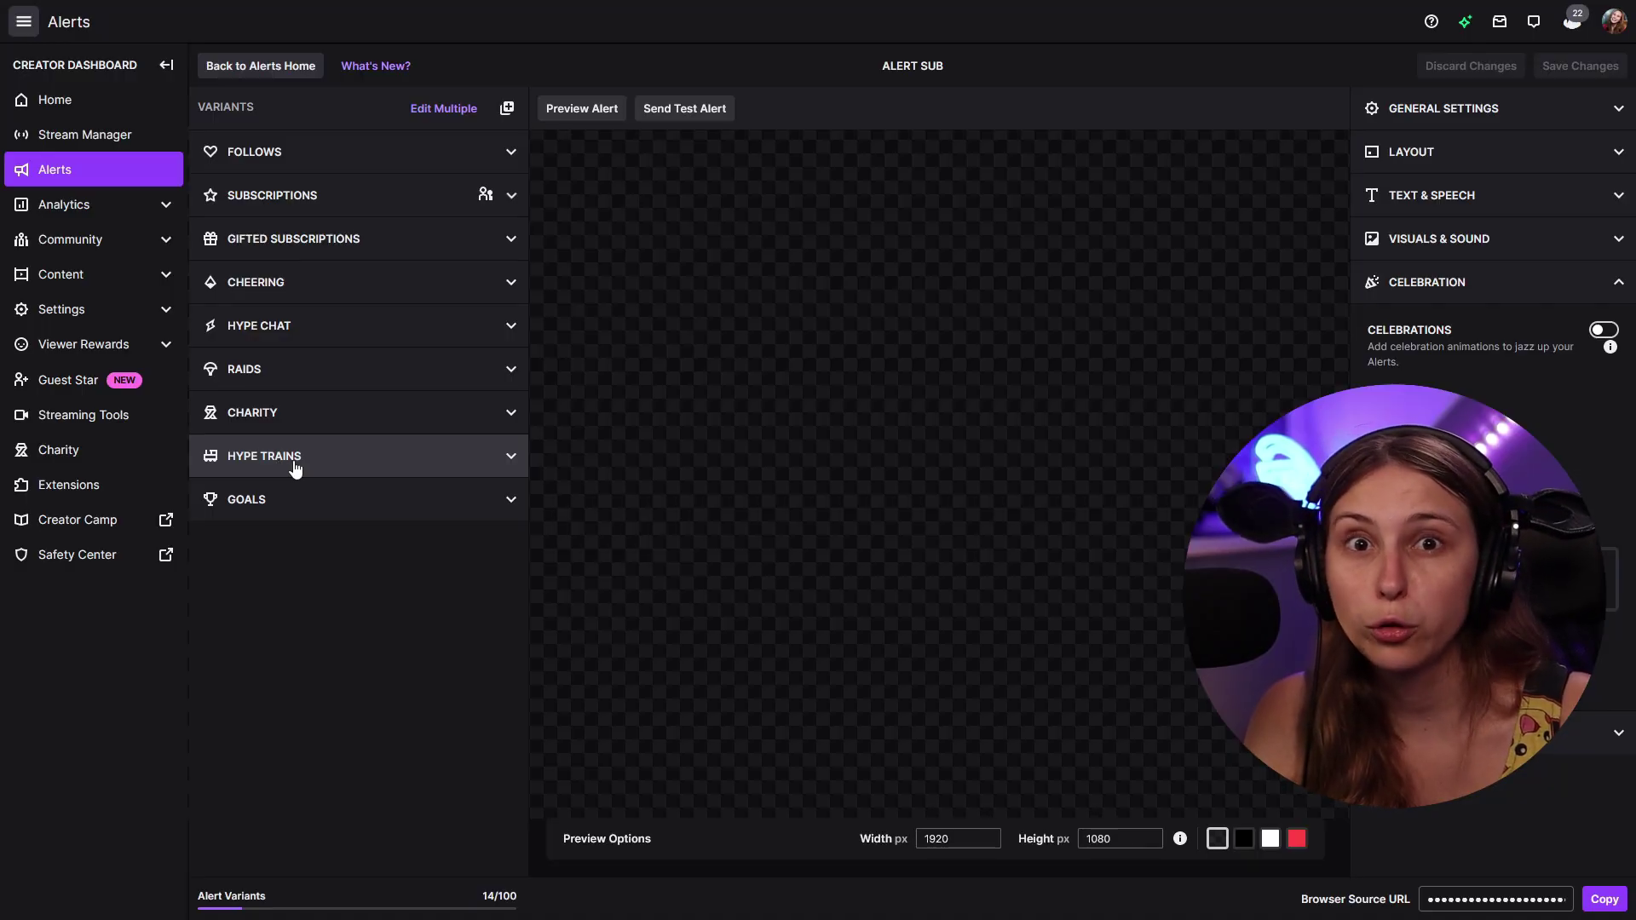
pyautogui.click(295, 469)
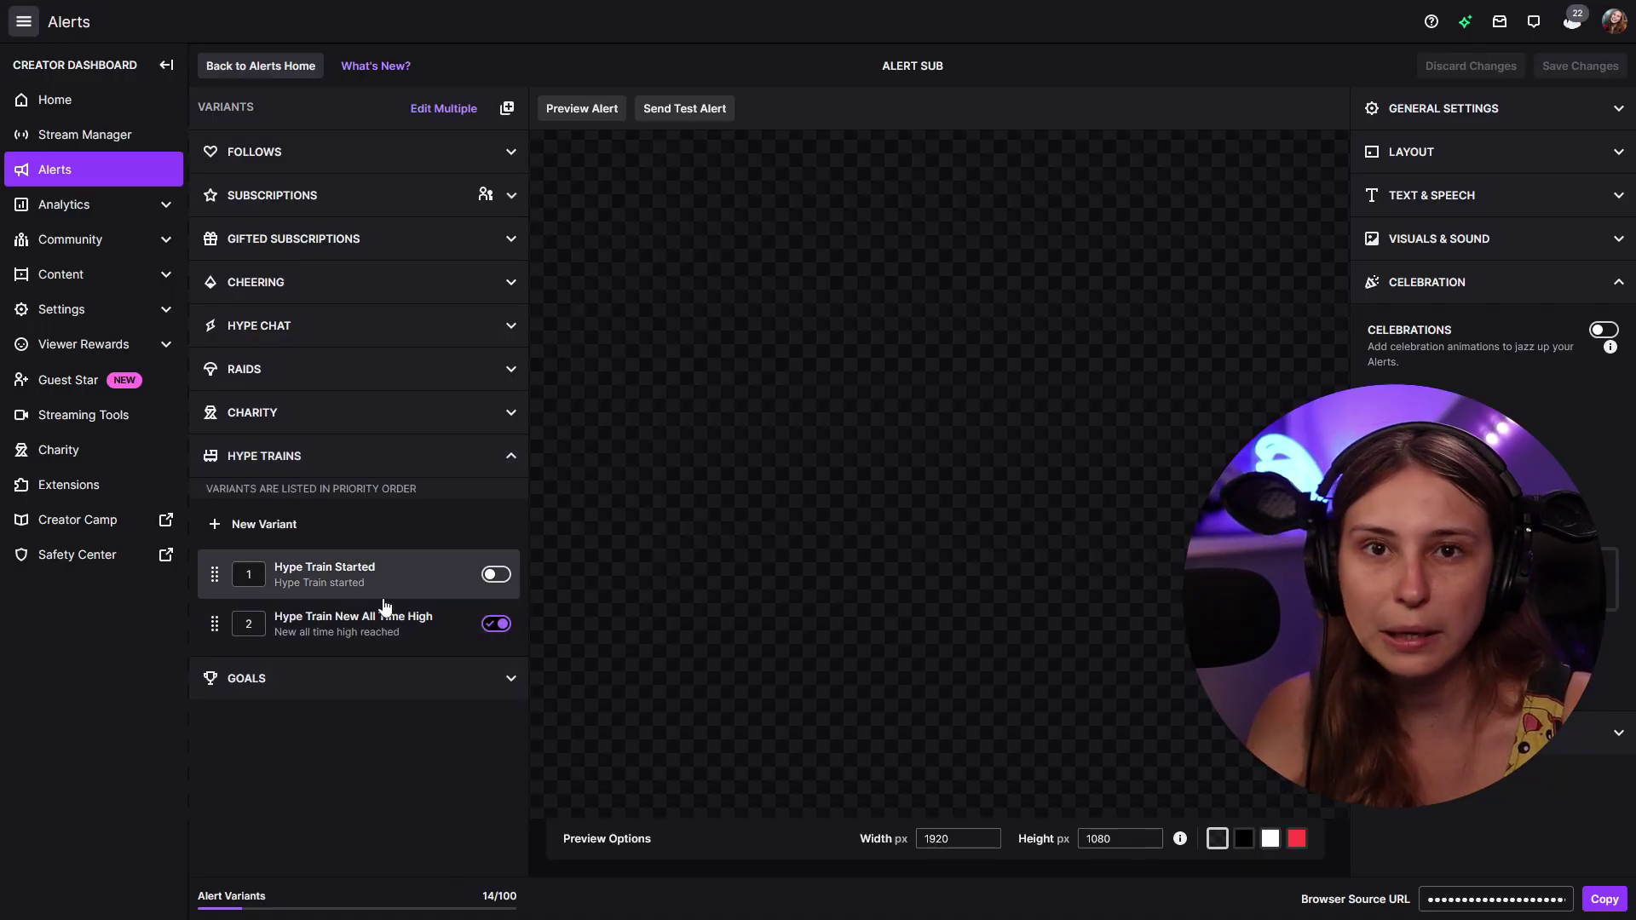
pyautogui.click(366, 456)
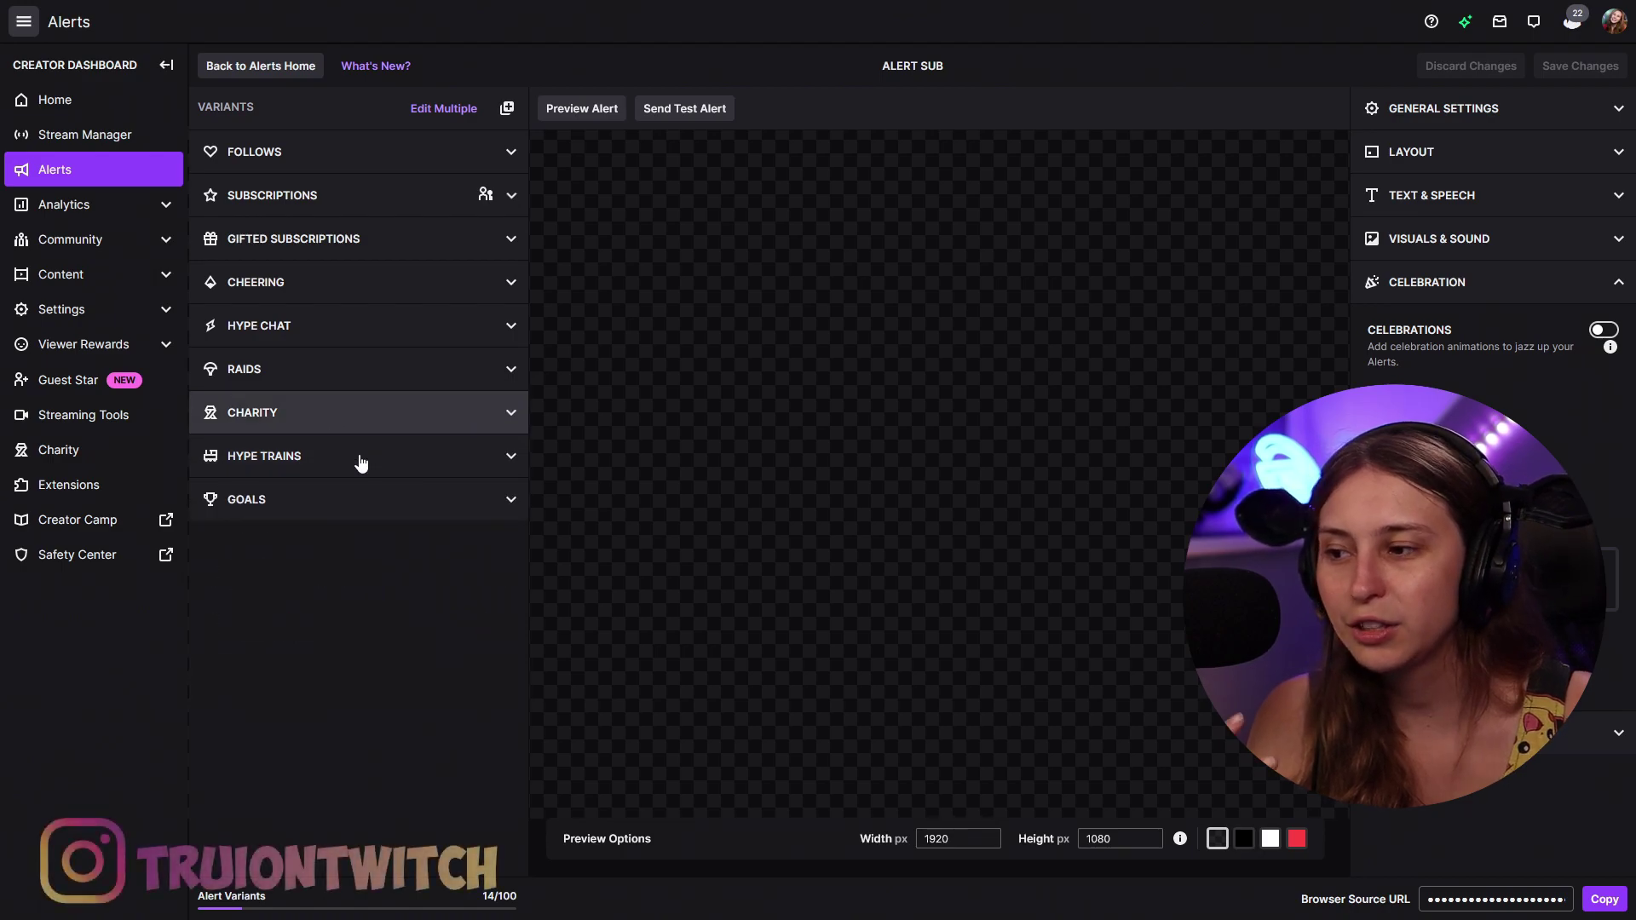
pyautogui.click(383, 502)
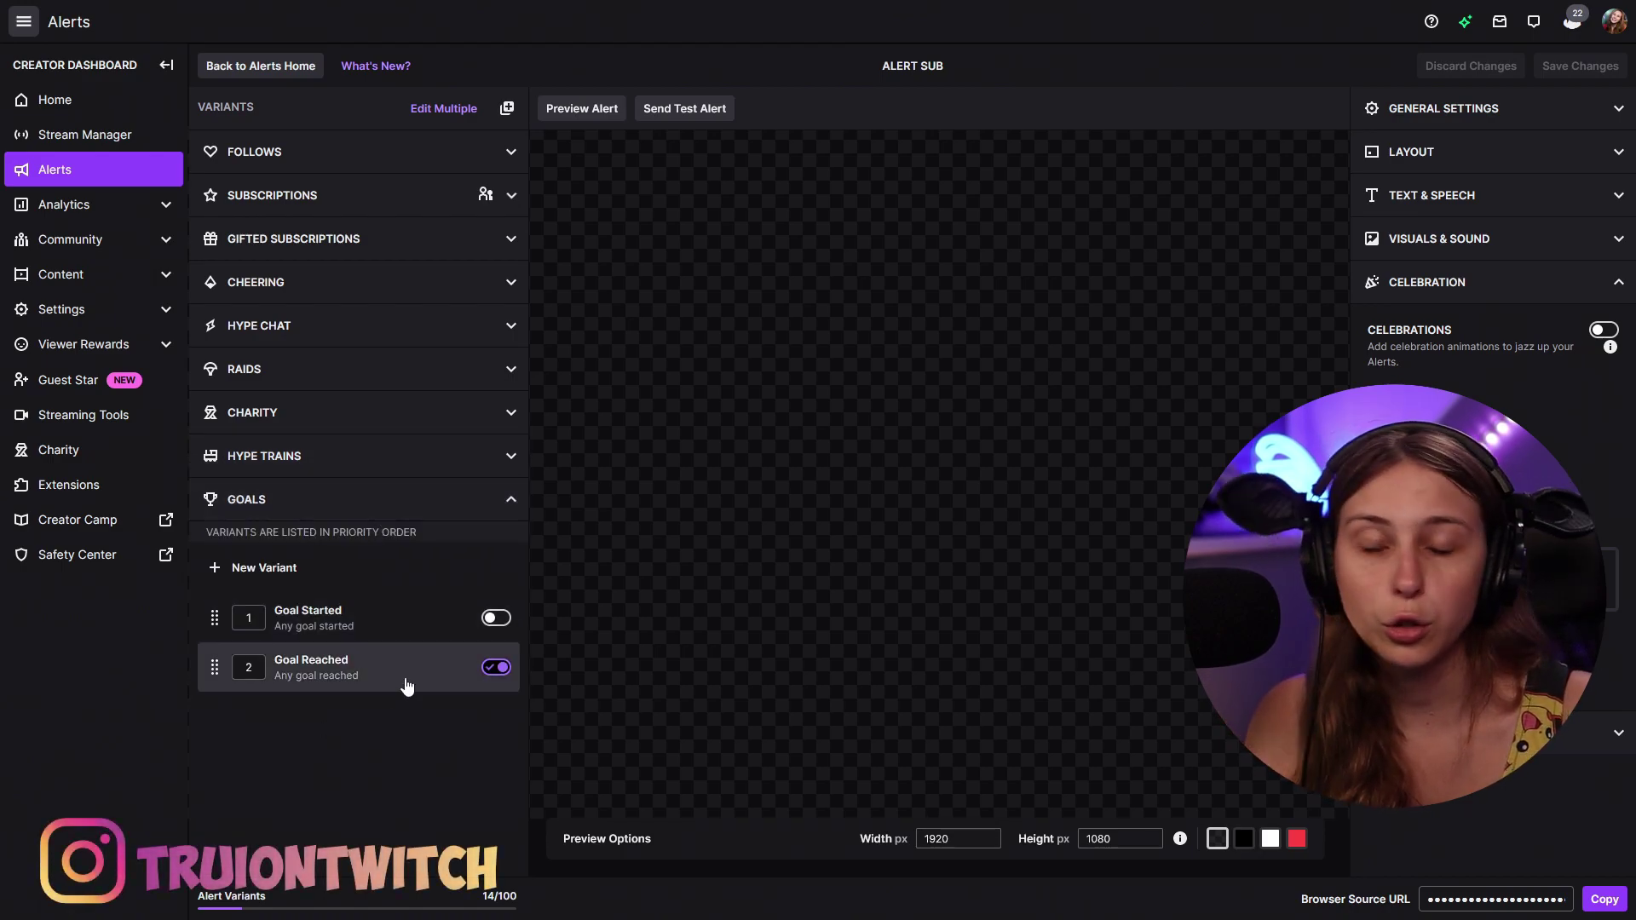
pyautogui.click(420, 509)
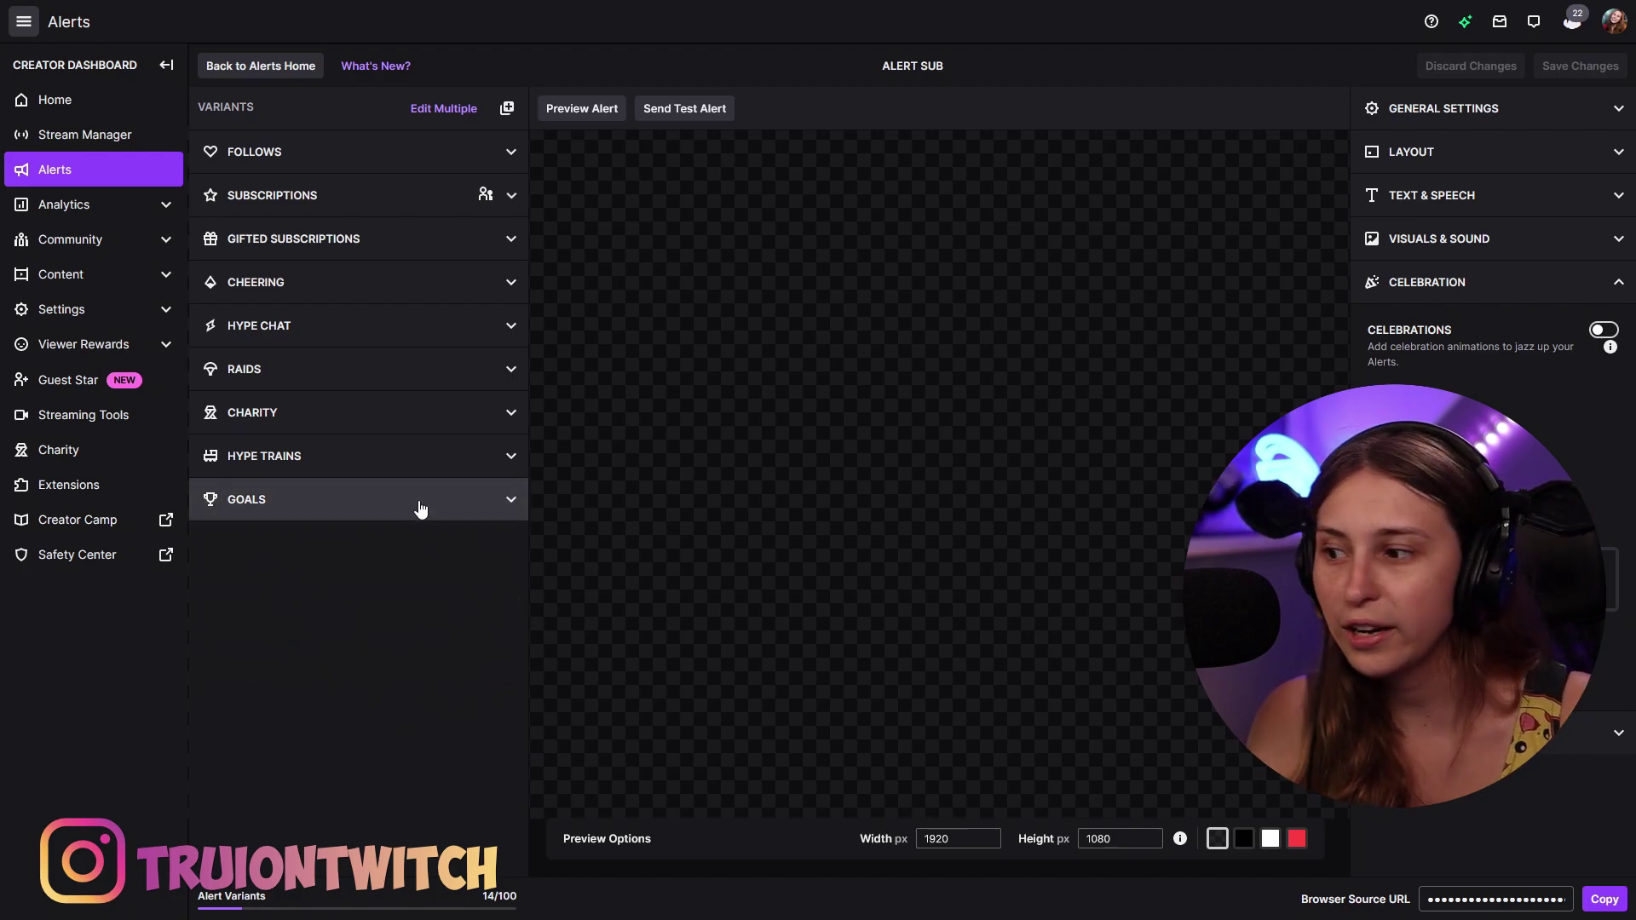